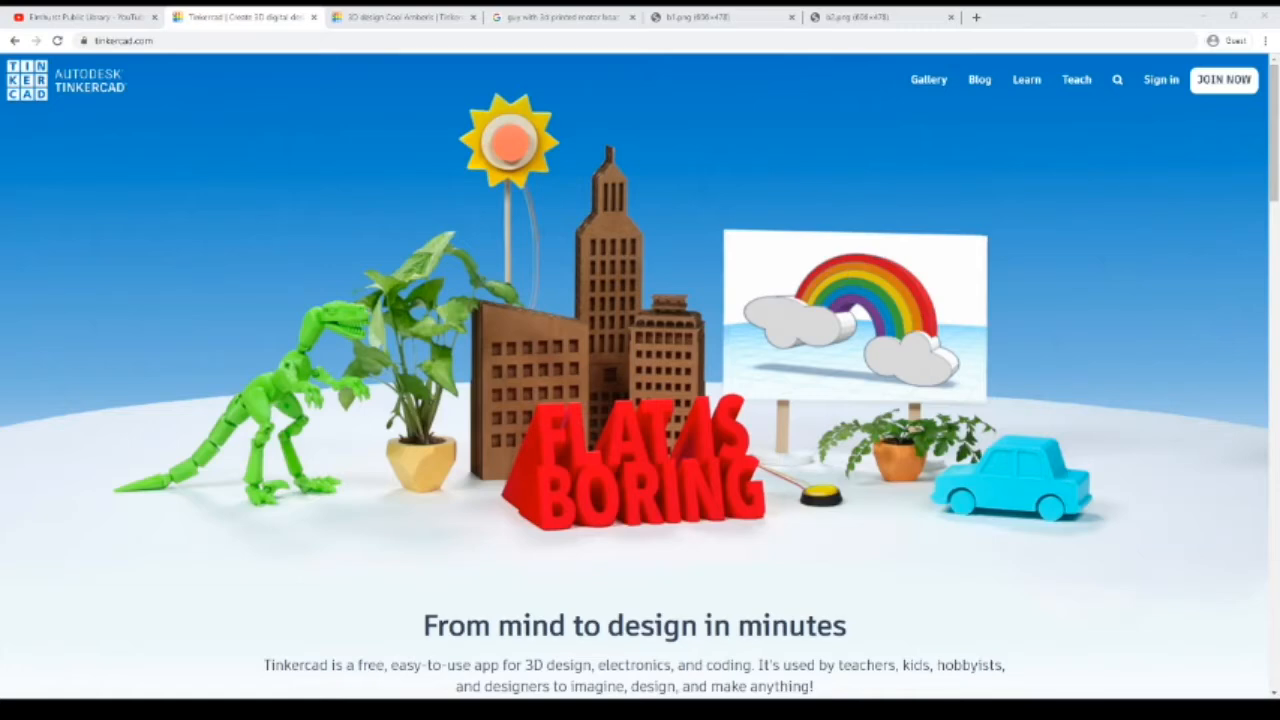
# Look through the library's YouTube channel, the finished boat design, the 3D-printed motor boat image and the b1.png and b2.png hull sketches
pyautogui.click(80, 17)
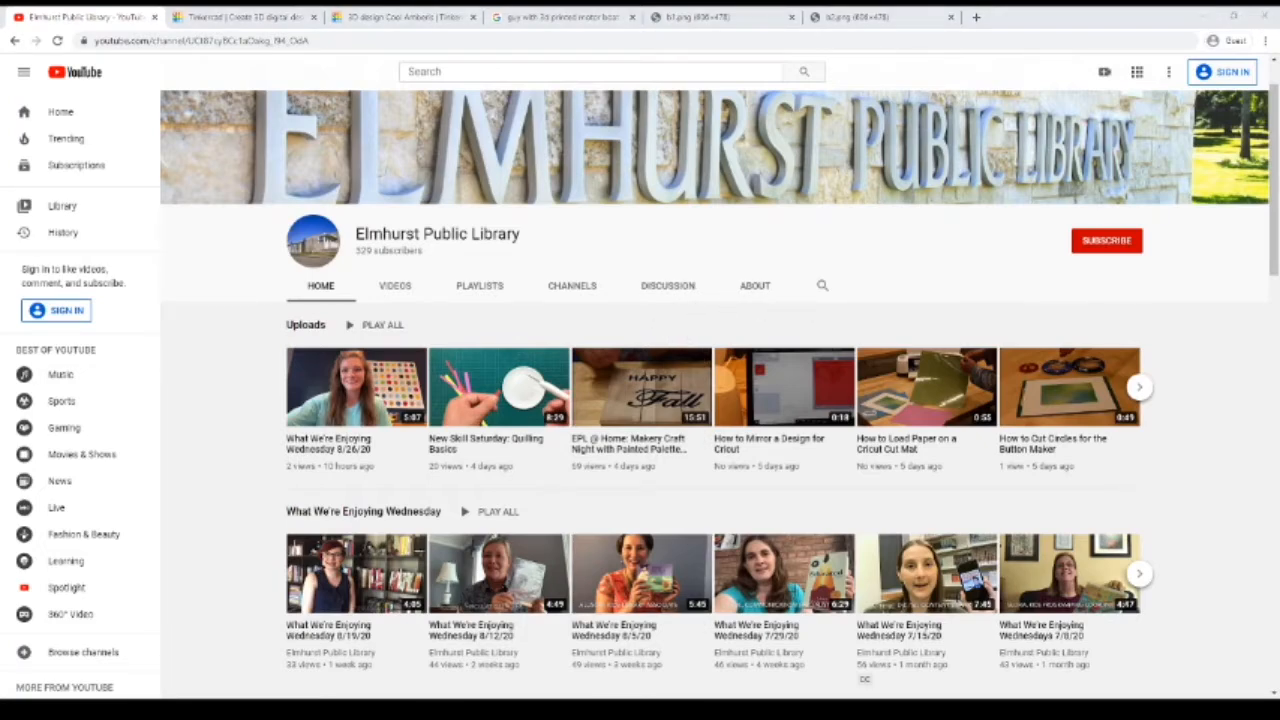
pyautogui.click(405, 17)
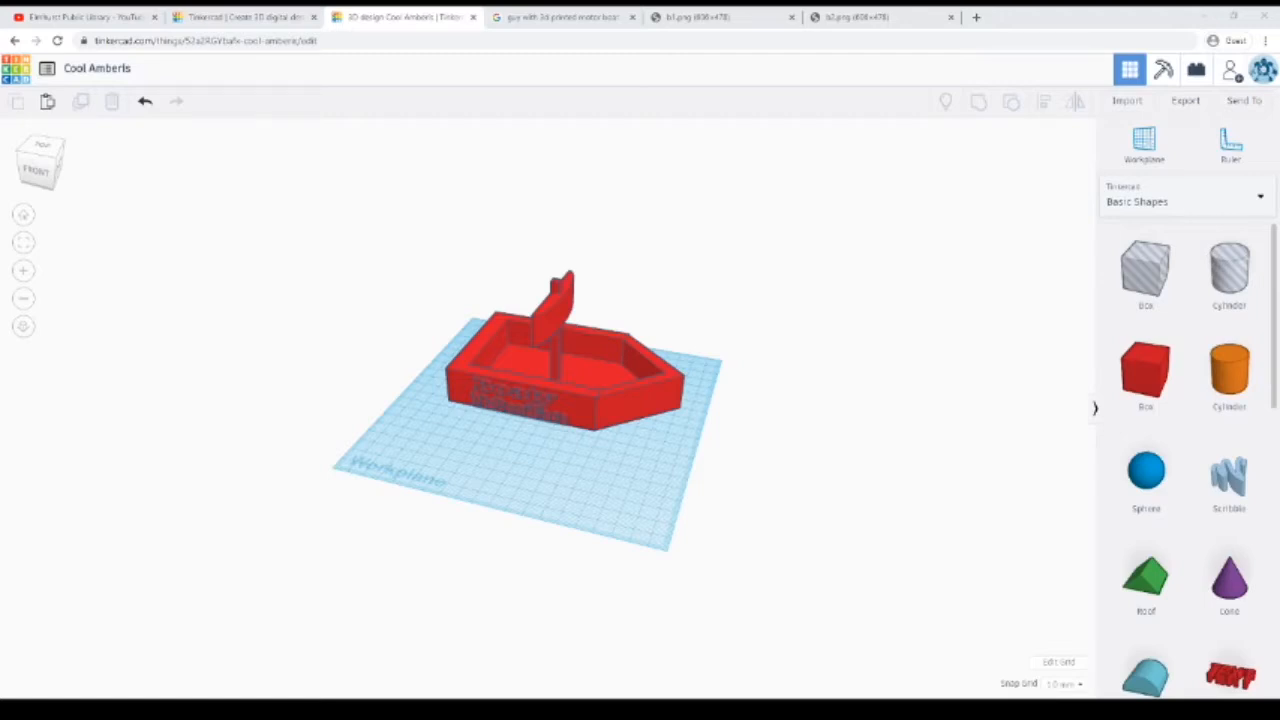
pyautogui.click(562, 17)
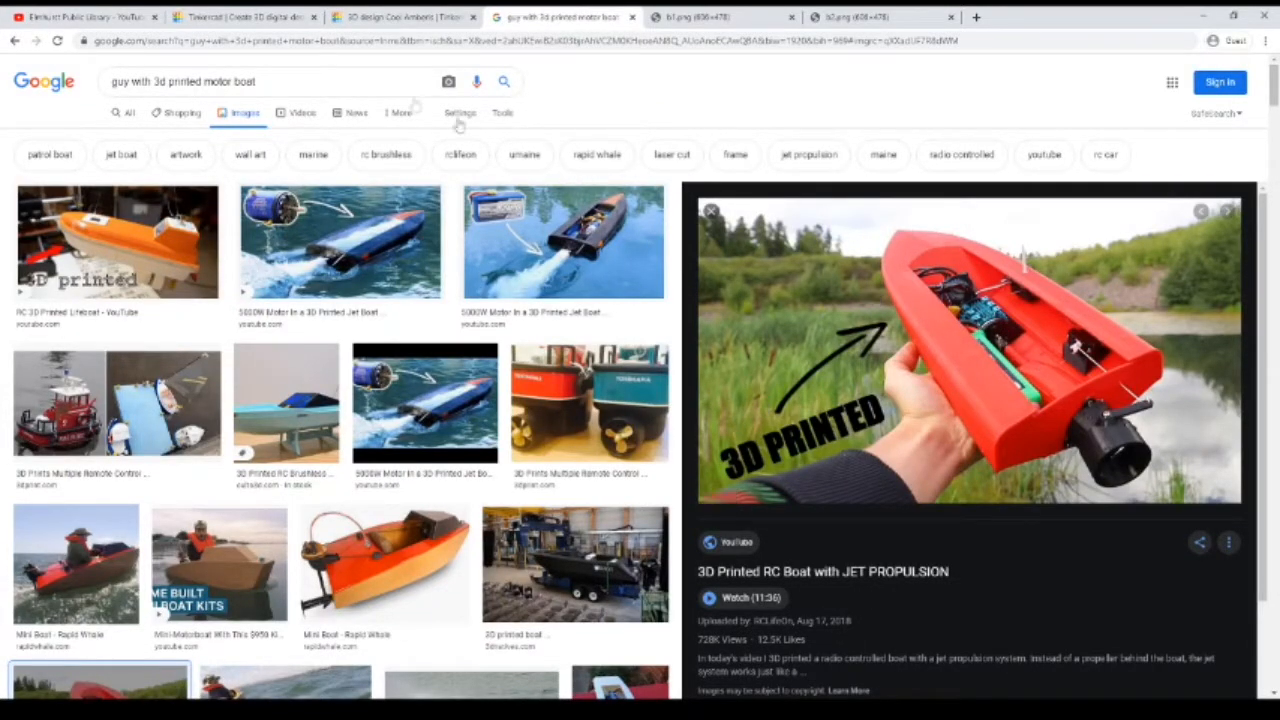
pyautogui.click(395, 17)
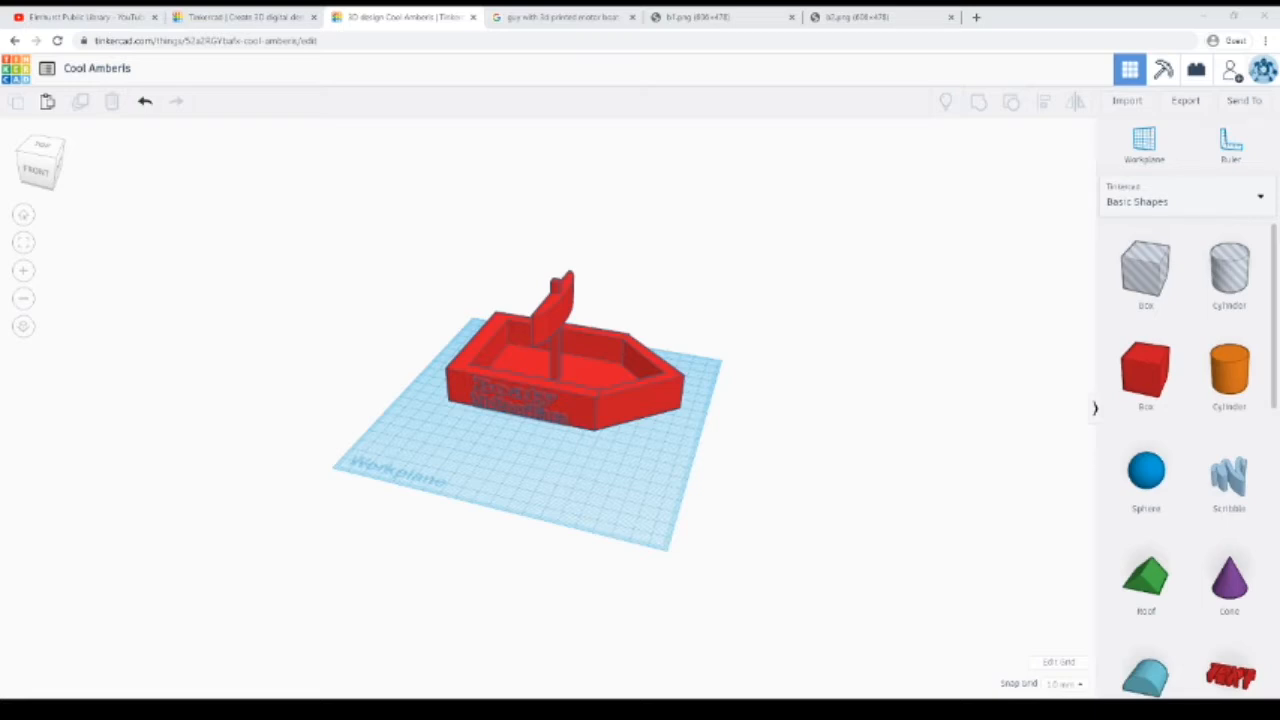
pyautogui.click(678, 12)
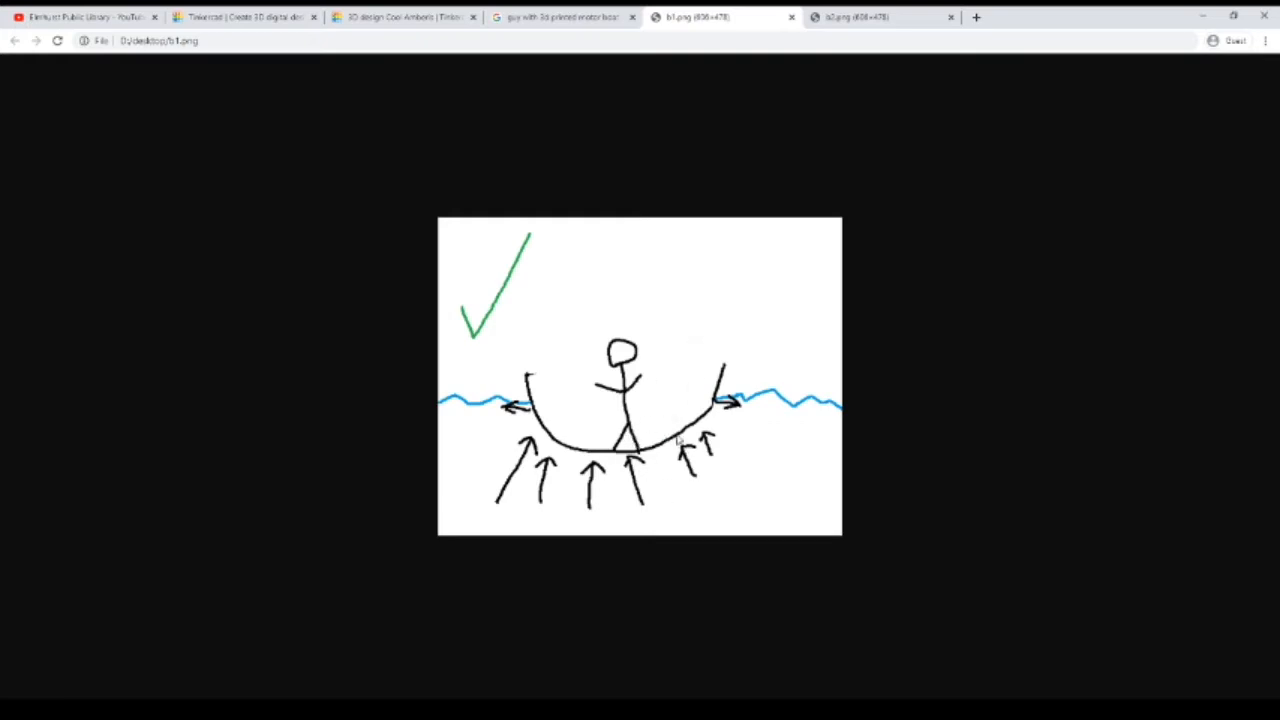
pyautogui.click(850, 17)
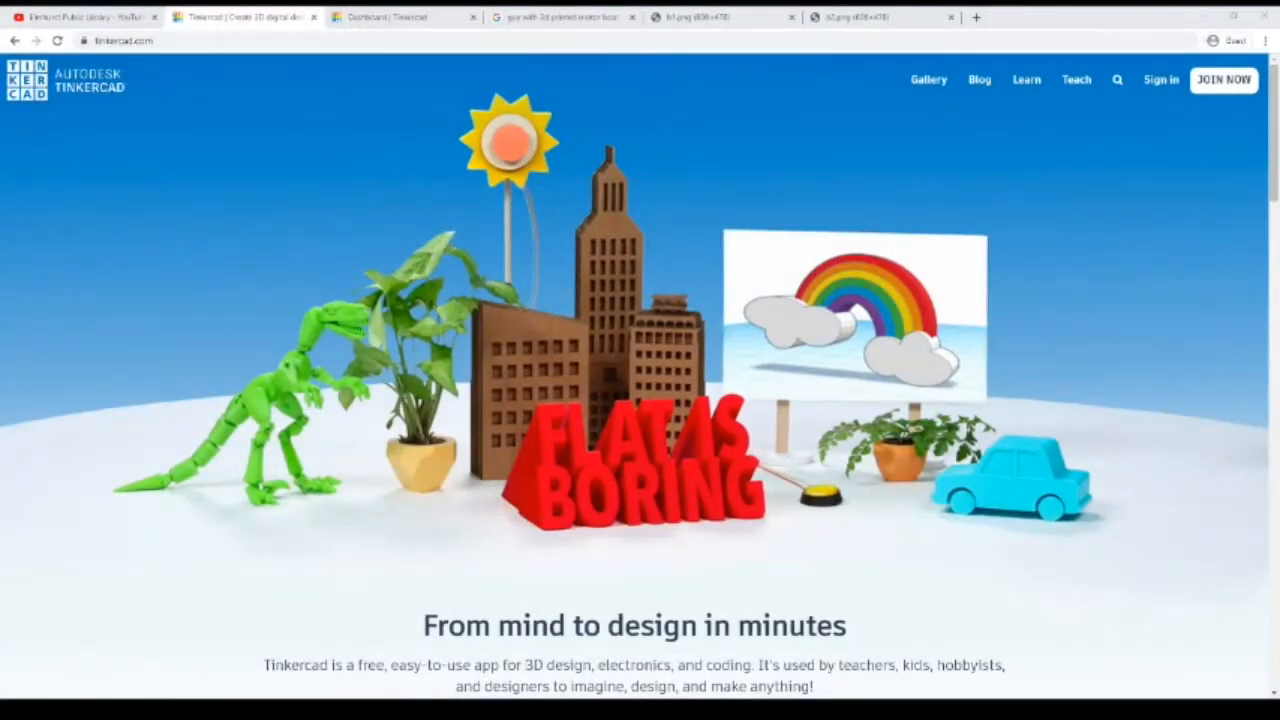
# Open the Cool Amberis design from the Tinkercad dashboard and move the finished boat off the workplane, beyond its back edge
pyautogui.click(388, 17)
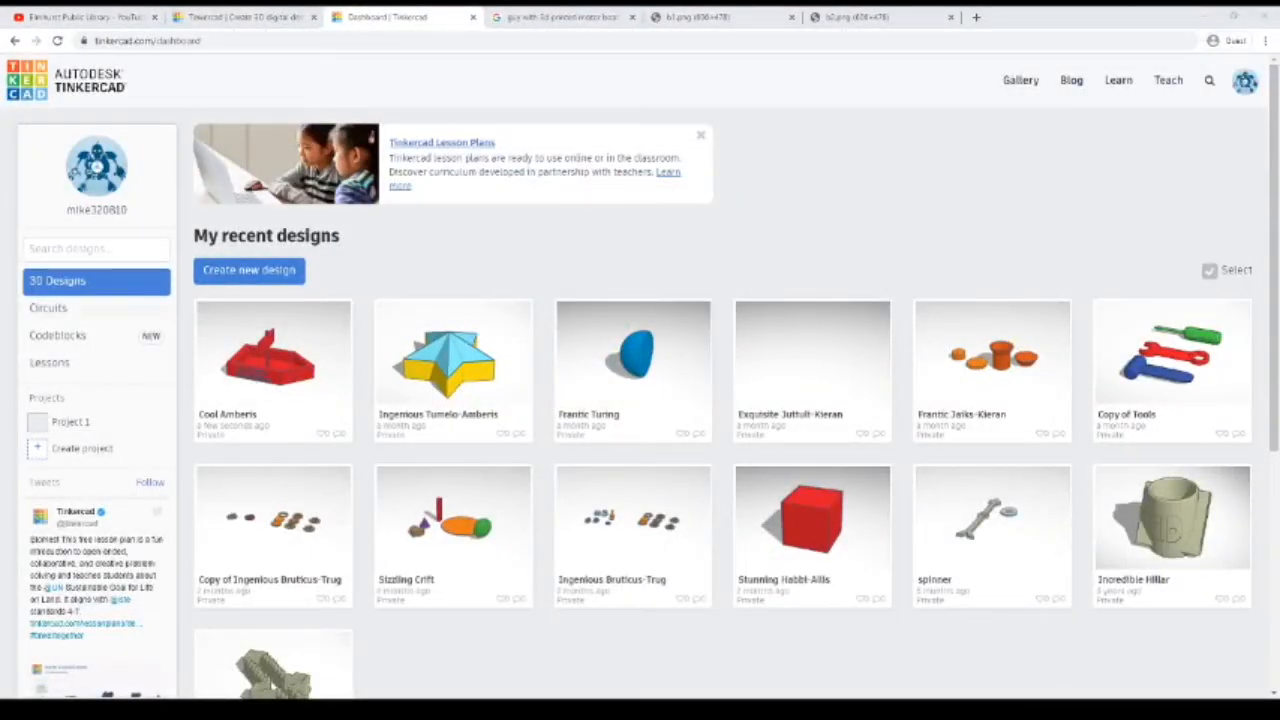
pyautogui.click(222, 316)
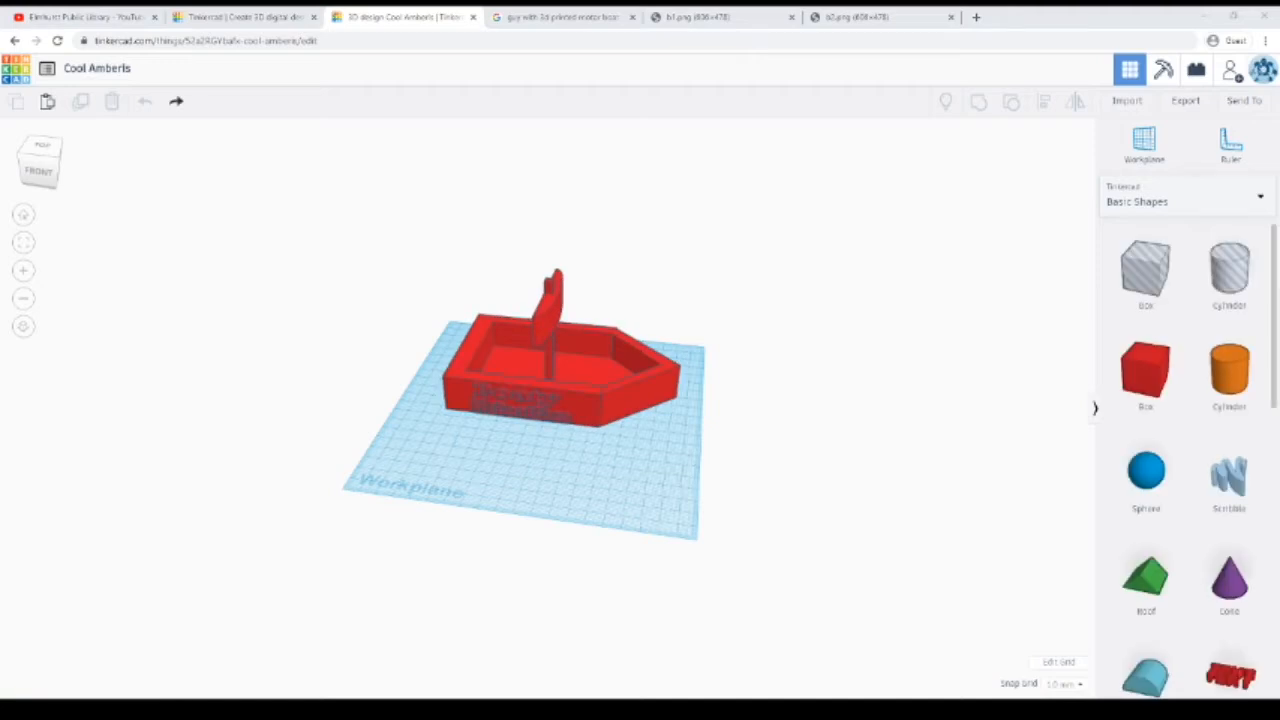
pyautogui.moveTo(583, 420); pyautogui.dragTo(647, 227)
pyautogui.click(845, 310)
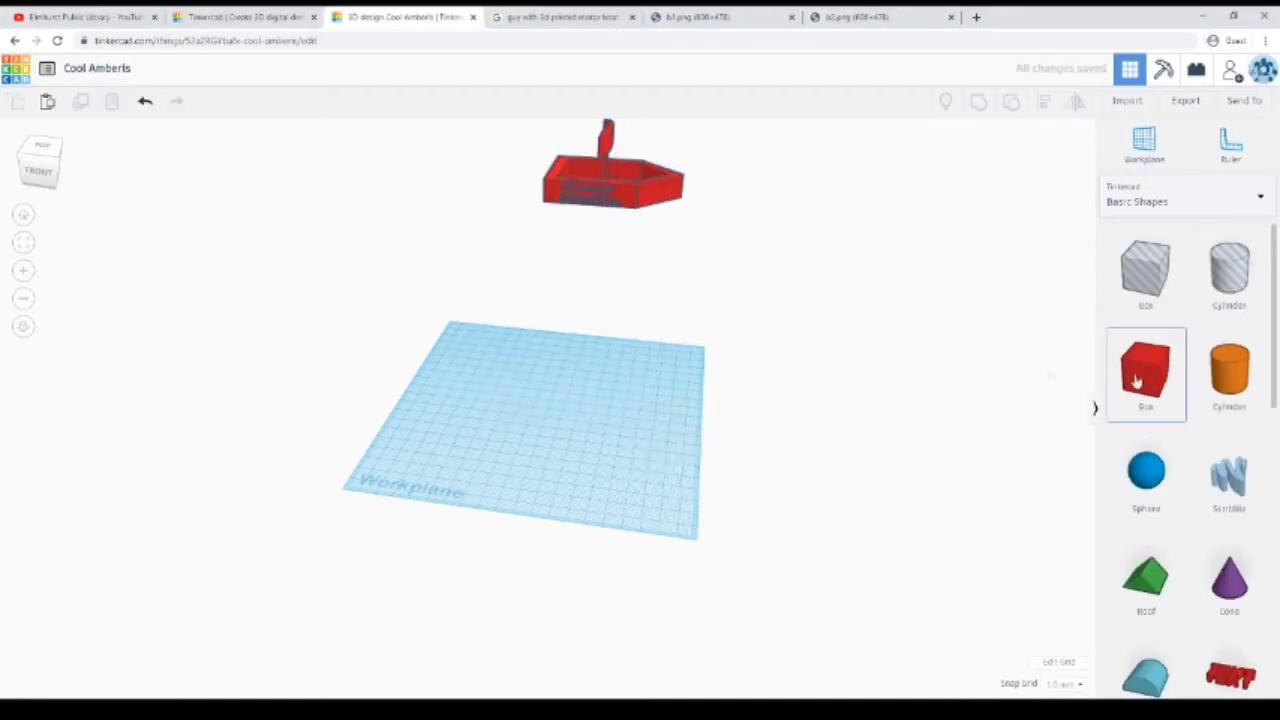
# Place a solid box on the workplane and set its base to 85 mm wide by 70 mm deep
pyautogui.moveTo(1145, 372); pyautogui.dragTo(488, 408)
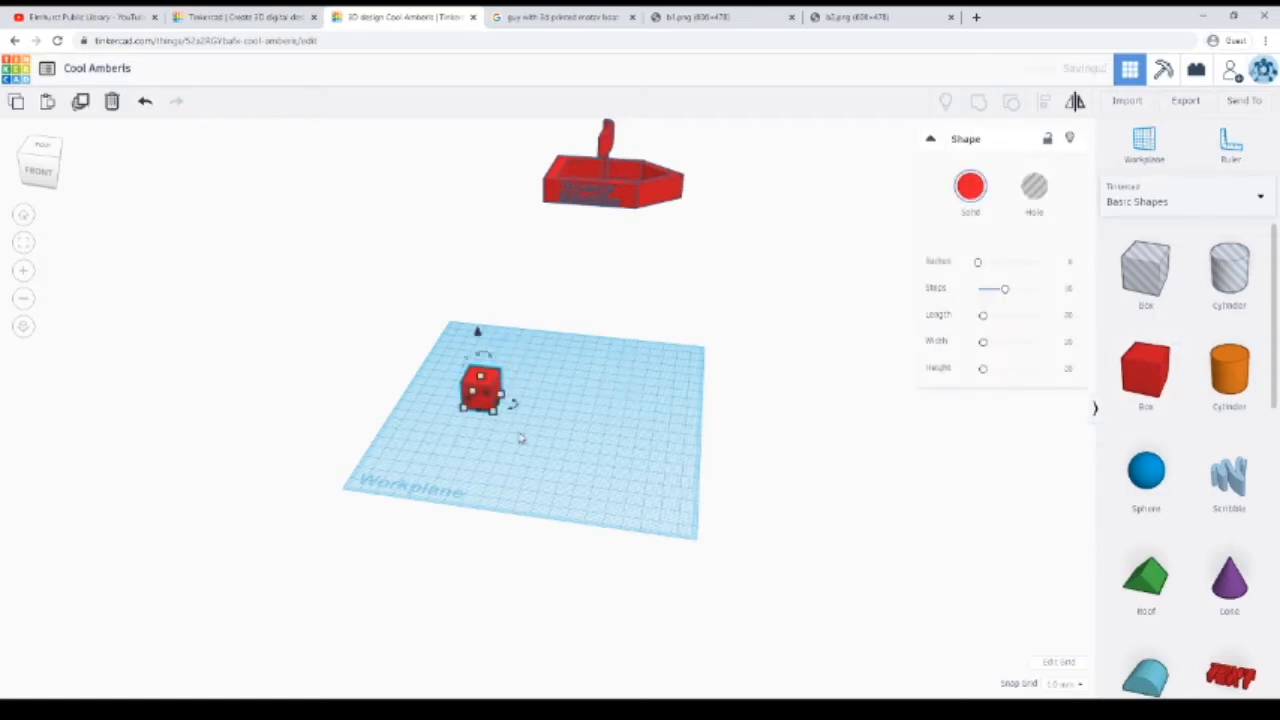
pyautogui.click(530, 445)
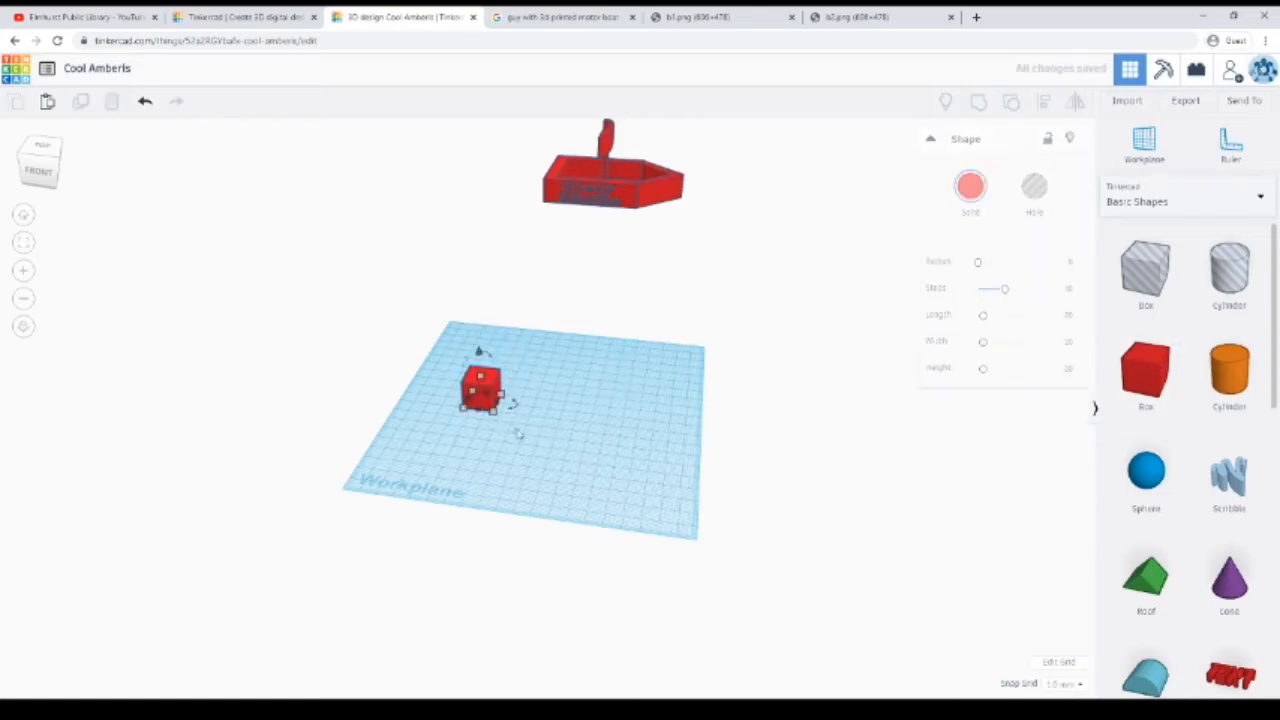
pyautogui.click(480, 392)
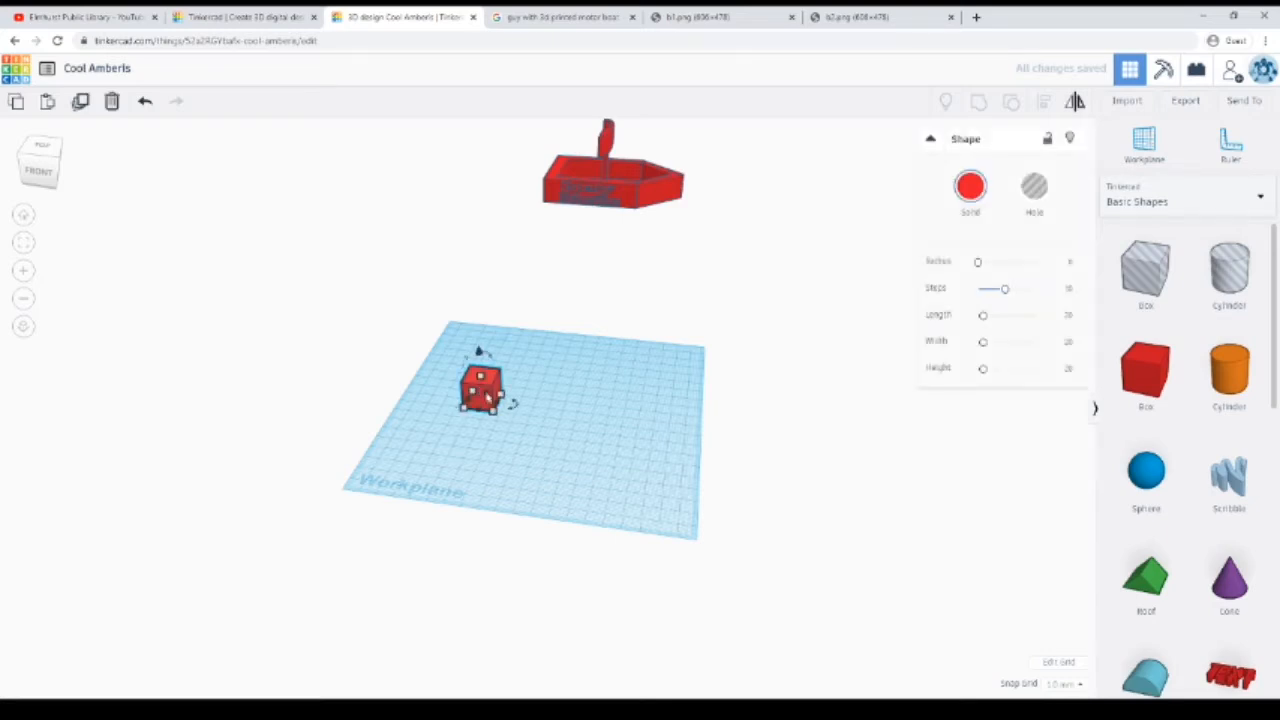
pyautogui.moveTo(492, 415)
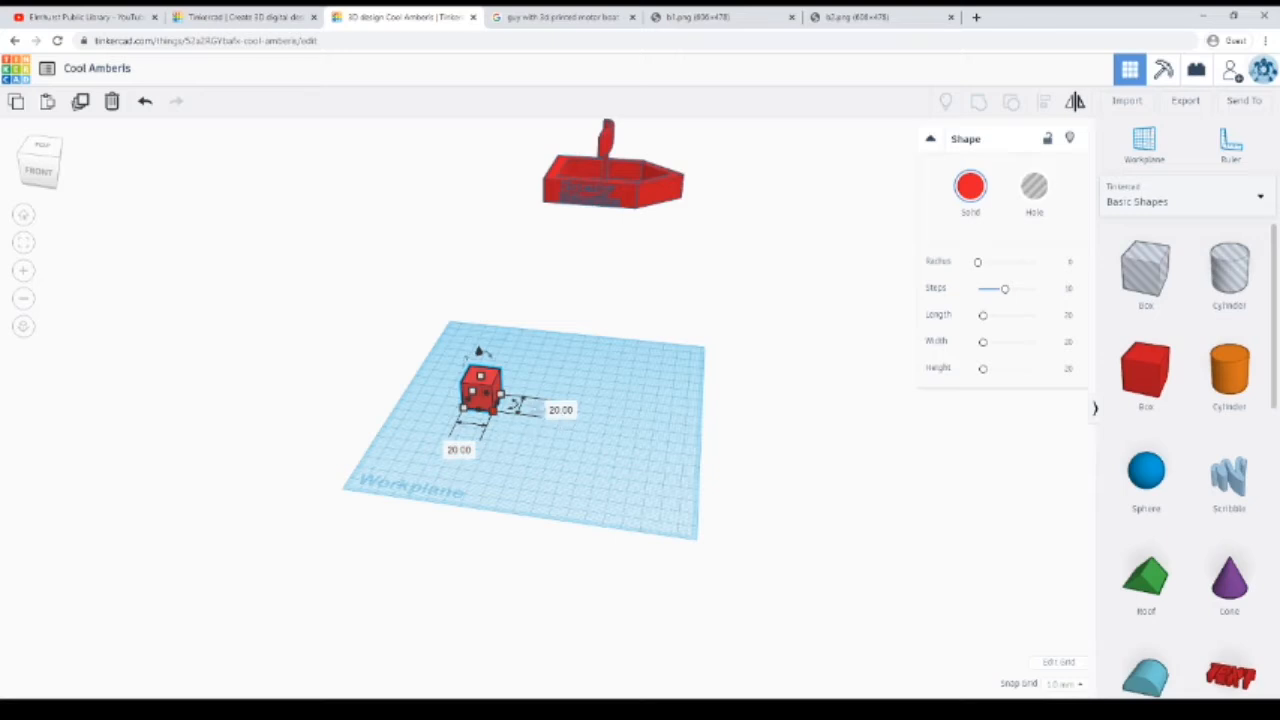
pyautogui.click(464, 451)
pyautogui.write('88')
pyautogui.press('Return')
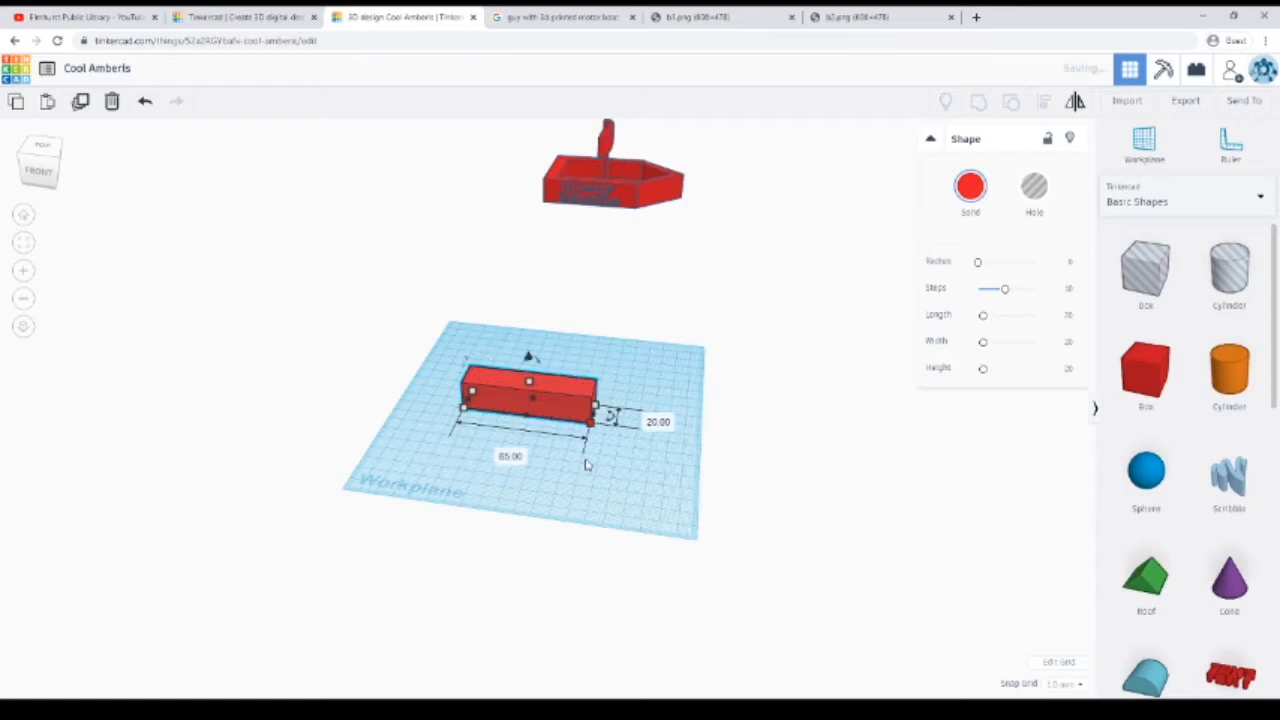
pyautogui.click(656, 422)
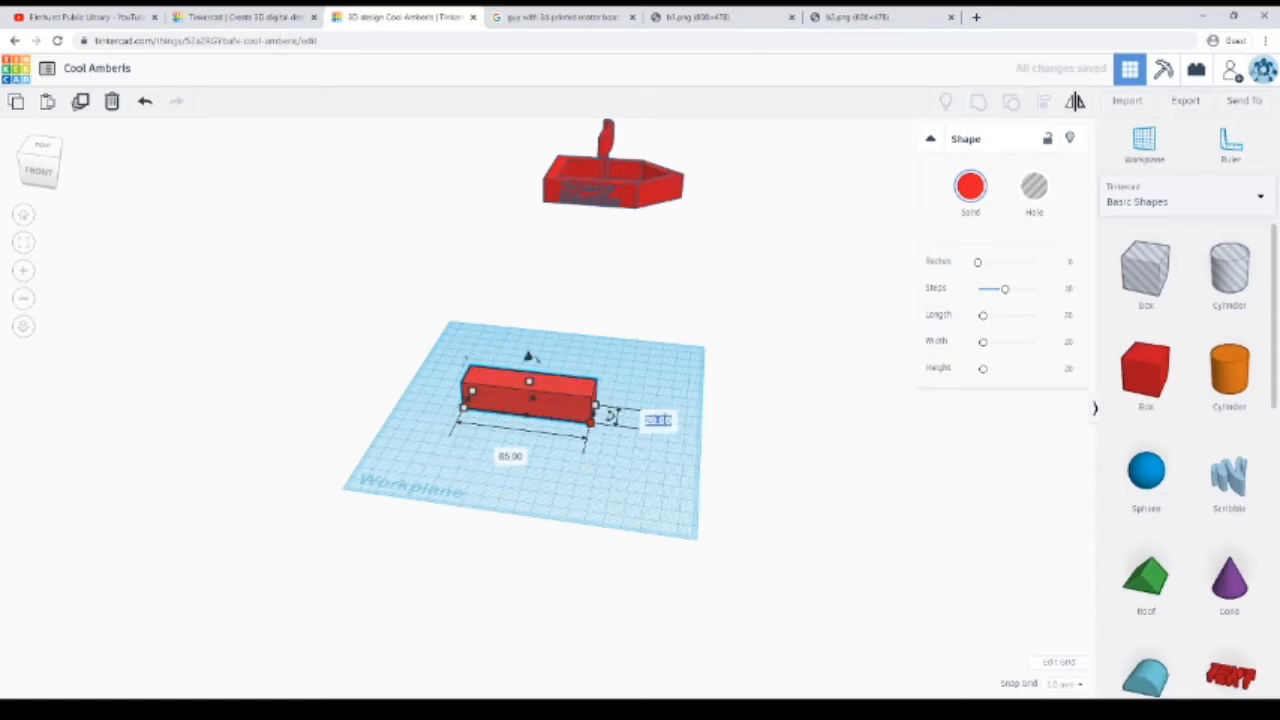
pyautogui.write('11')
pyautogui.press('Return')
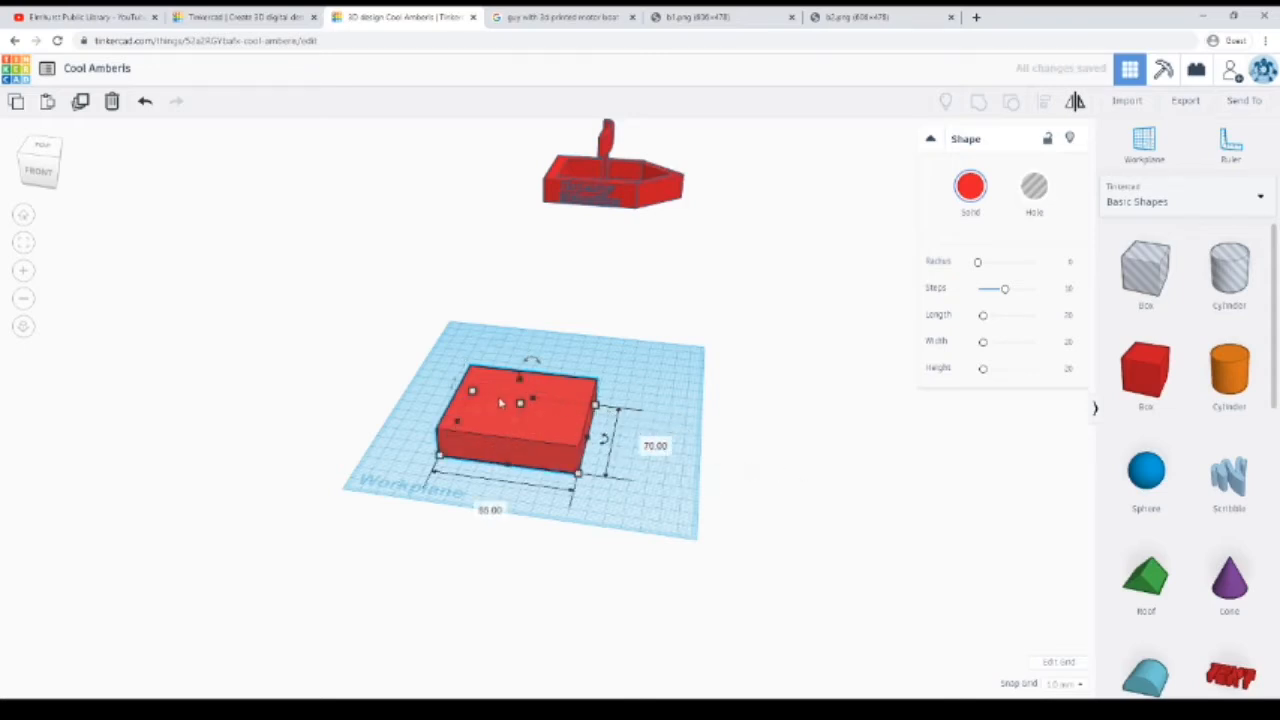
# Set the box's height to 25 mm
pyautogui.click(520, 404)
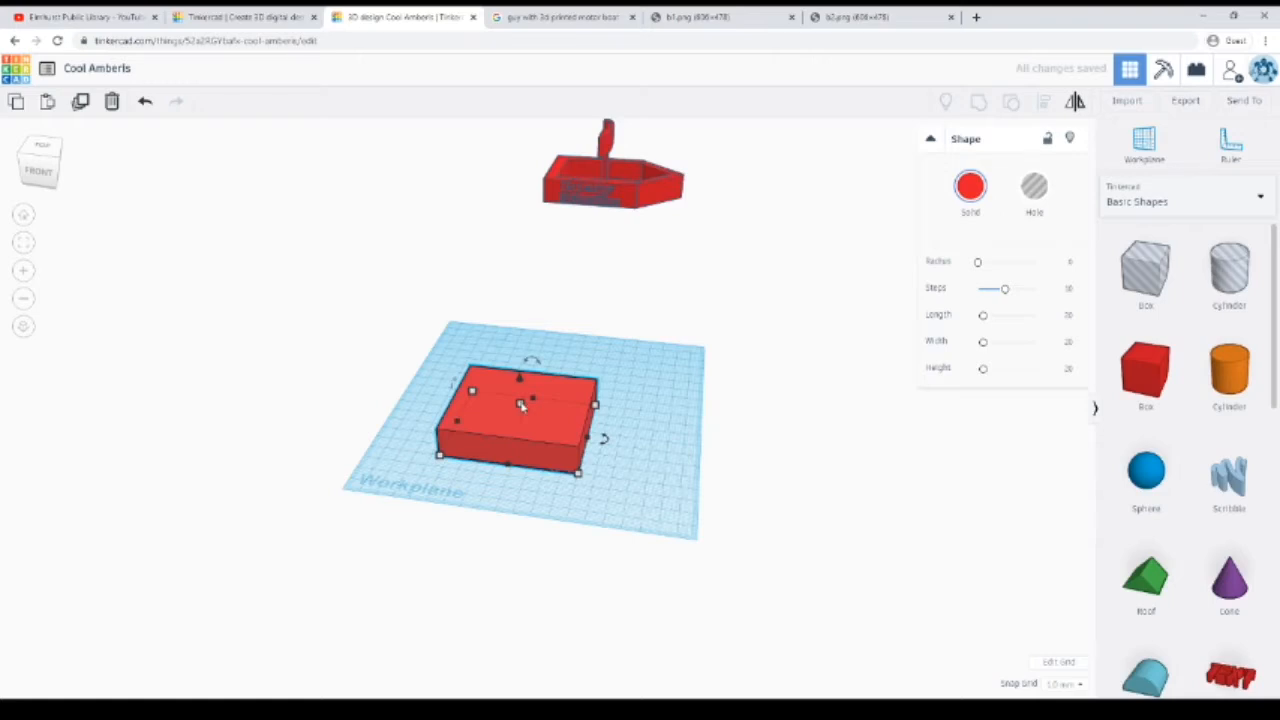
pyautogui.moveTo(520, 404)
pyautogui.click(585, 414)
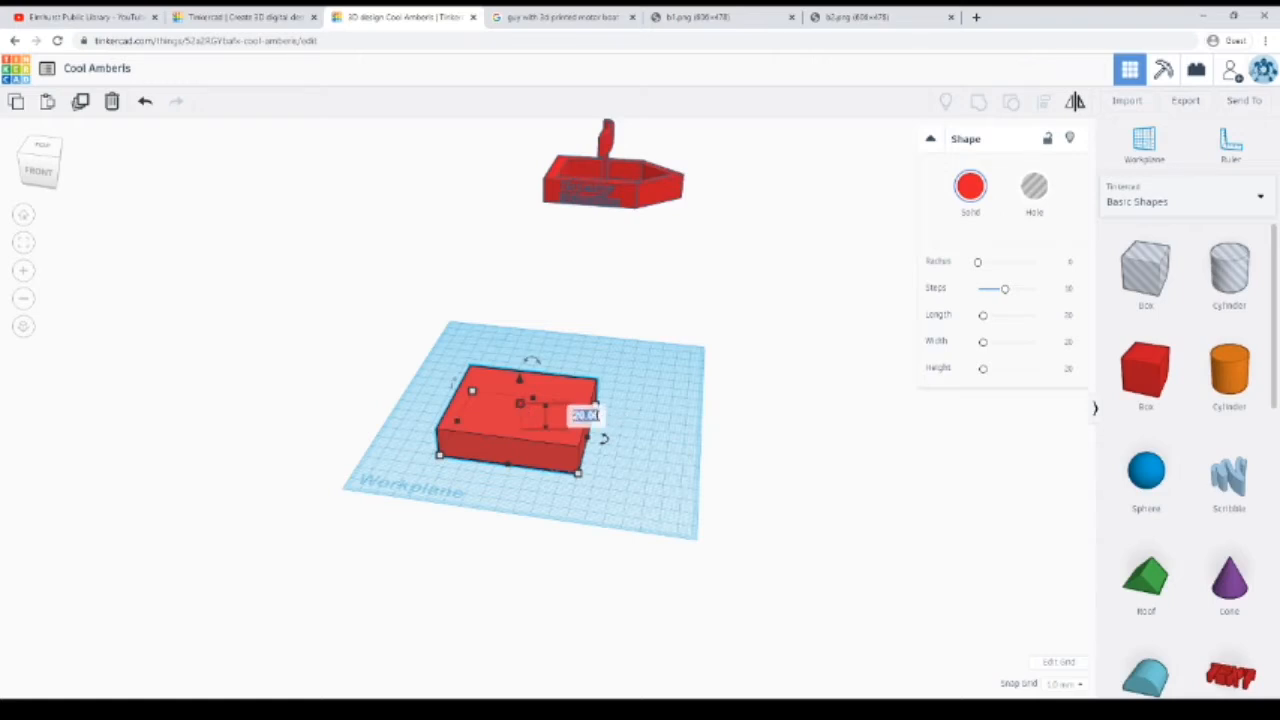
pyautogui.write('25')
pyautogui.press('Return')
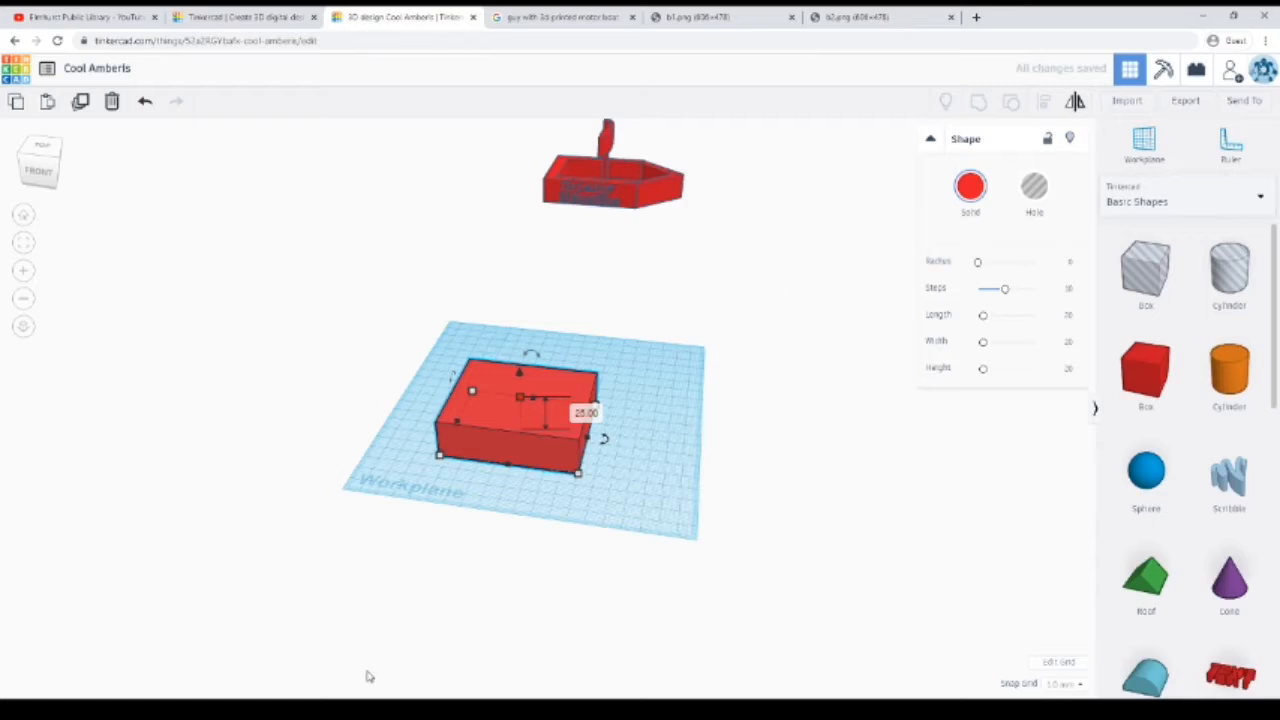
pyautogui.click(597, 554)
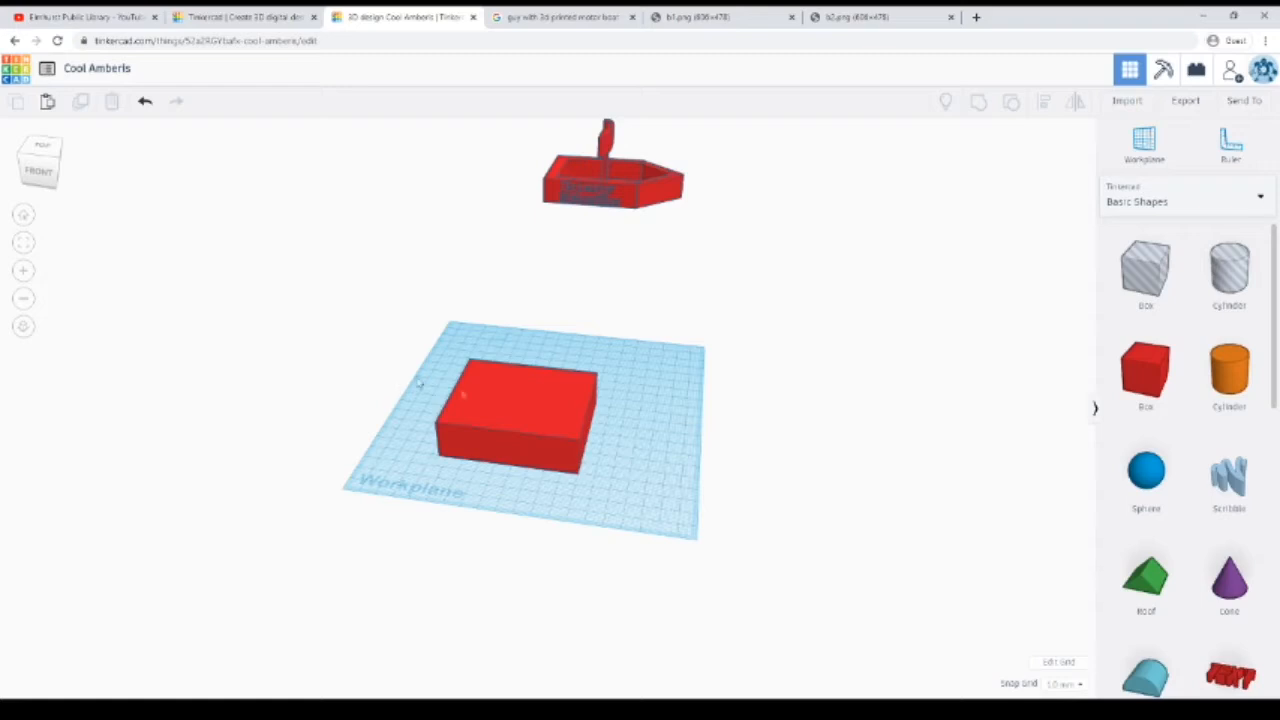
# Make a copy of the 85 by 70 mm box beside the original
pyautogui.click(488, 418)
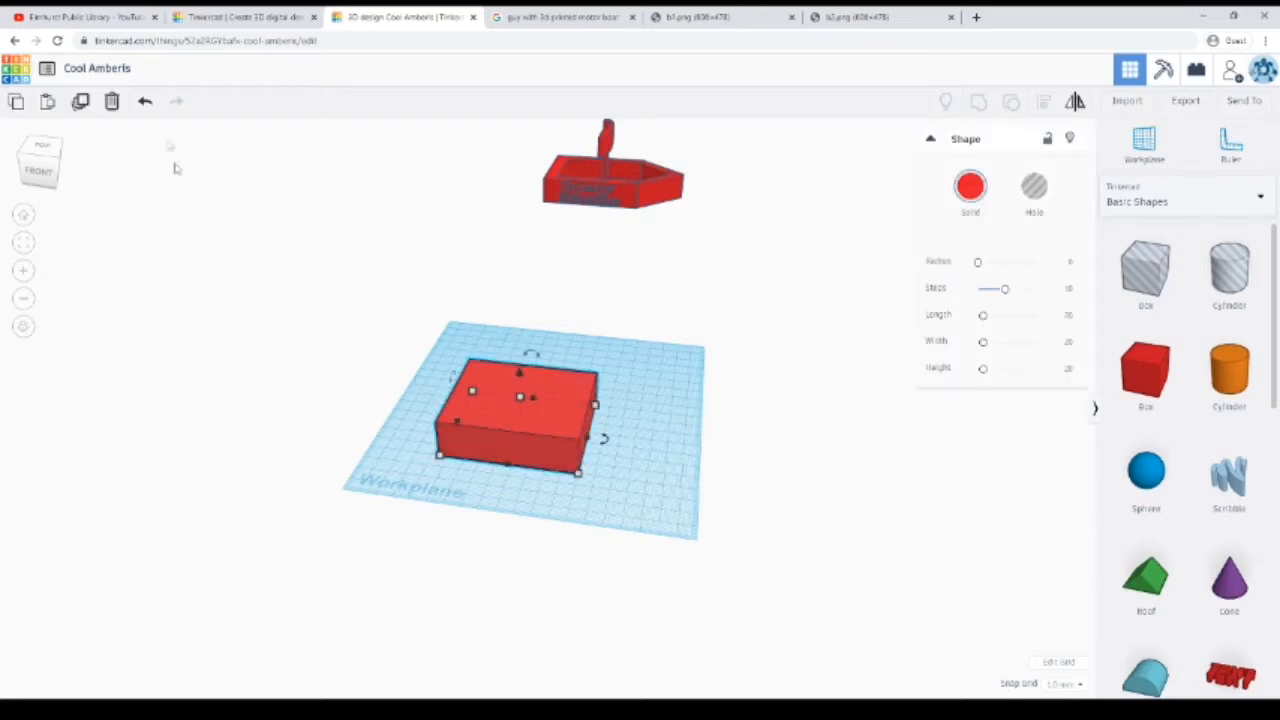
pyautogui.click(648, 443)
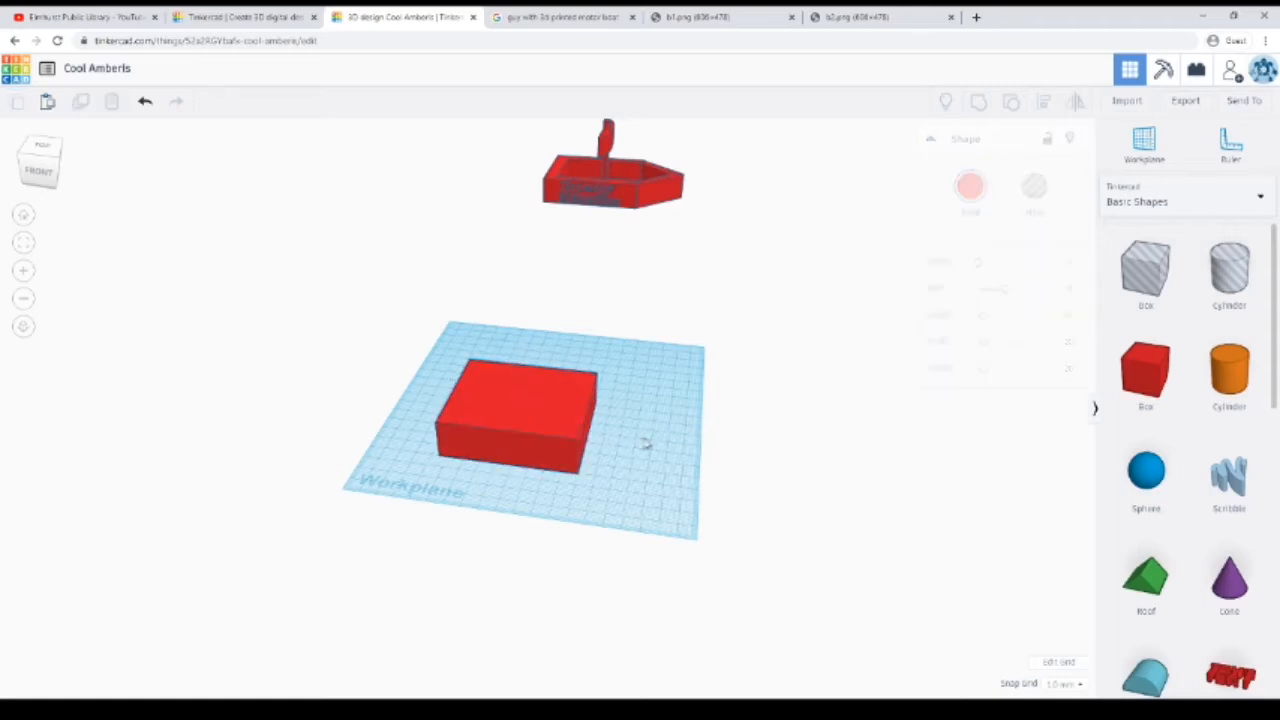
pyautogui.click(579, 390)
pyautogui.hotkey('ctrl', 'c')
pyautogui.hotkey('ctrl', 'v')
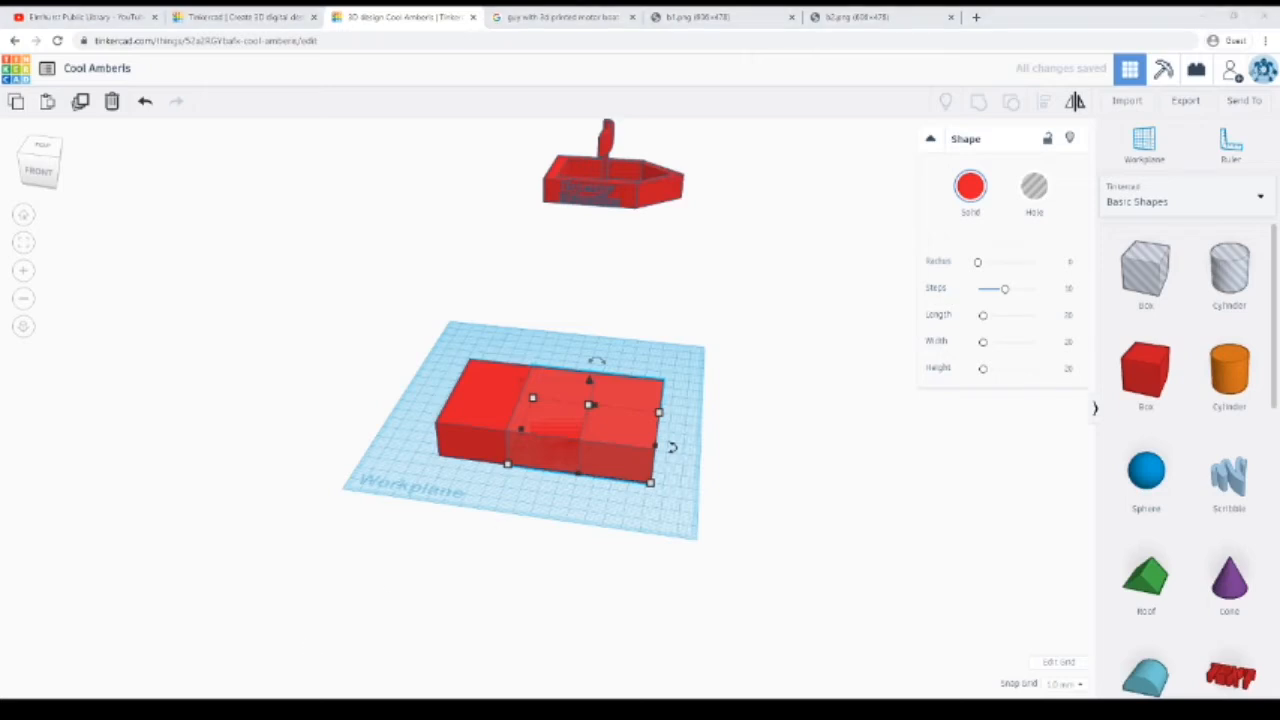
pyautogui.press('Escape')
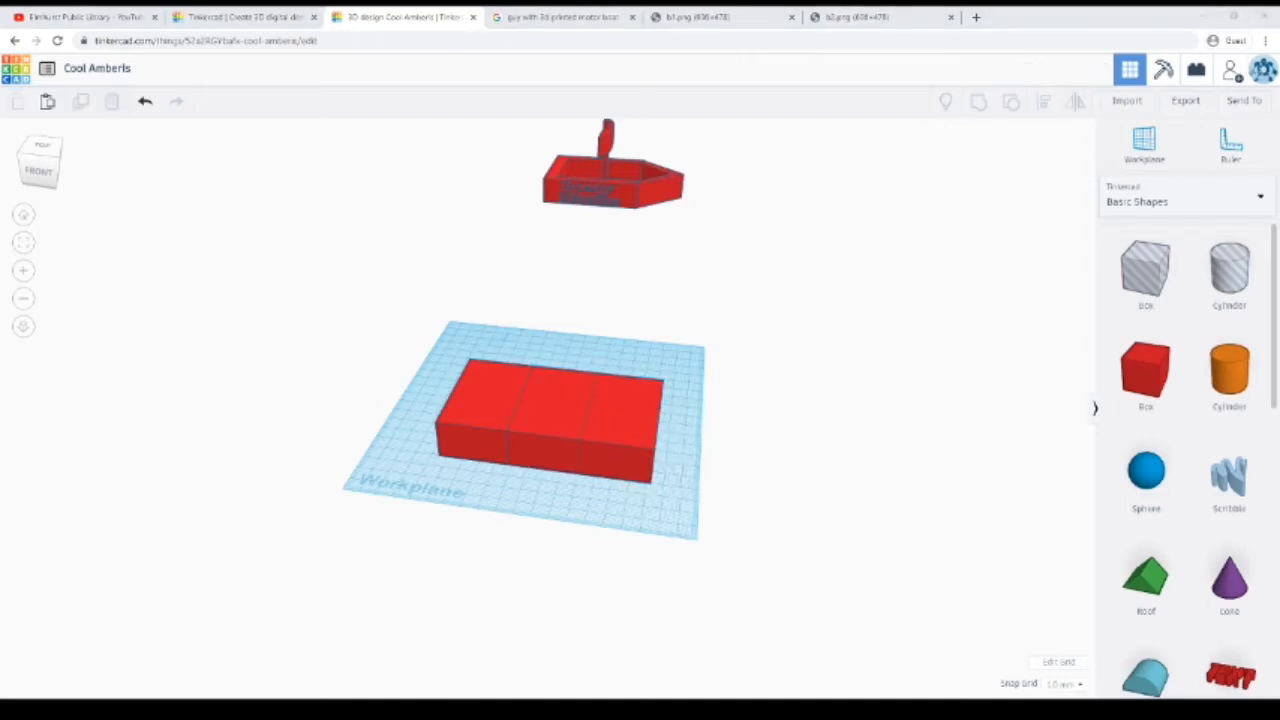
# Resize the copied box's base to 75 mm wide by 60 mm deep
pyautogui.click(601, 440)
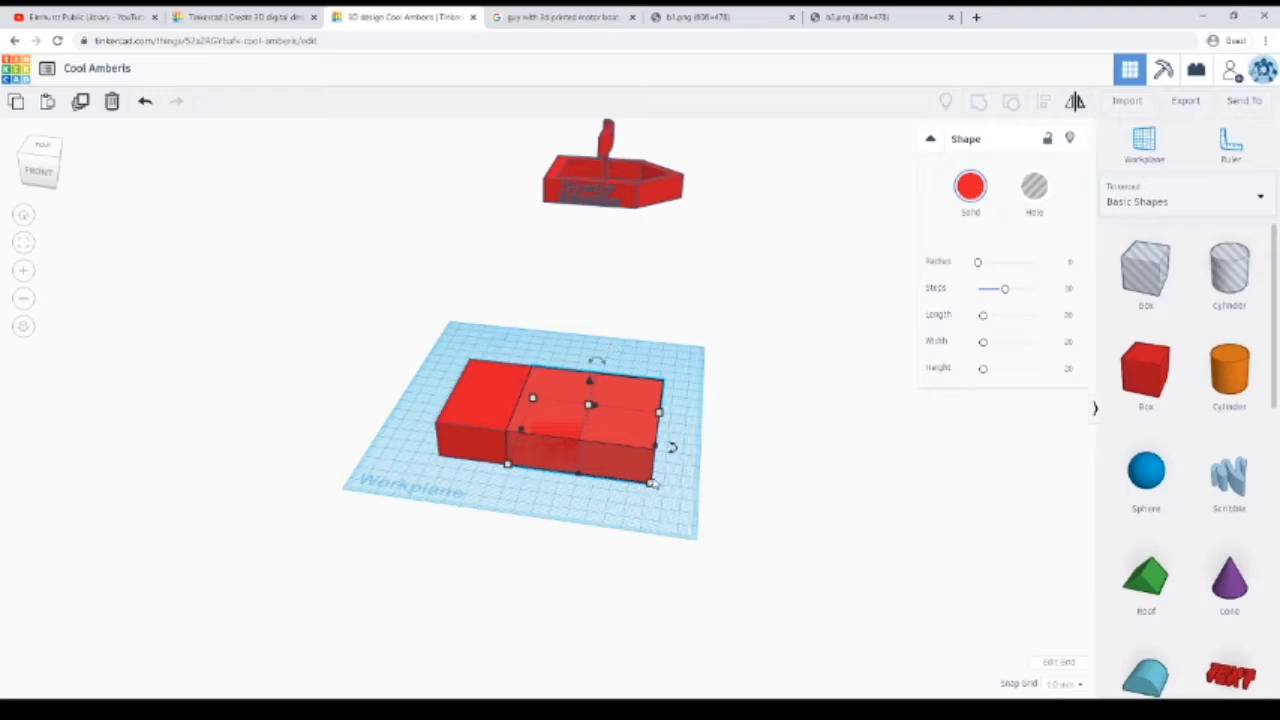
pyautogui.moveTo(650, 484)
pyautogui.click(566, 519)
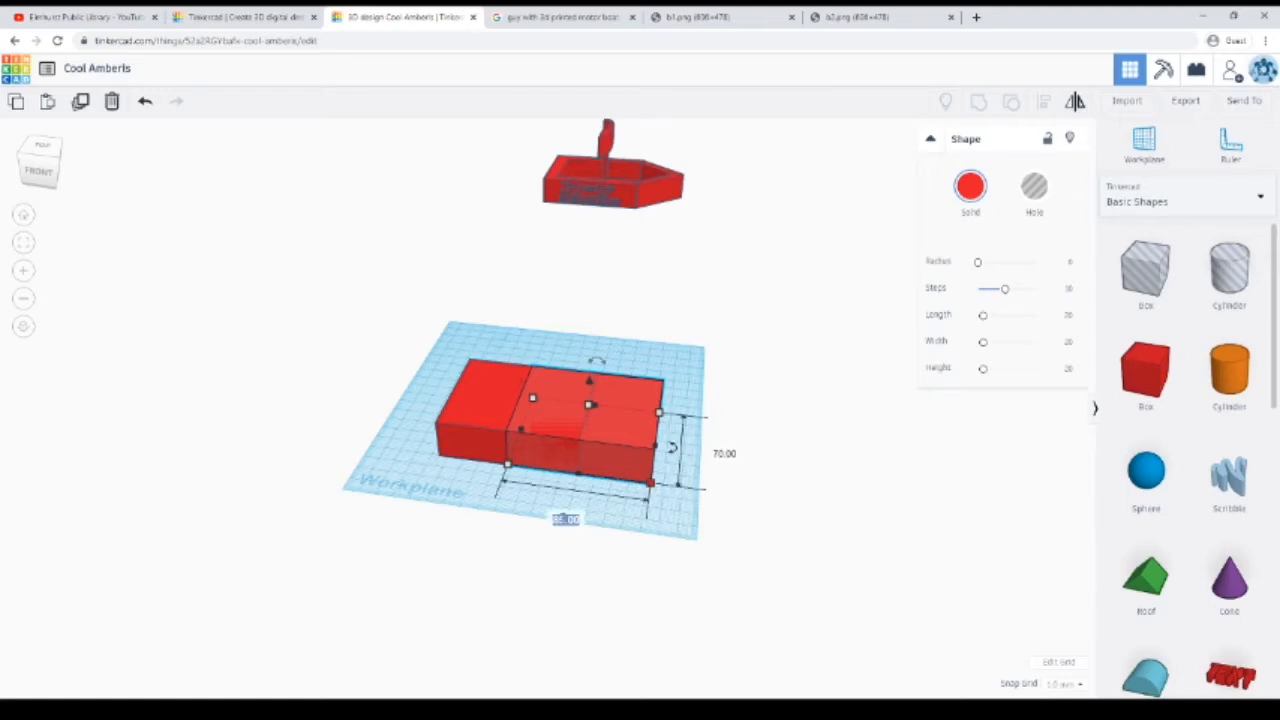
pyautogui.press('BackSpace')
pyautogui.write('75')
pyautogui.press('Return')
pyautogui.click(708, 452)
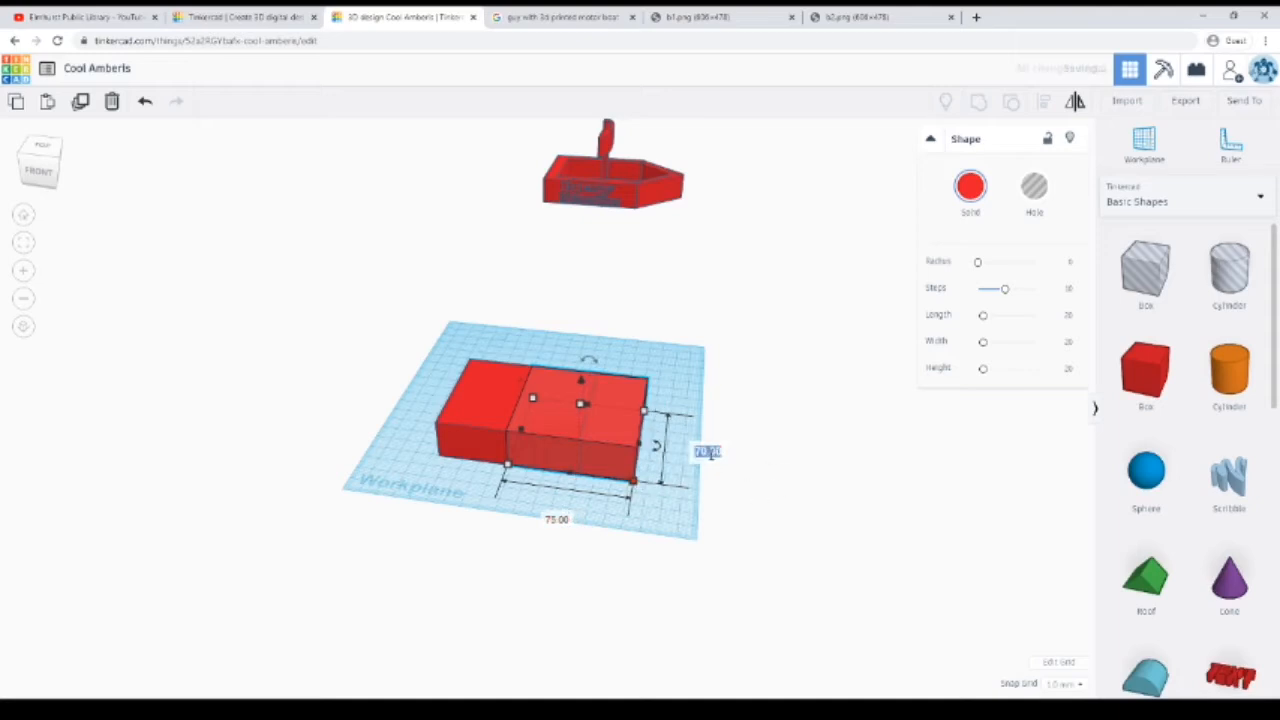
pyautogui.write('60')
pyautogui.press('Return')
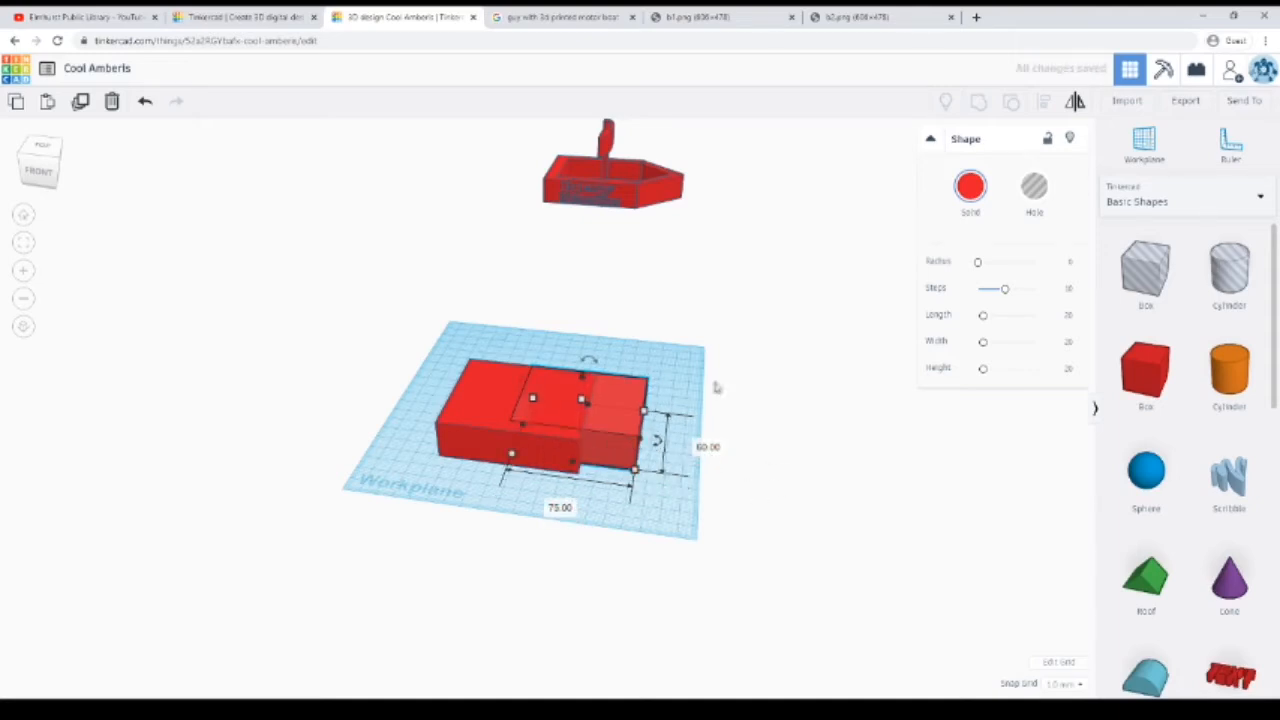
# Raise the smaller box slightly above the workplane and turn it into a hole
pyautogui.click(721, 370)
pyautogui.moveTo(721, 370); pyautogui.dragTo(698, 368, button='right')
pyautogui.scroll(5, 696, 370)
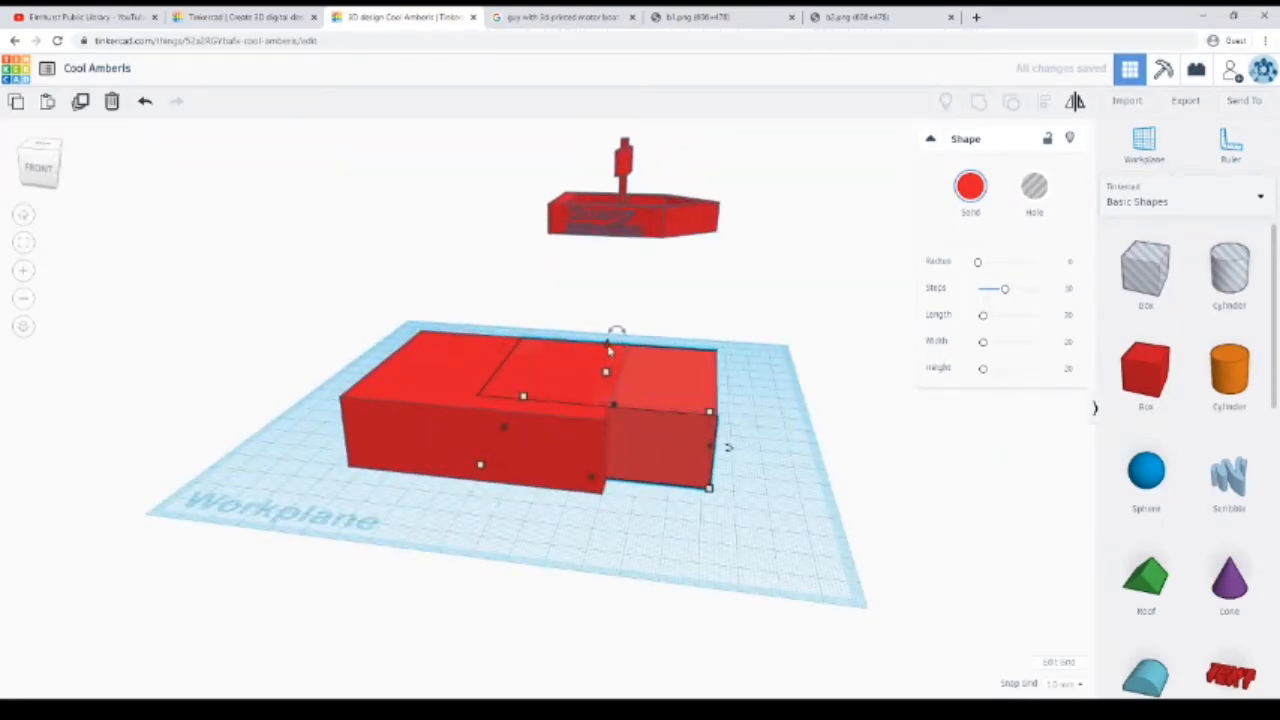
pyautogui.moveTo(608, 349); pyautogui.dragTo(606, 338)
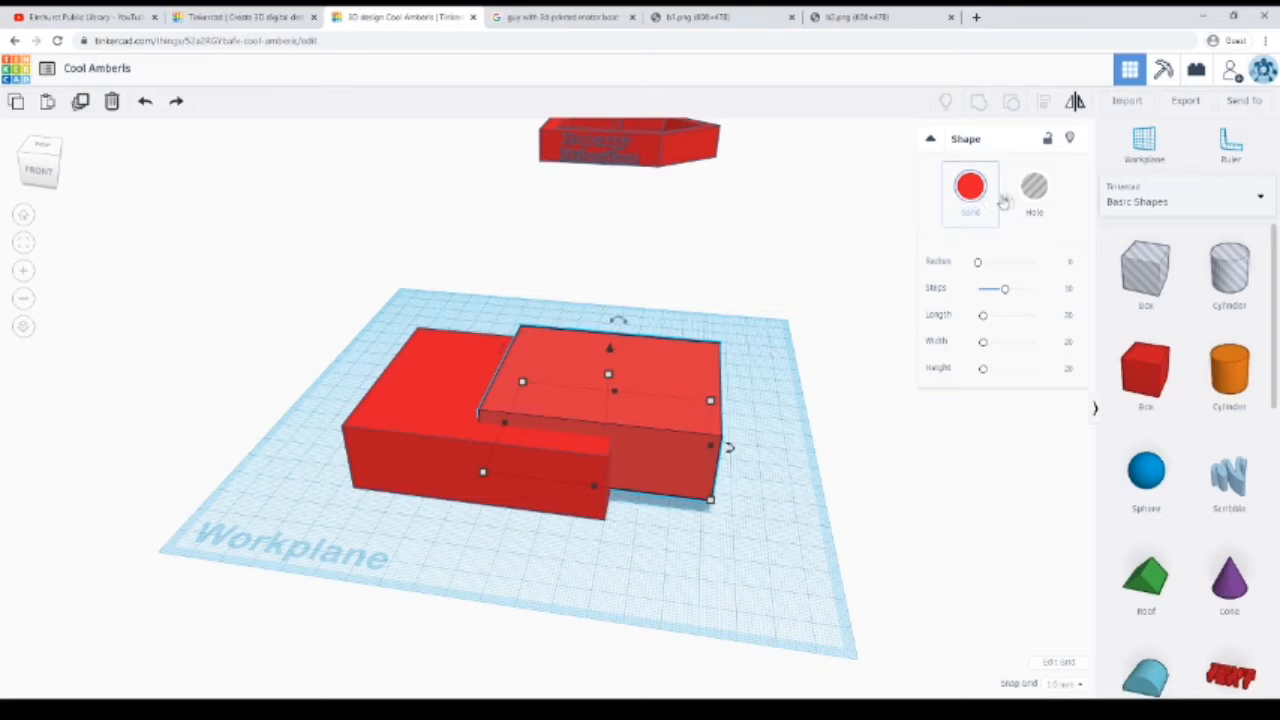
pyautogui.click(1034, 188)
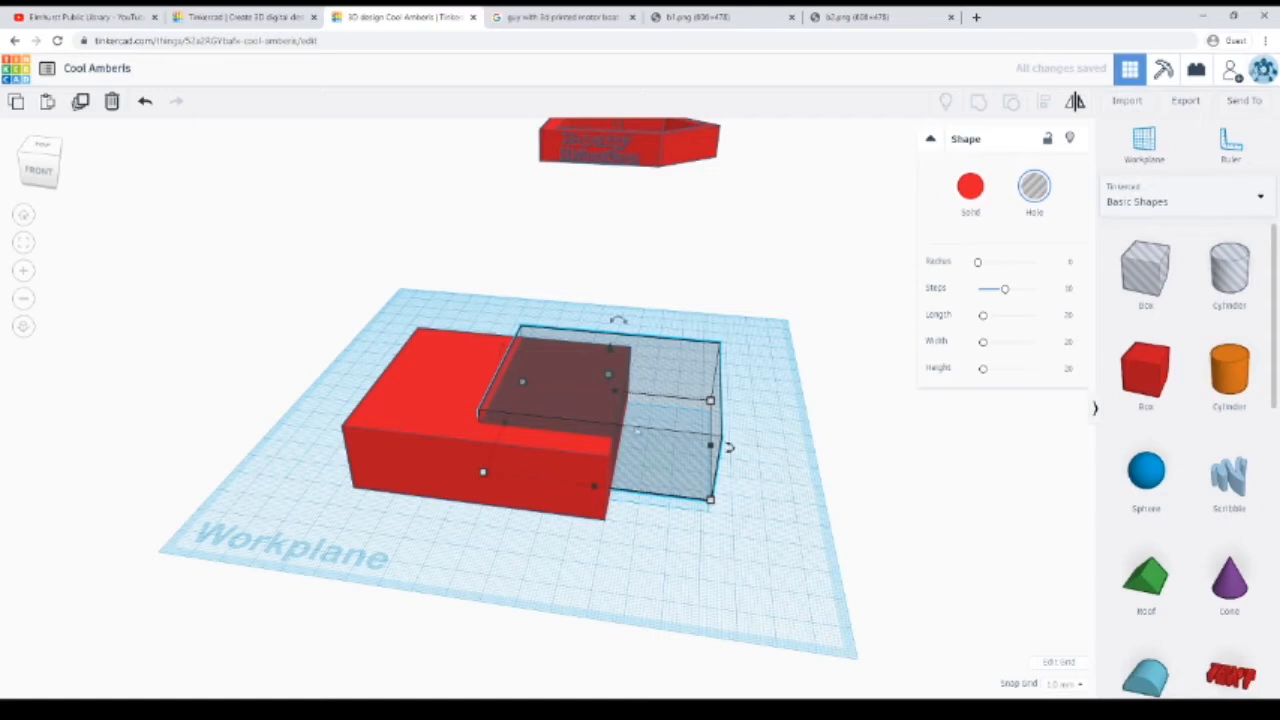
# Move the hole box over the larger box, leaving walls along the front, back and one end, with the other end overlapping slightly
pyautogui.moveTo(624, 408); pyautogui.dragTo(585, 404)
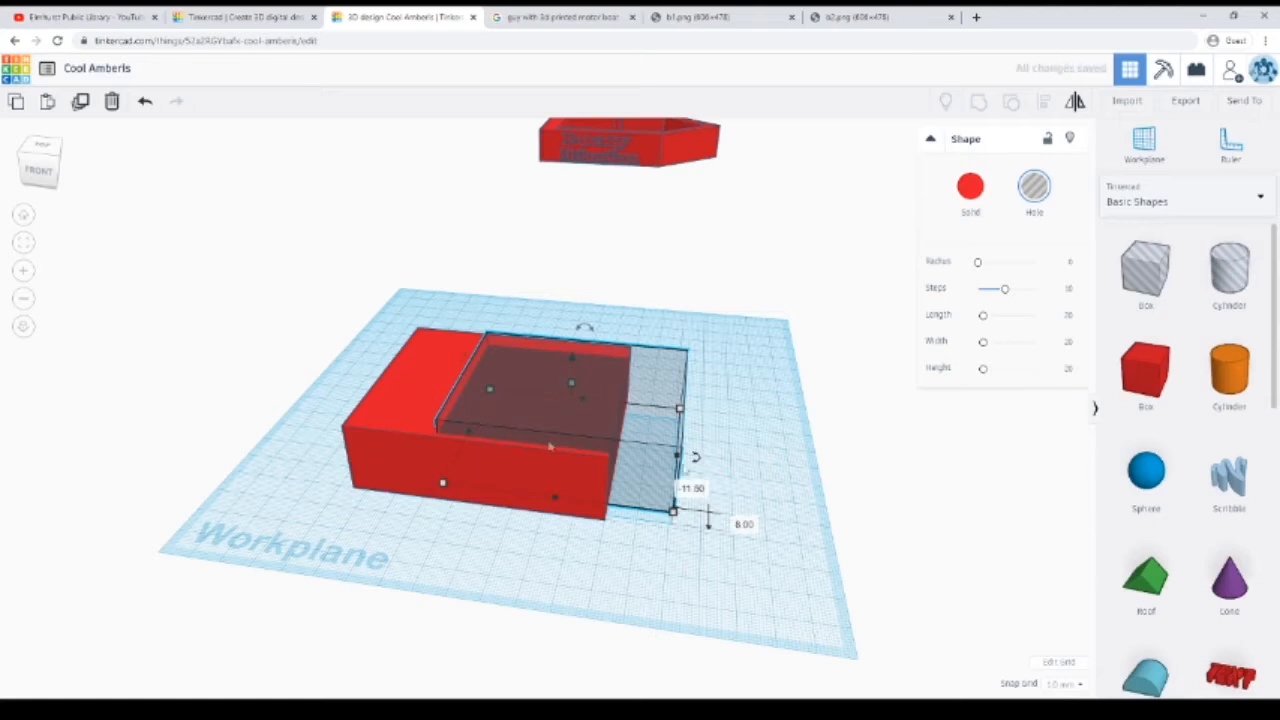
pyautogui.click(714, 298)
pyautogui.moveTo(714, 294); pyautogui.dragTo(757, 406, button='right')
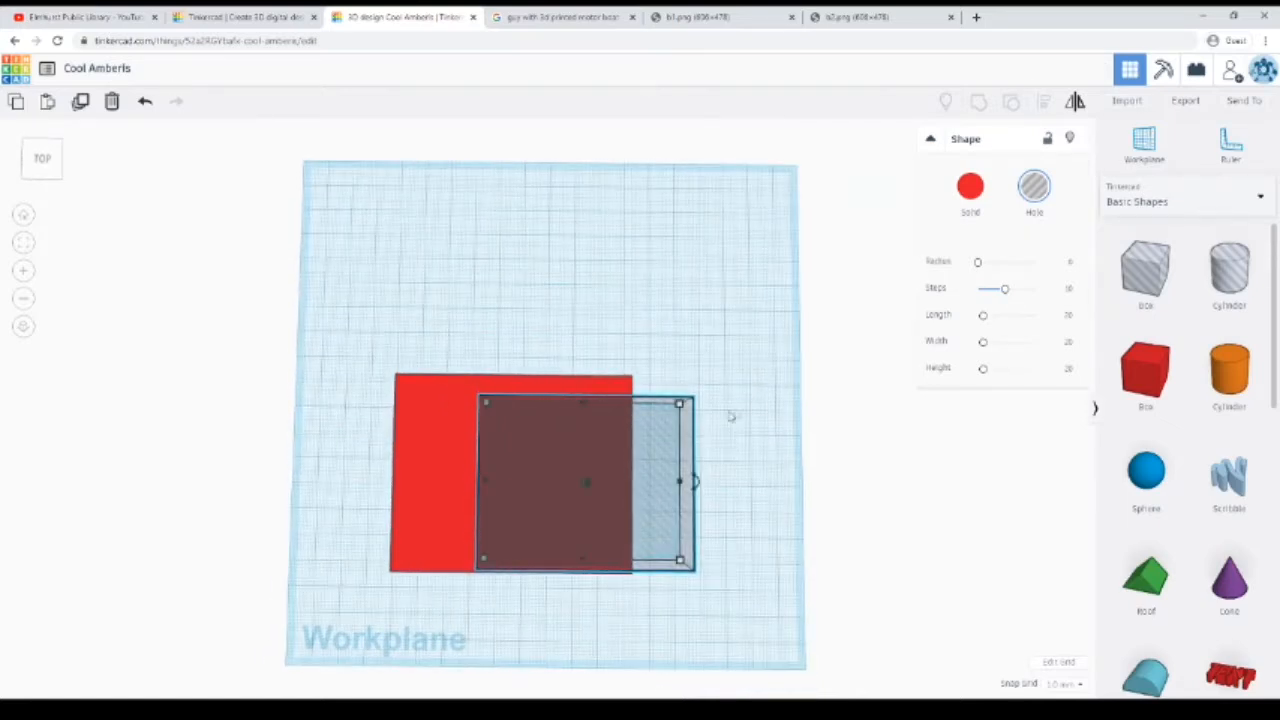
pyautogui.moveTo(658, 454); pyautogui.dragTo(660, 456, button='right')
pyautogui.moveTo(659, 456); pyautogui.dragTo(603, 443)
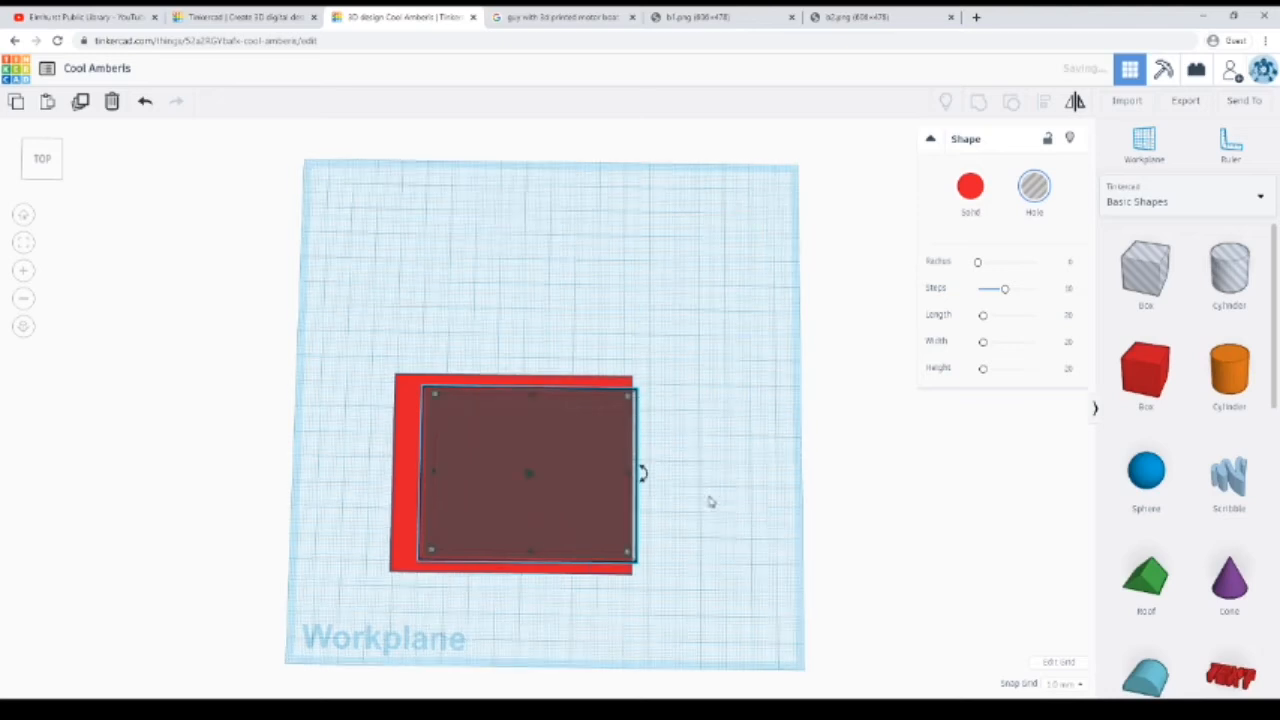
pyautogui.moveTo(711, 500); pyautogui.dragTo(697, 450, button='right')
pyautogui.click(801, 562)
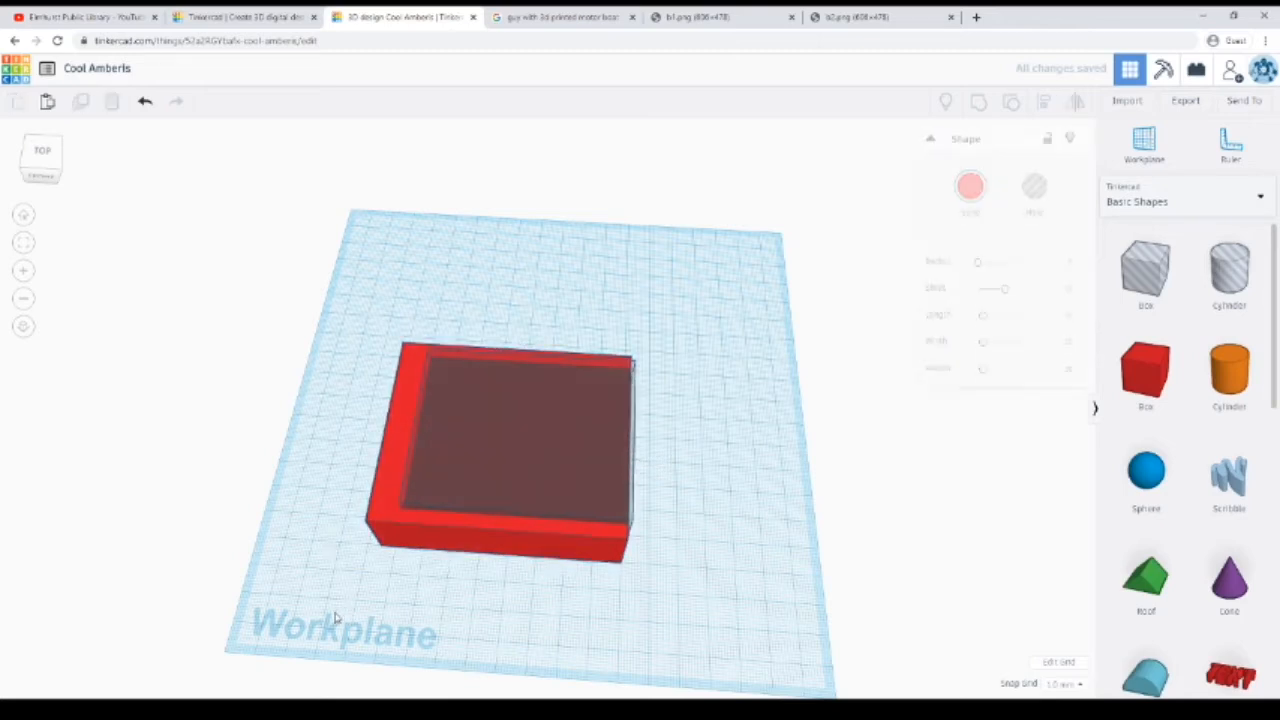
# Group the red box and the hole box to hollow out the hull with one open end
pyautogui.moveTo(297, 640); pyautogui.dragTo(730, 252)
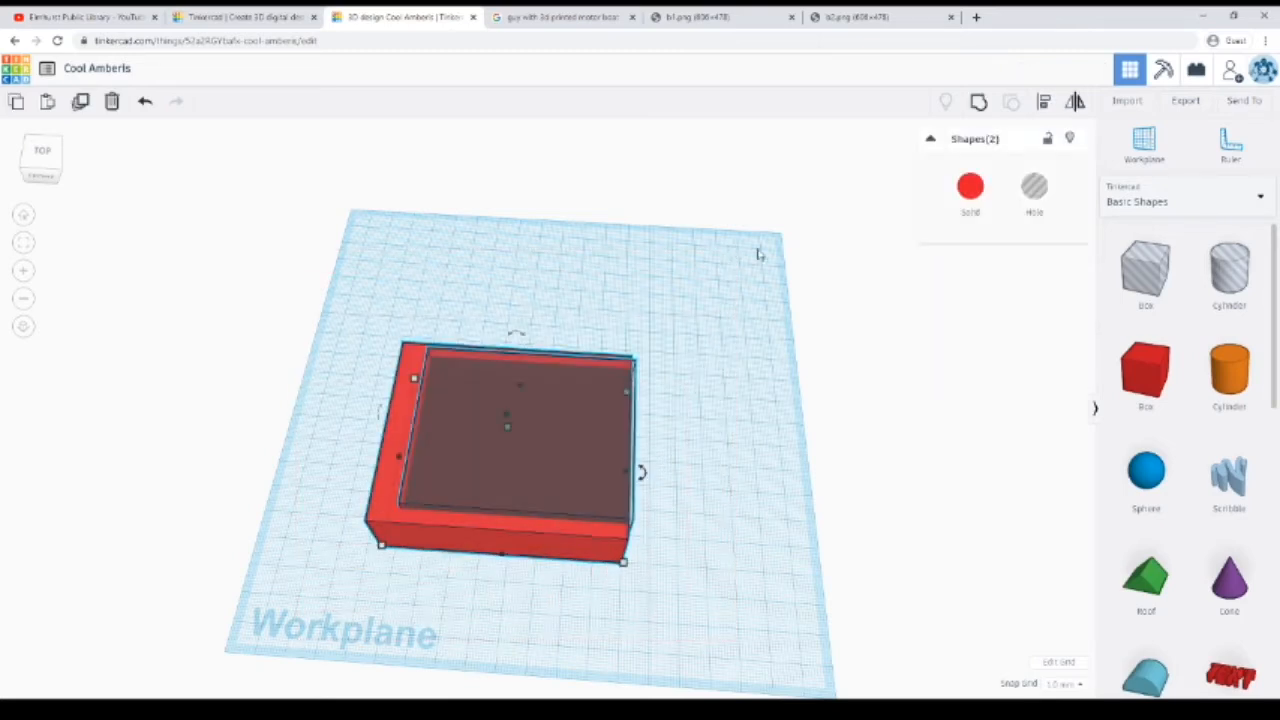
pyautogui.click(978, 104)
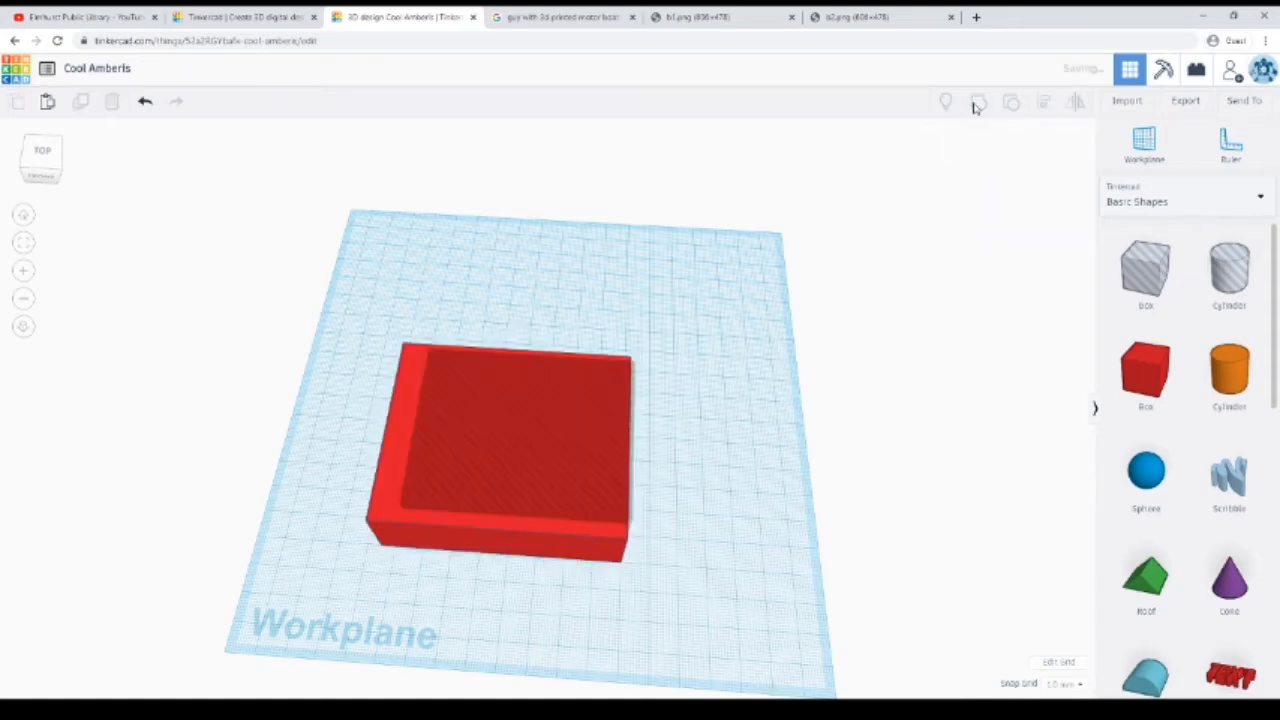
pyautogui.click(674, 309)
pyautogui.moveTo(674, 309); pyautogui.dragTo(453, 408, button='right')
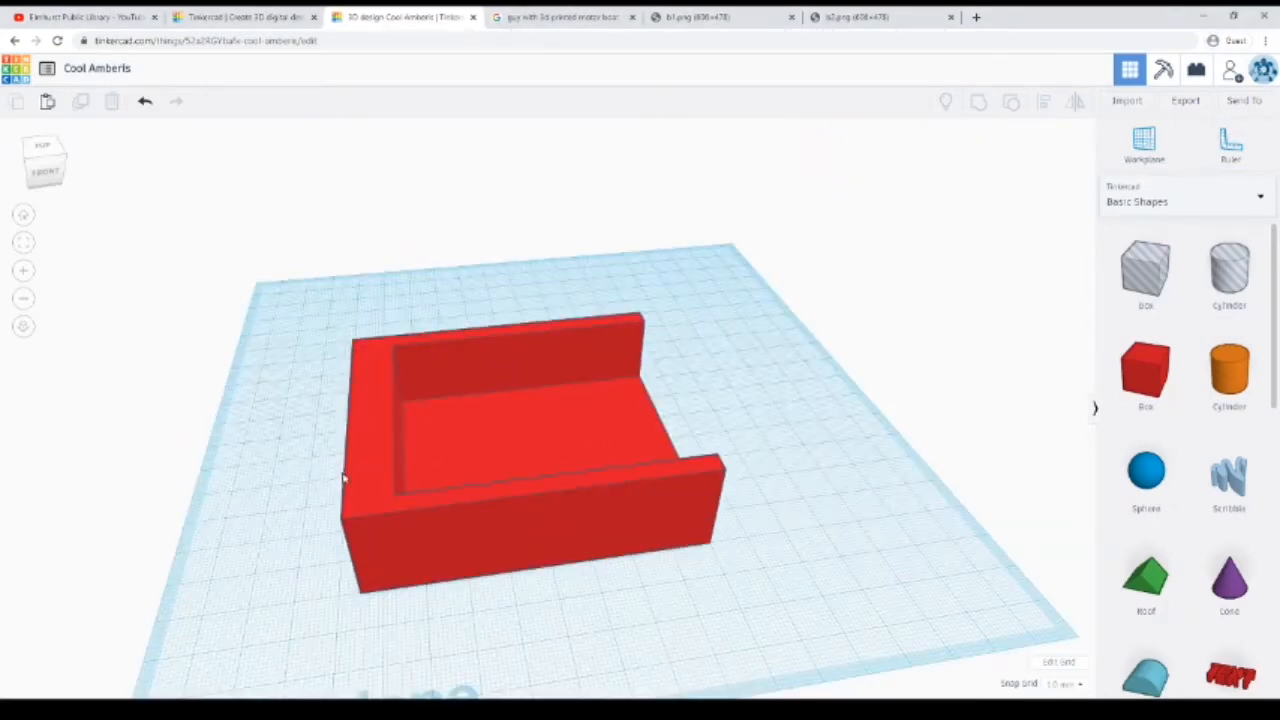
pyautogui.moveTo(842, 466); pyautogui.dragTo(825, 485, button='right')
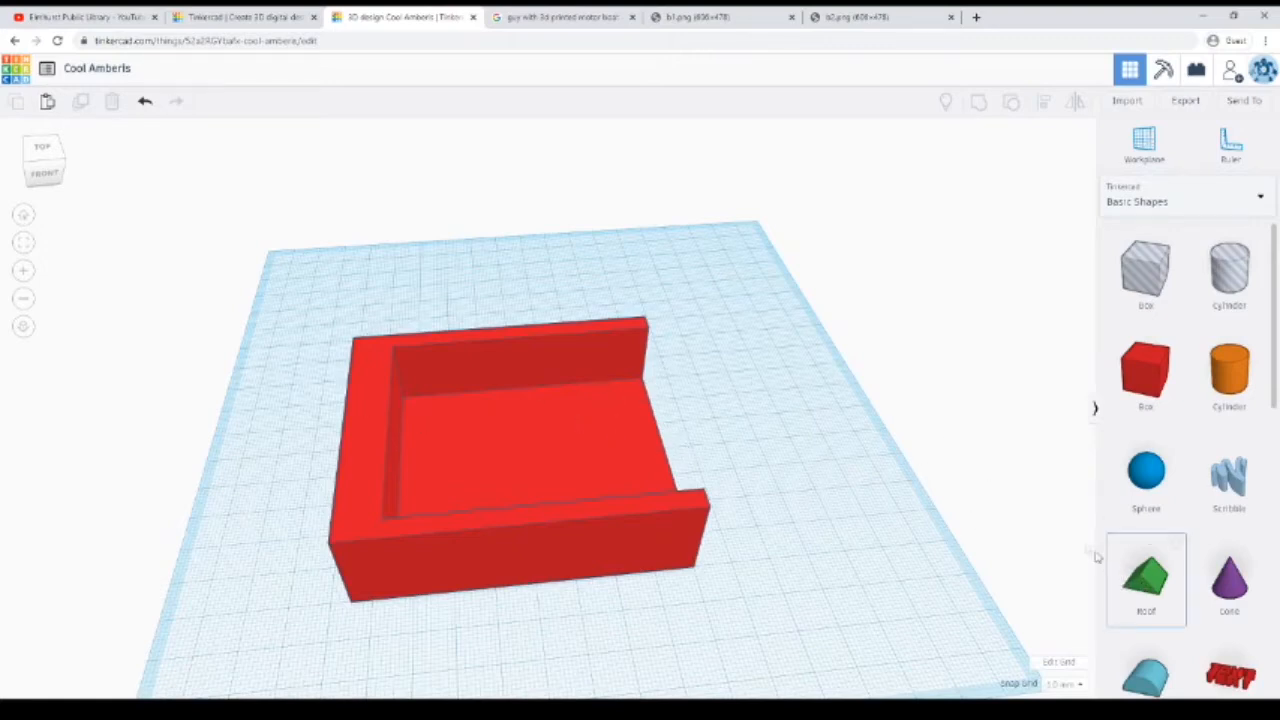
# Place a Roof shape on the workplane near the hull's open end and rotate it onto its side
pyautogui.moveTo(1143, 585); pyautogui.dragTo(760, 400)
pyautogui.moveTo(773, 505); pyautogui.dragTo(856, 512, button='right')
pyautogui.click(770, 385)
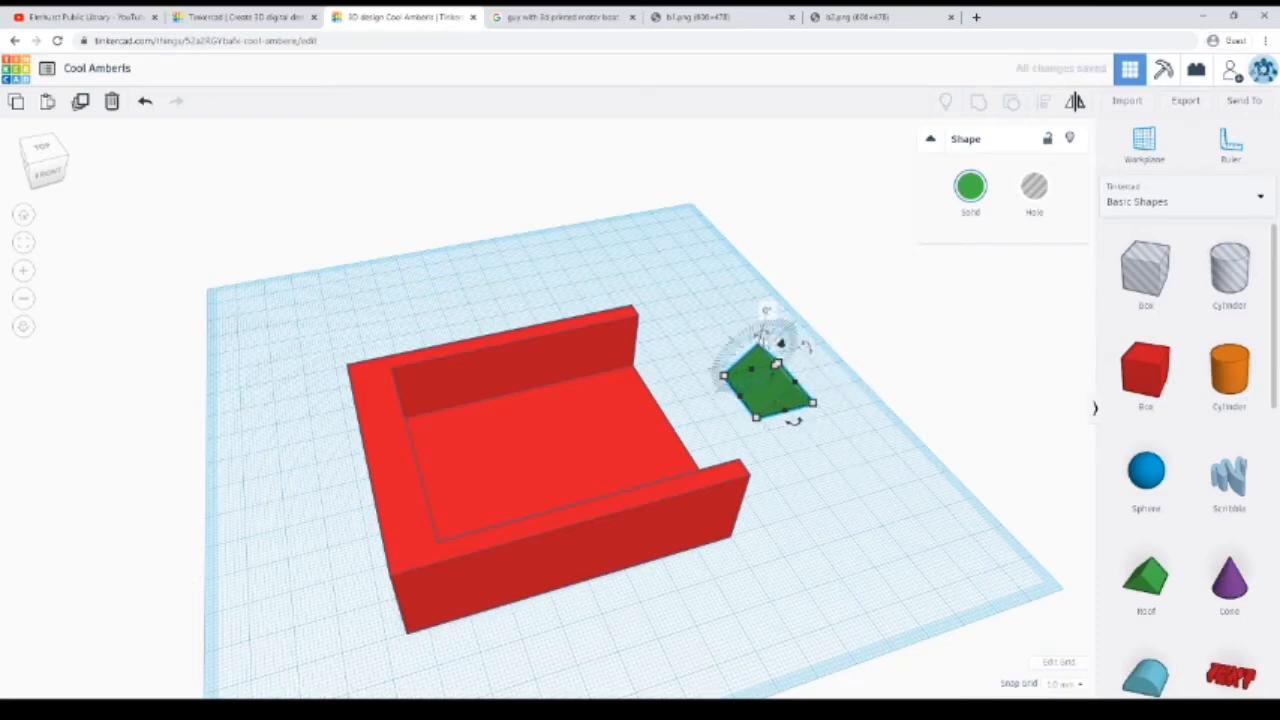
pyautogui.moveTo(898, 440); pyautogui.dragTo(860, 420, button='right')
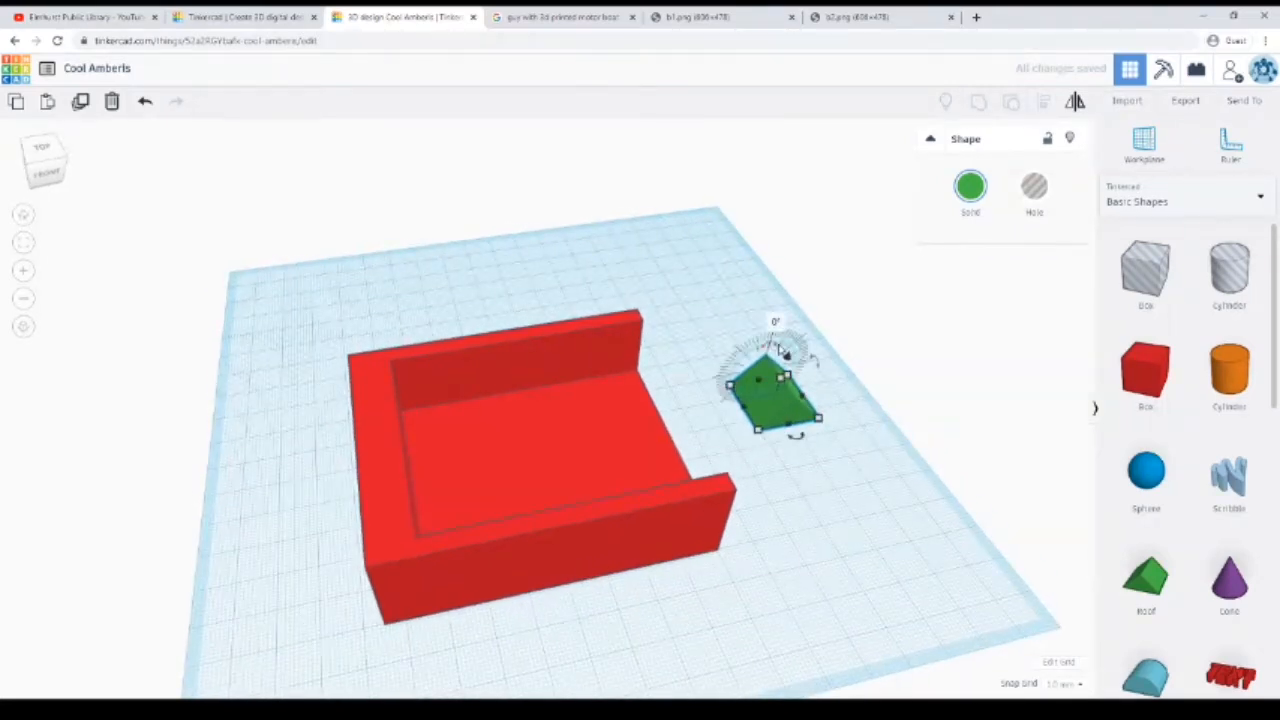
pyautogui.moveTo(772, 345); pyautogui.dragTo(795, 362)
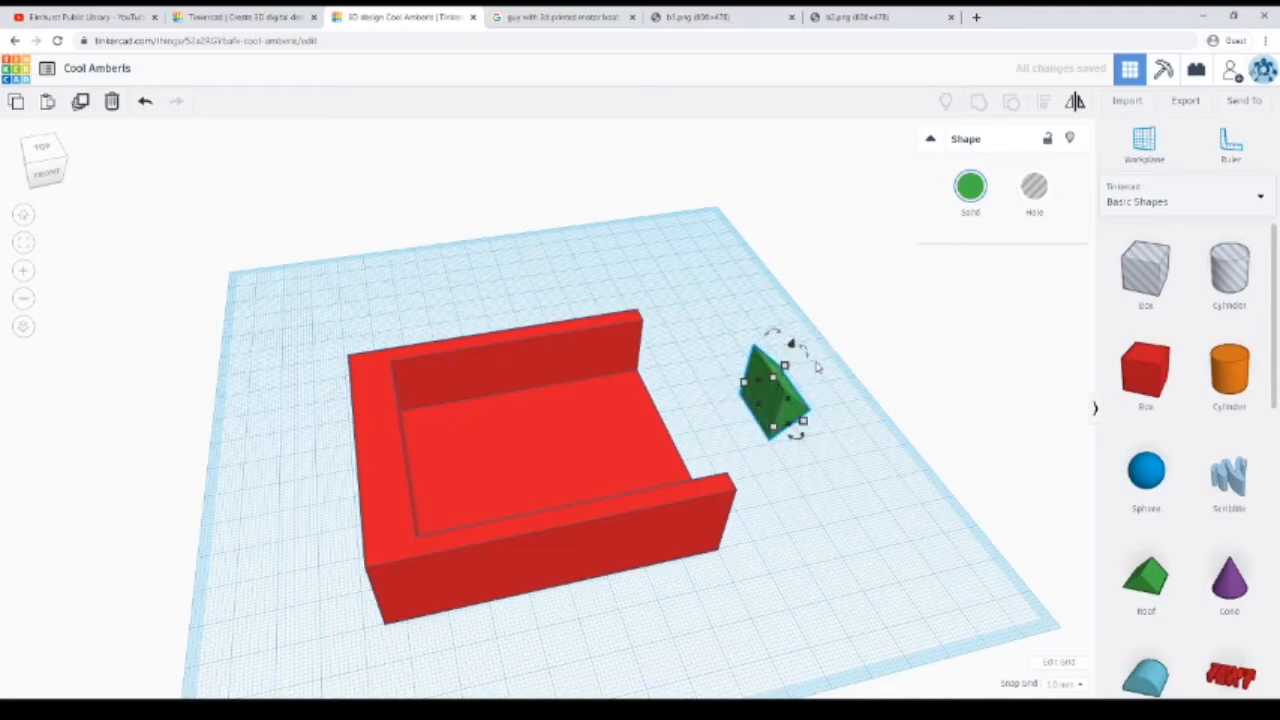
pyautogui.click(868, 438)
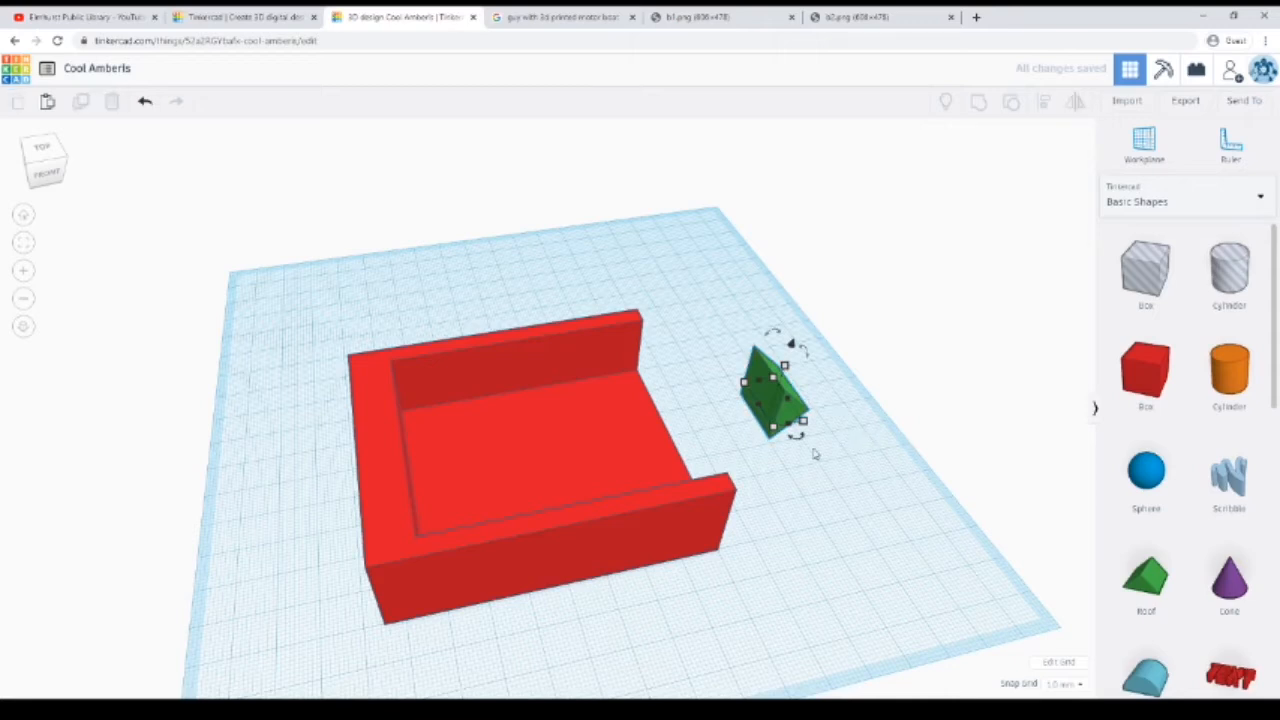
# Rotate the roof by -90° so its triangular face points up and its tip points away from the hull
pyautogui.moveTo(813, 479); pyautogui.dragTo(809, 451, button='right')
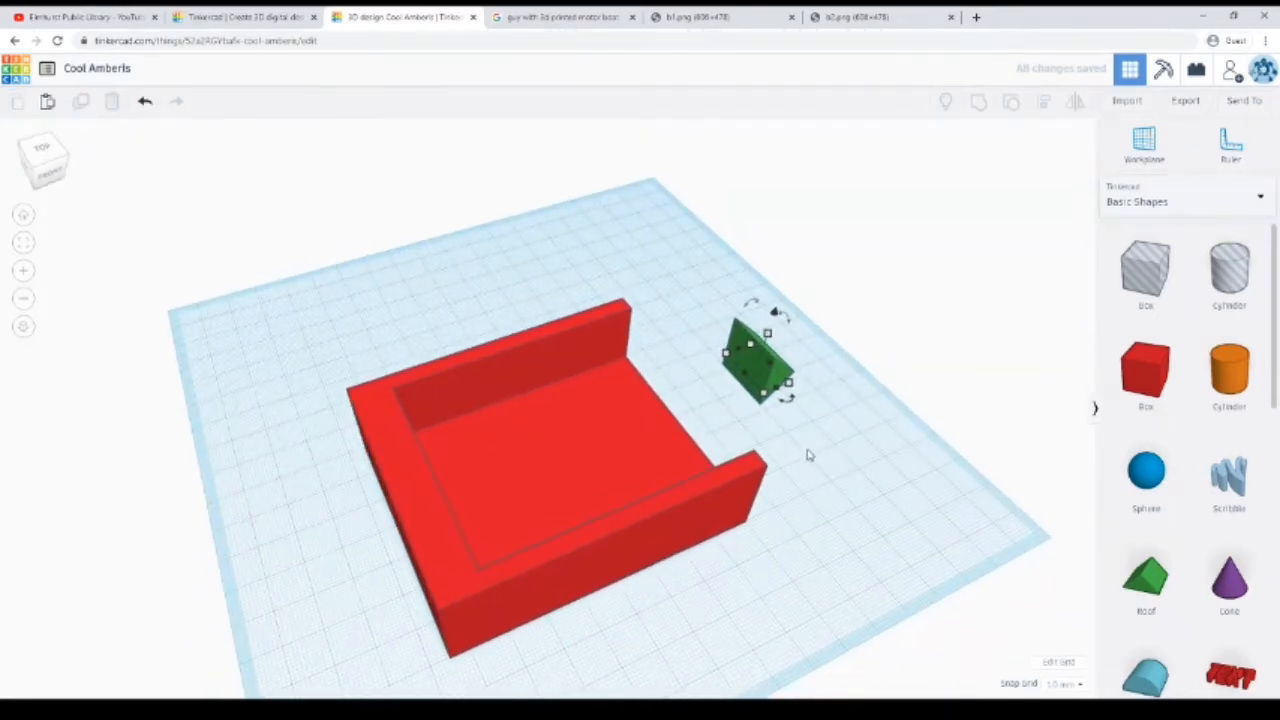
pyautogui.click(765, 372)
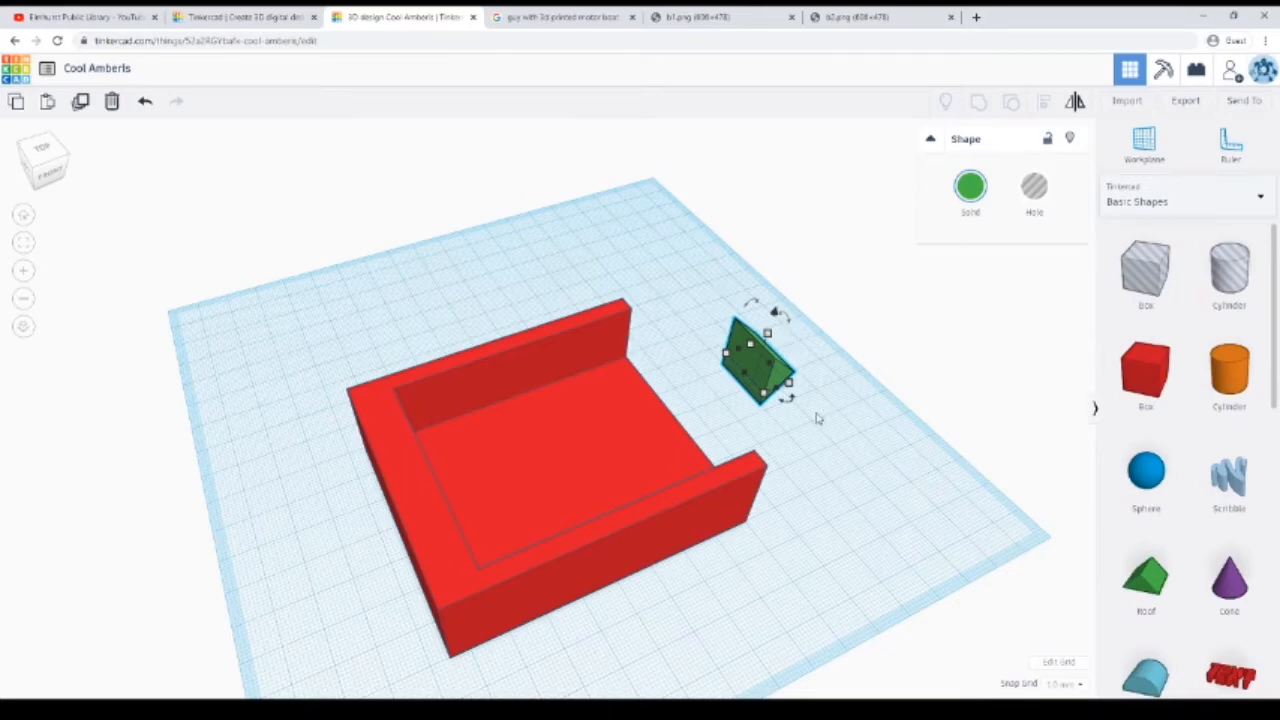
pyautogui.moveTo(816, 418)
pyautogui.mouseDown(button='right')
pyautogui.moveTo(729, 443)
pyautogui.moveTo(743, 446)
pyautogui.moveTo(697, 366)
pyautogui.moveTo(769, 351)
pyautogui.moveTo(849, 374)
pyautogui.moveTo(829, 444)
pyautogui.moveTo(837, 417)
pyautogui.mouseUp(button='right')
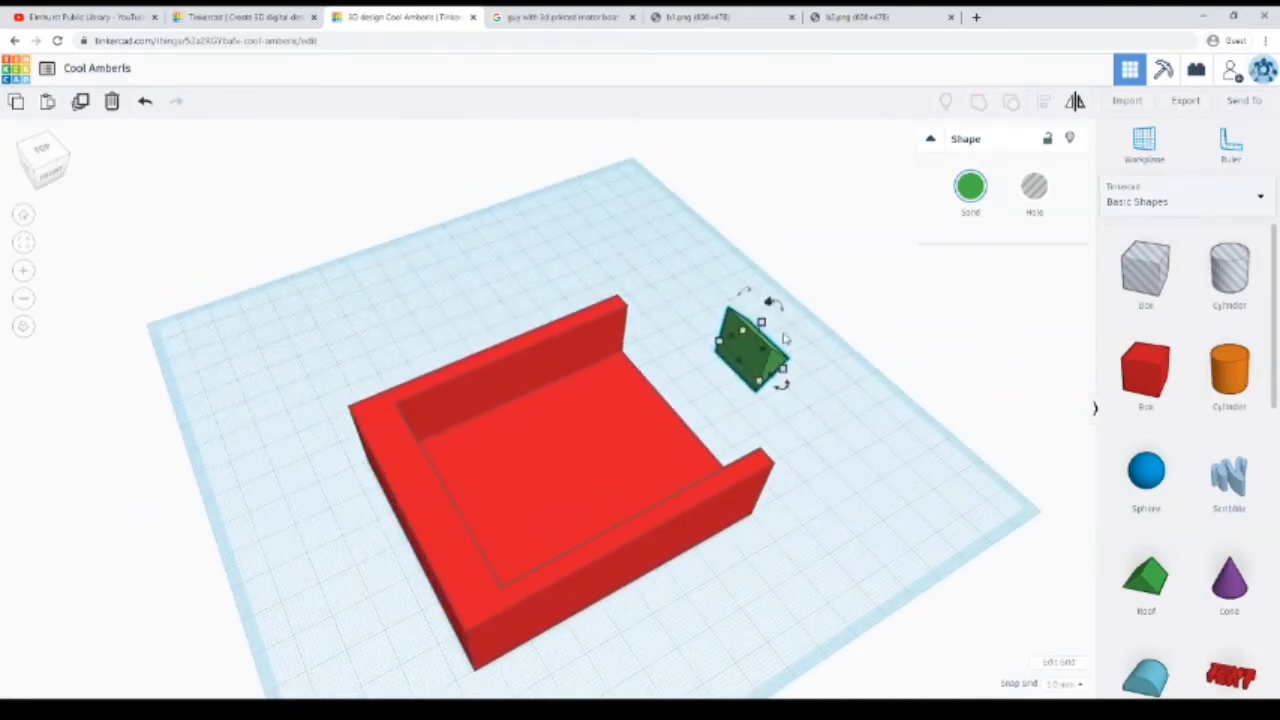
pyautogui.moveTo(785, 316); pyautogui.dragTo(730, 313)
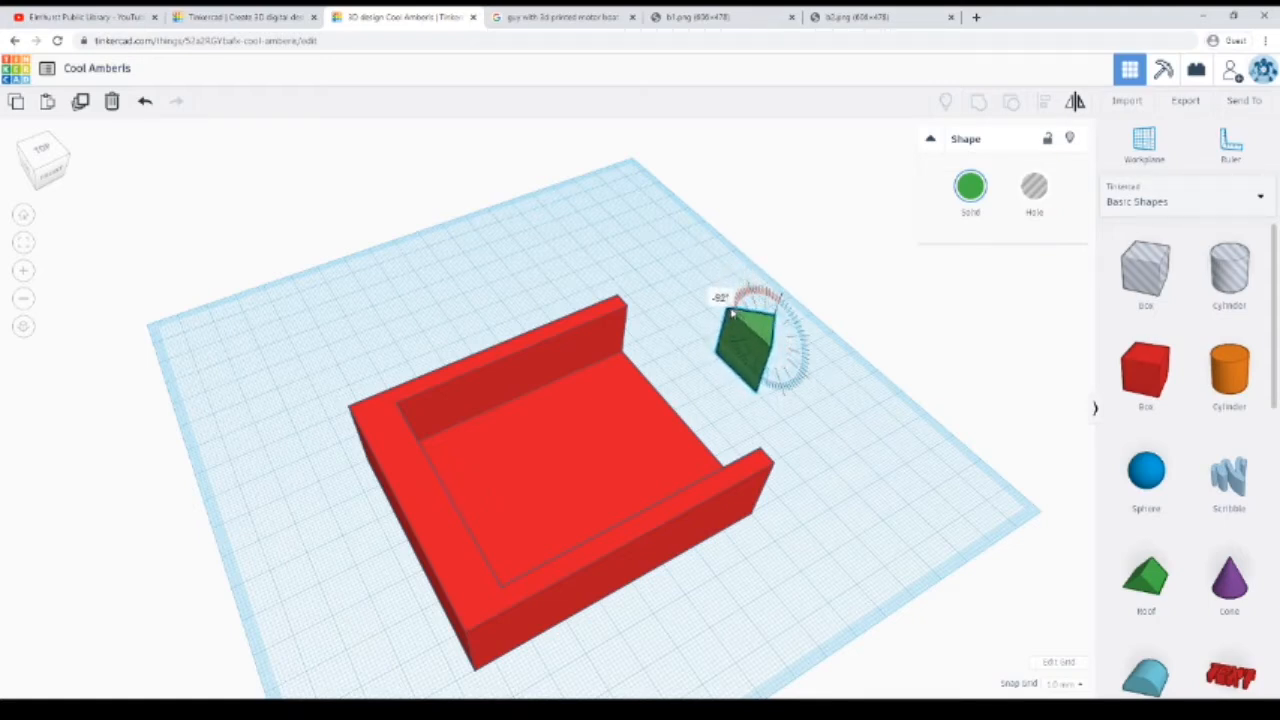
pyautogui.moveTo(733, 312); pyautogui.dragTo(732, 310)
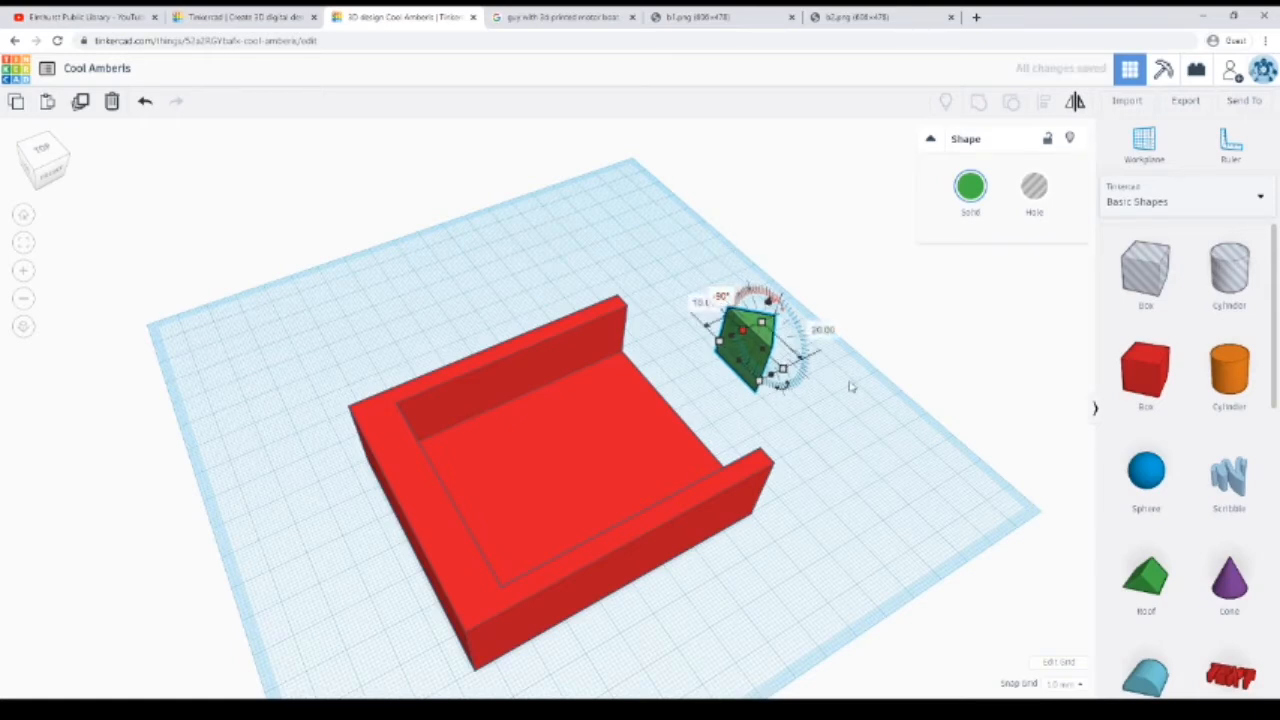
pyautogui.moveTo(823, 332); pyautogui.dragTo(805, 373, button='right')
pyautogui.click(800, 375)
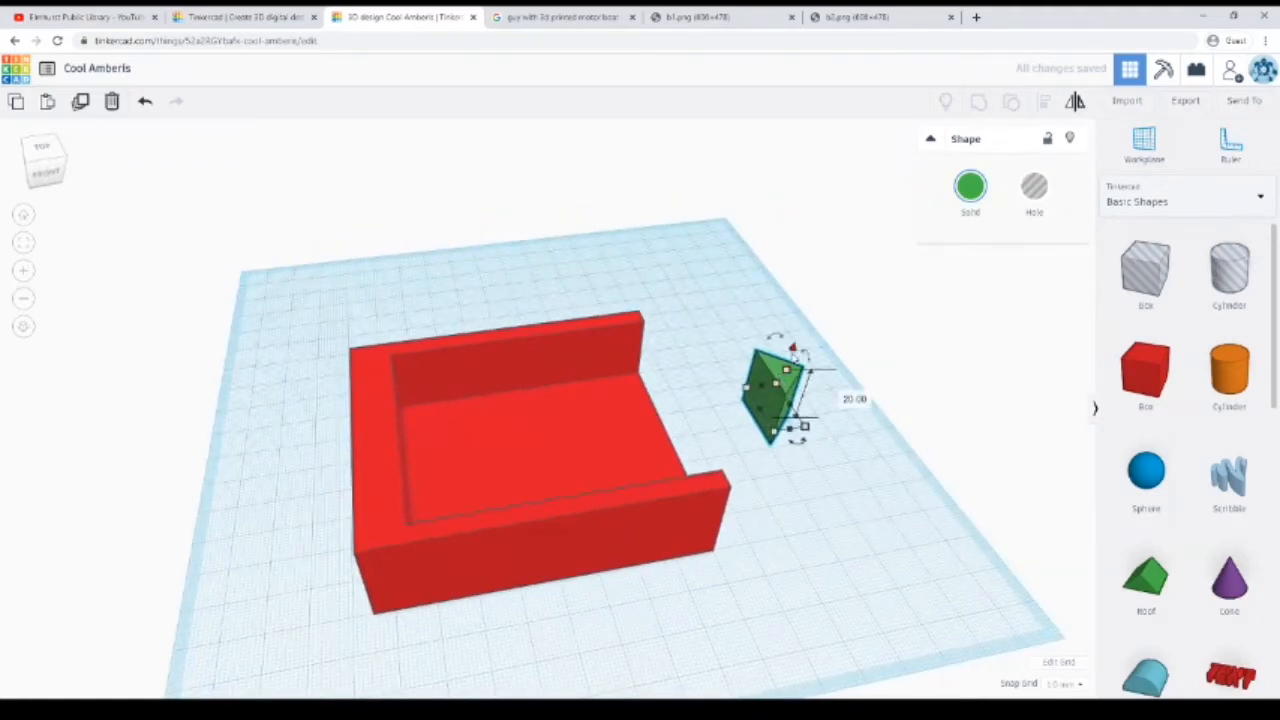
pyautogui.moveTo(792, 348); pyautogui.dragTo(795, 342)
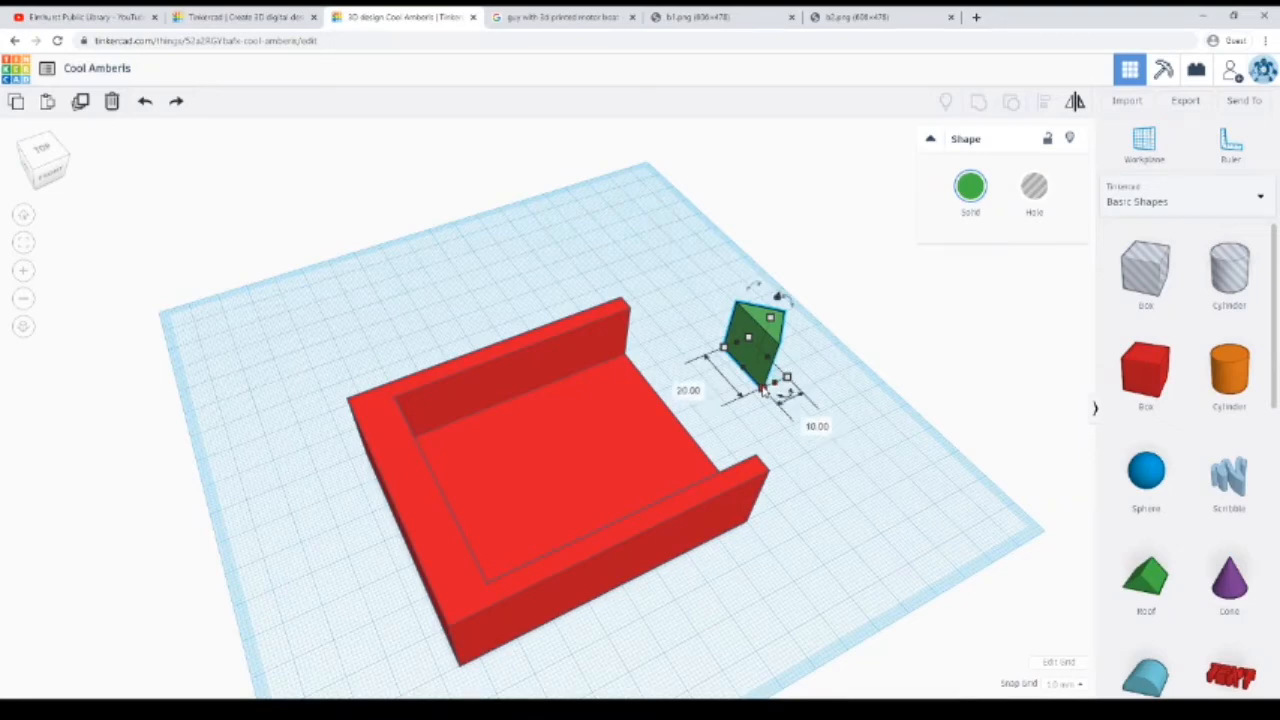
# Resize the roof to 70 mm along the hull's open end, 25 mm deep and 25 mm tall
pyautogui.click(686, 391)
pyautogui.write('70')
pyautogui.press('Return')
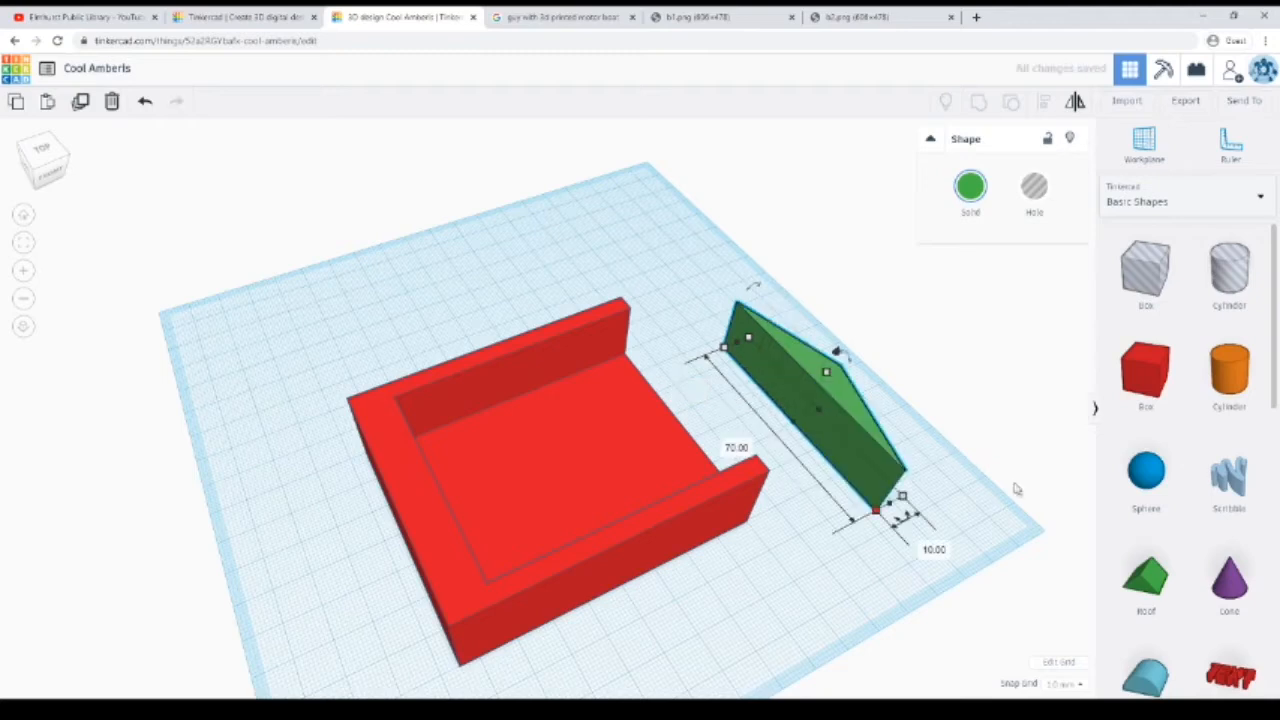
pyautogui.click(934, 548)
pyautogui.write('25')
pyautogui.press('Return')
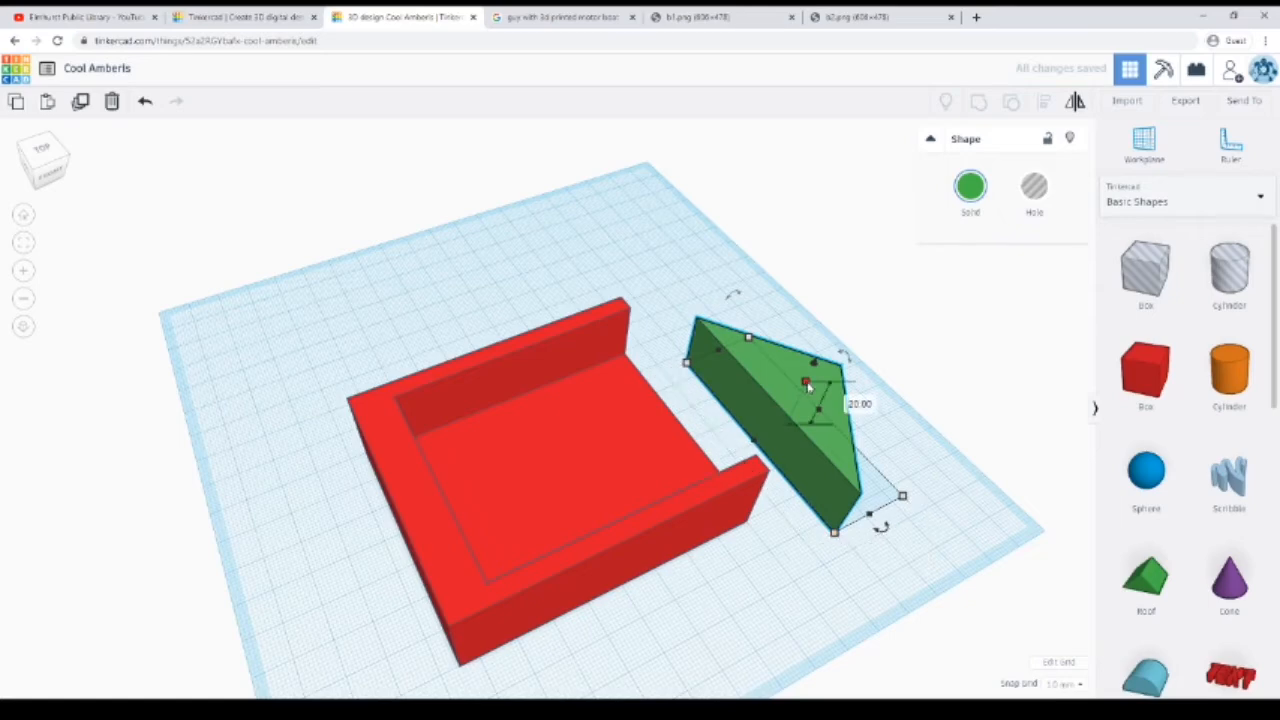
pyautogui.click(868, 405)
pyautogui.write('30')
pyautogui.press('Return')
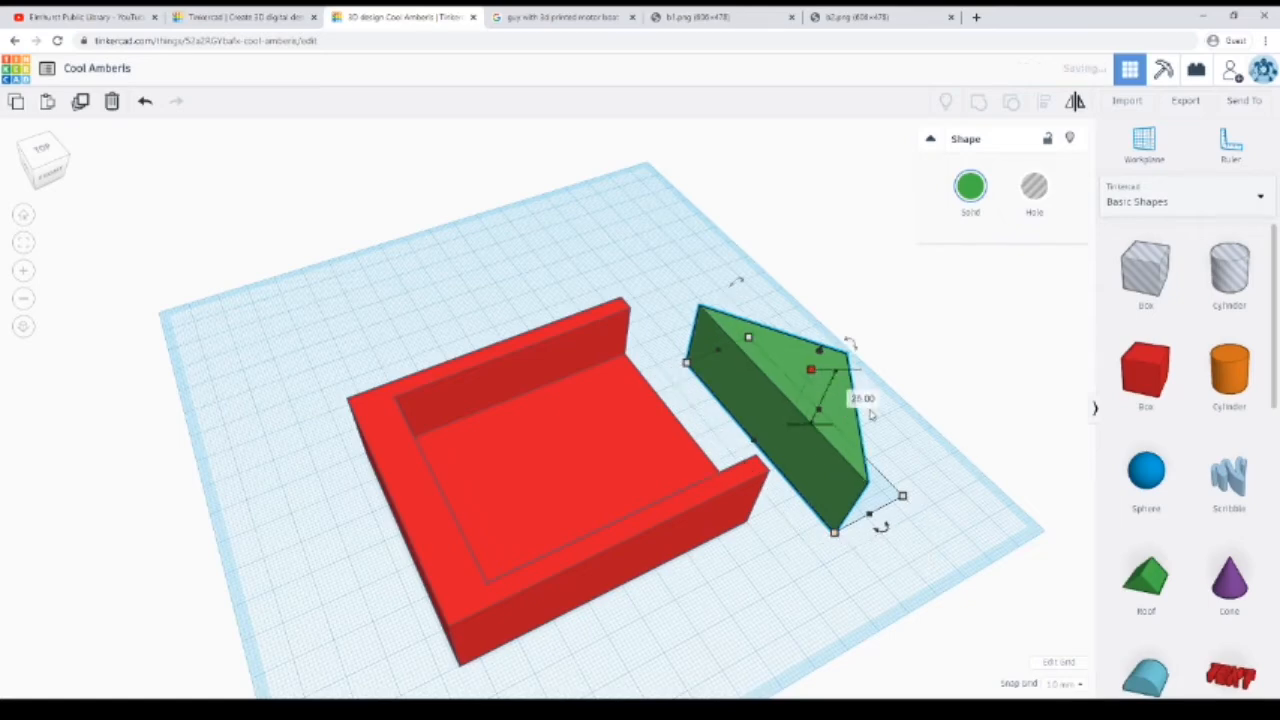
# Move the green roof flush against the hull's open end, aligned with both side walls, to form the bow
pyautogui.moveTo(903, 369); pyautogui.dragTo(745, 410, button='right')
pyautogui.moveTo(757, 237); pyautogui.dragTo(656, 317)
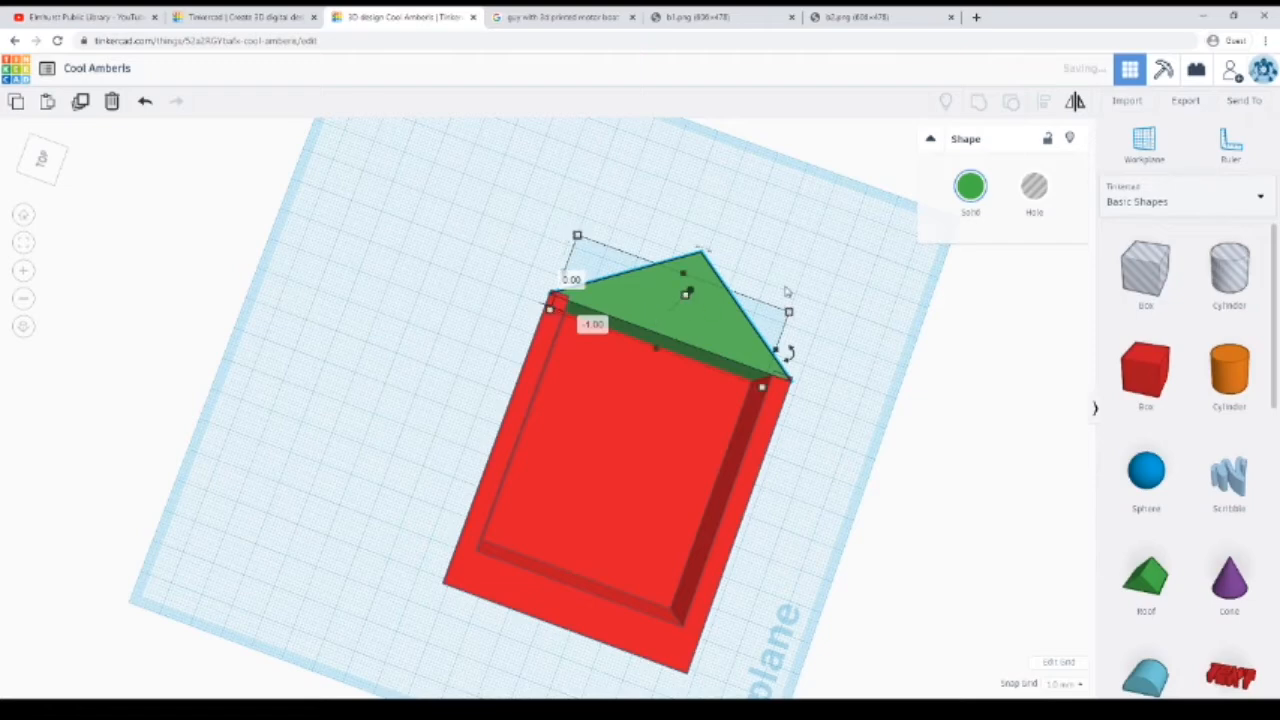
pyautogui.click(810, 293)
pyautogui.moveTo(811, 293); pyautogui.dragTo(658, 259, button='right')
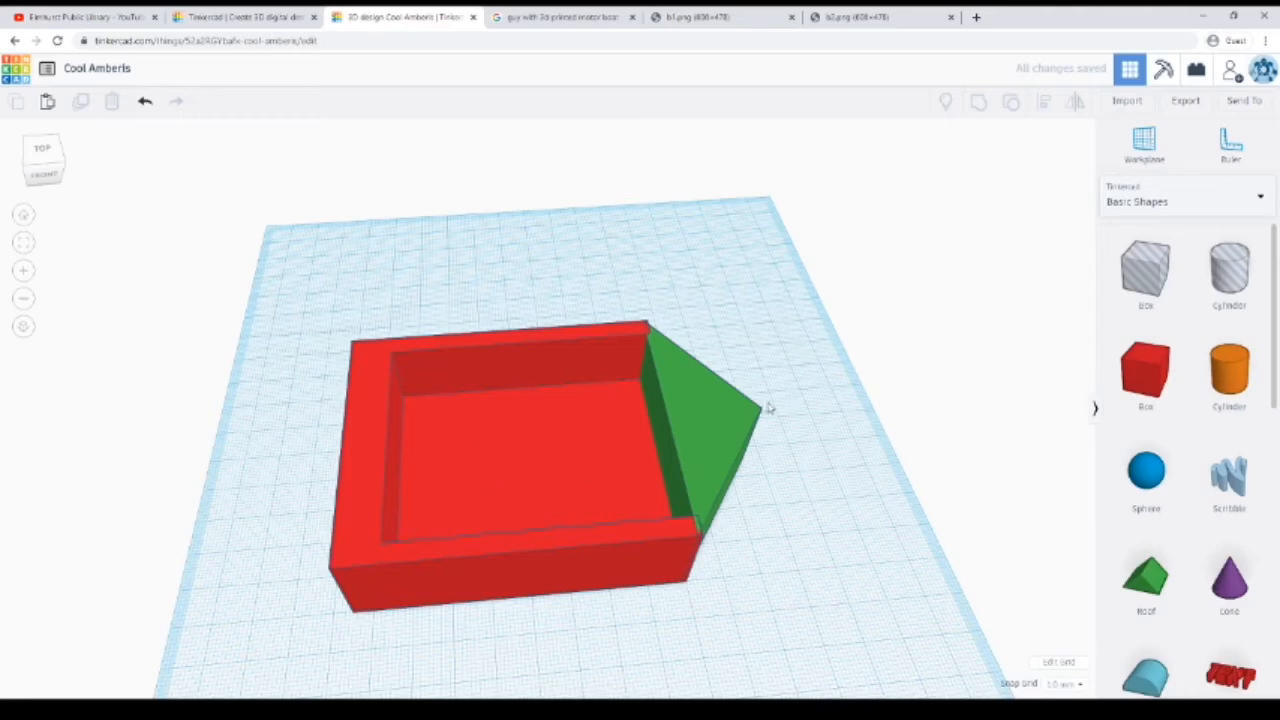
# Duplicate the green bow and shift the copy outward, away from the hull
pyautogui.click(687, 429)
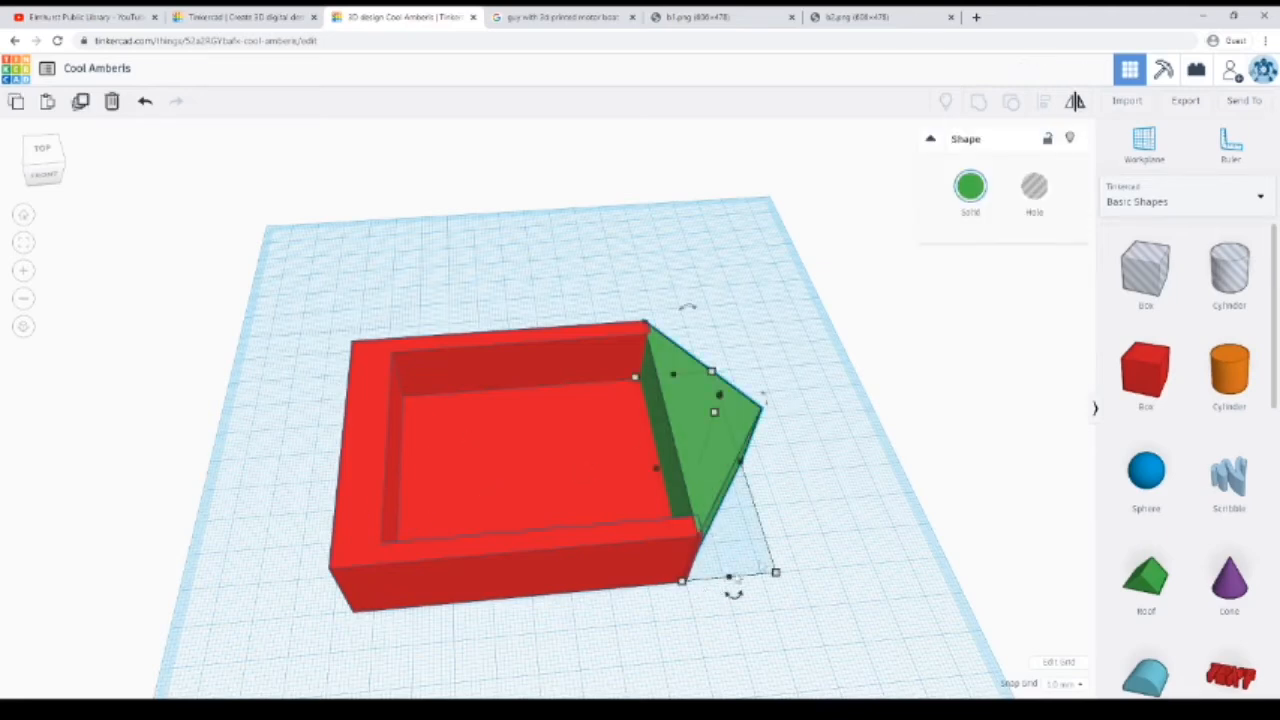
pyautogui.click(791, 405)
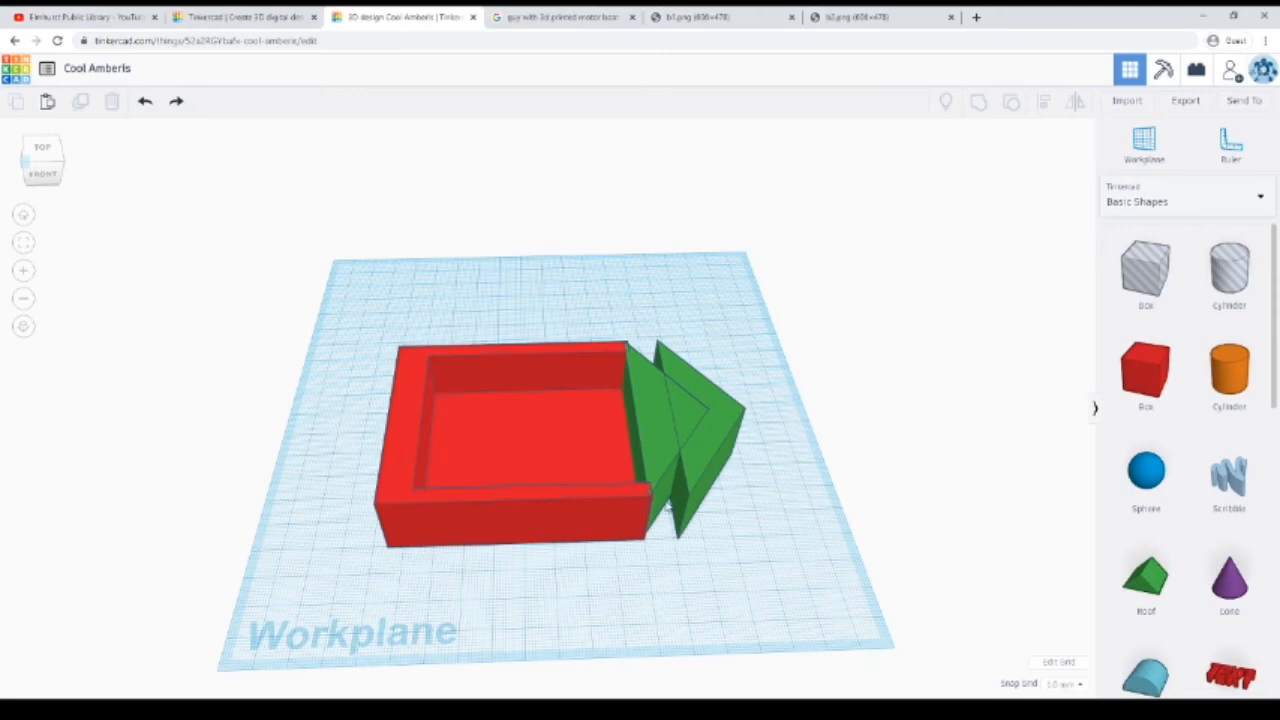
pyautogui.click(712, 447)
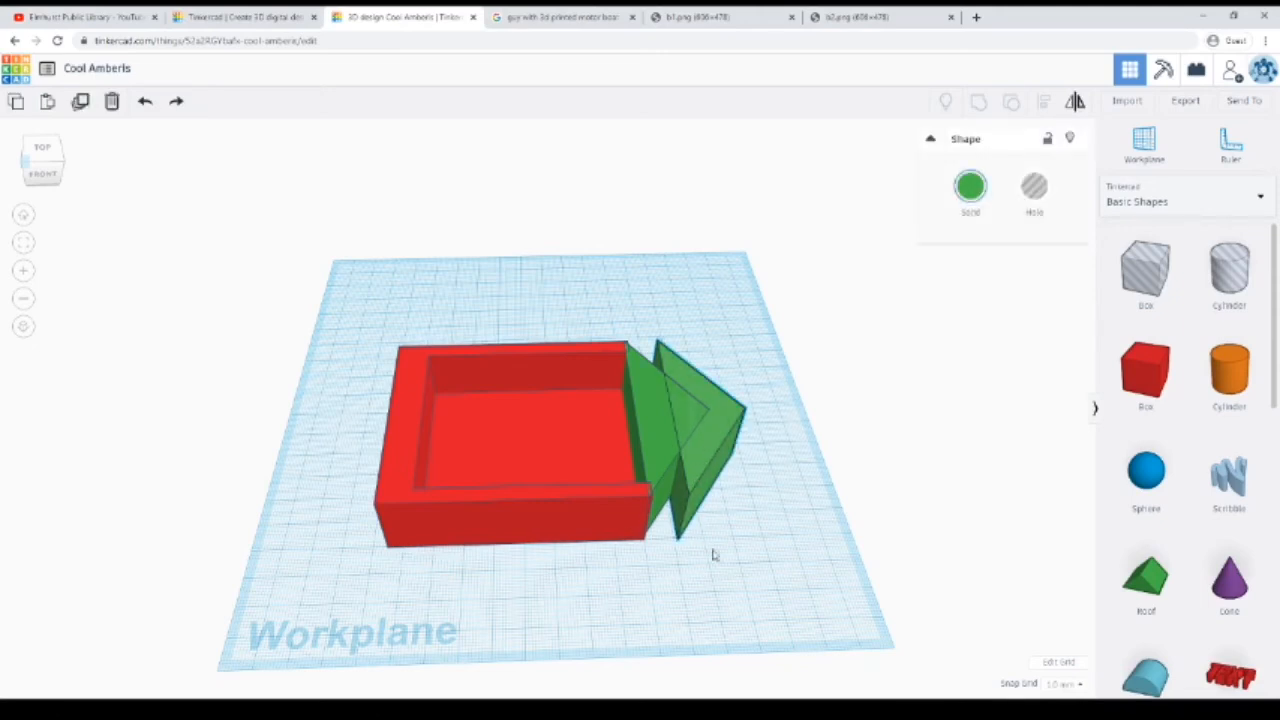
# Resize the copied bow to 55 mm wide and reduce its depth
pyautogui.moveTo(711, 554); pyautogui.dragTo(708, 428, button='right')
pyautogui.moveTo(718, 506)
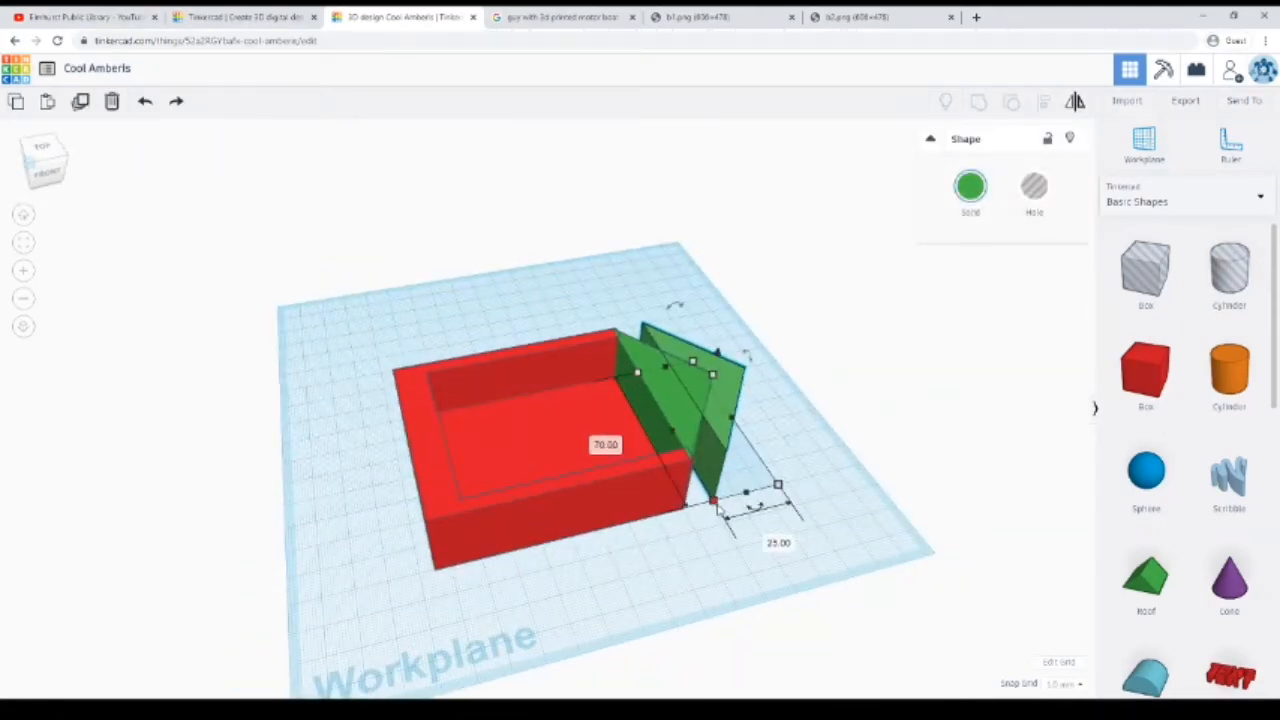
pyautogui.click(605, 447)
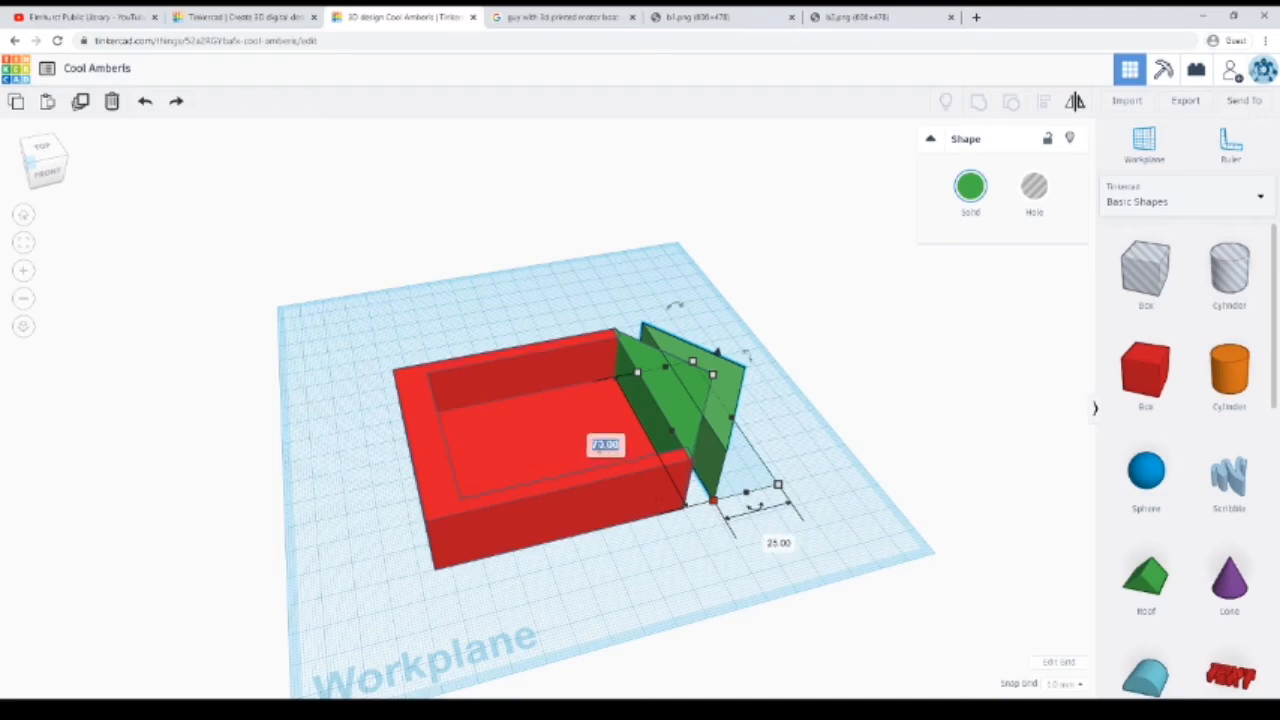
pyautogui.write('55')
pyautogui.press('Return')
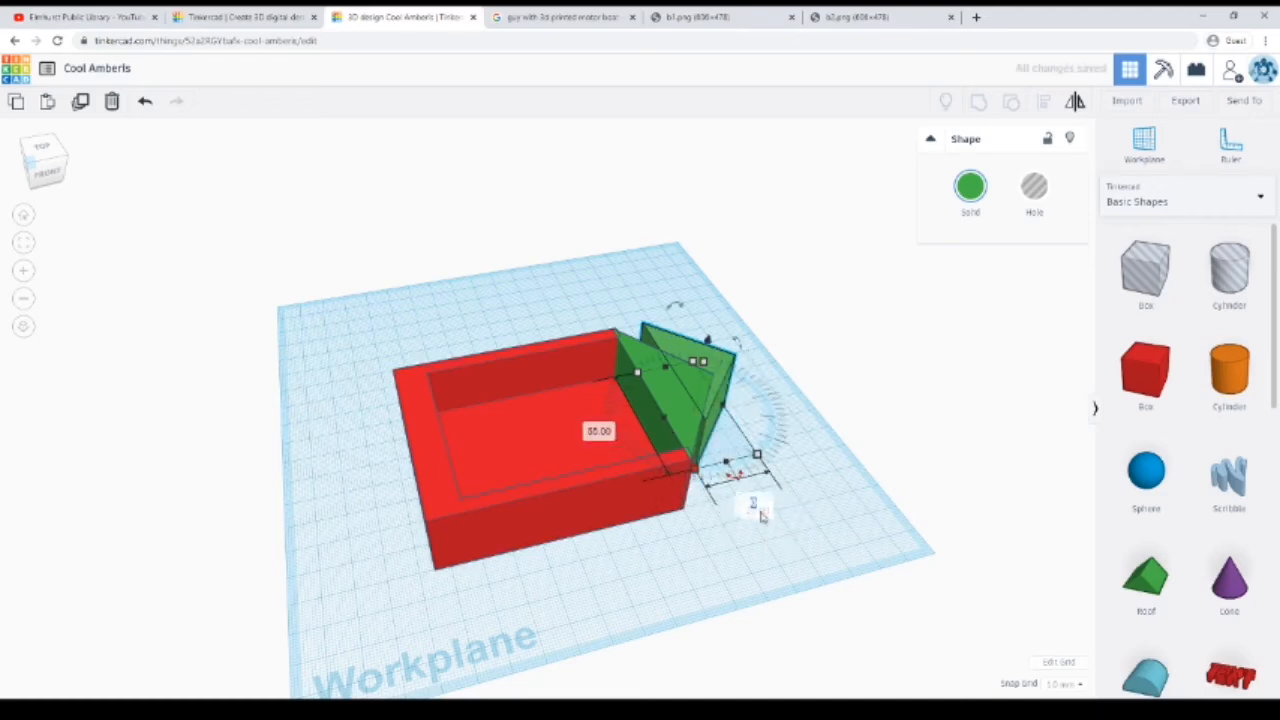
pyautogui.moveTo(765, 528)
pyautogui.press('Return')
# Raise the smaller bow 5 mm above the workplane and turn it into a hole
pyautogui.moveTo(838, 465); pyautogui.dragTo(692, 460, button='right')
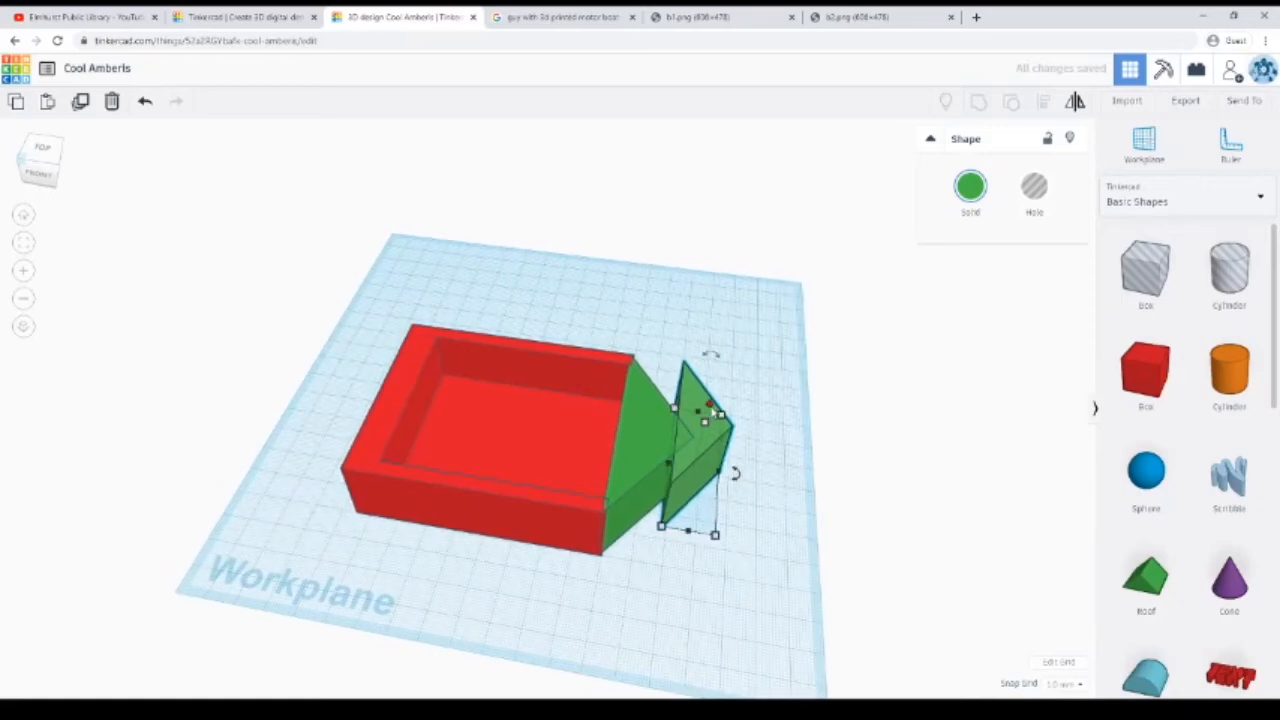
pyautogui.moveTo(712, 410); pyautogui.dragTo(737, 463)
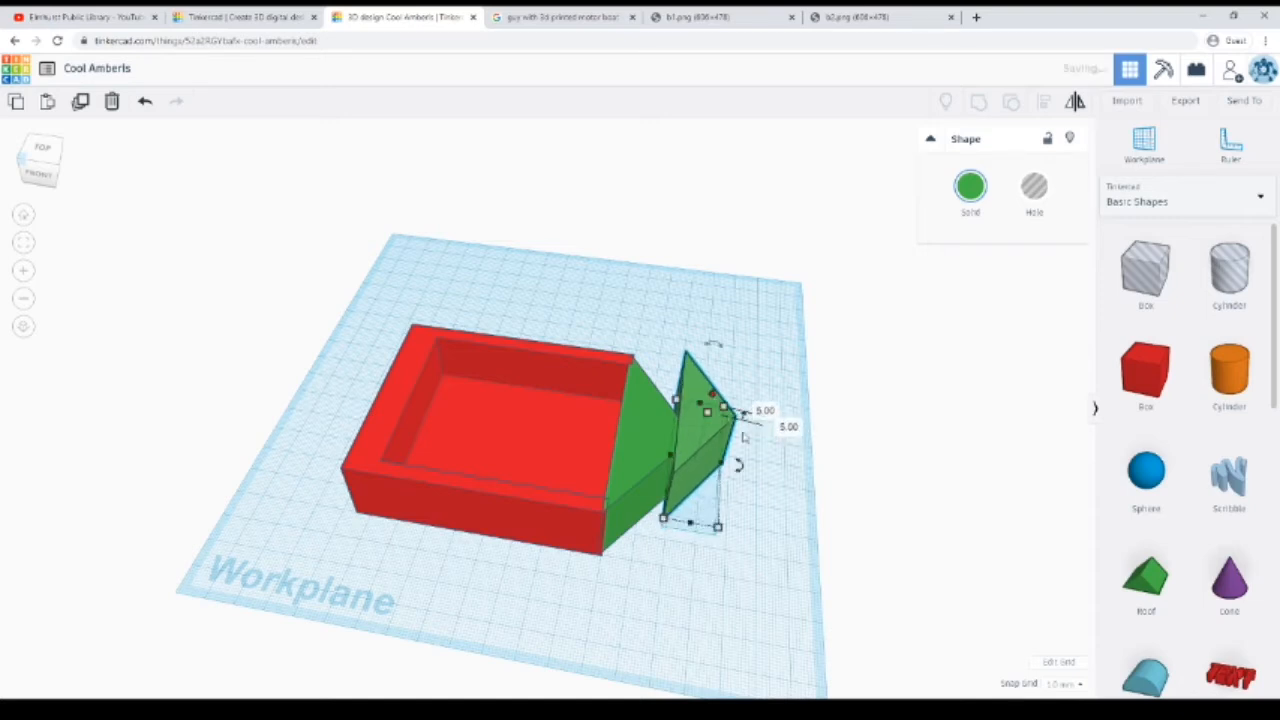
pyautogui.click(750, 462)
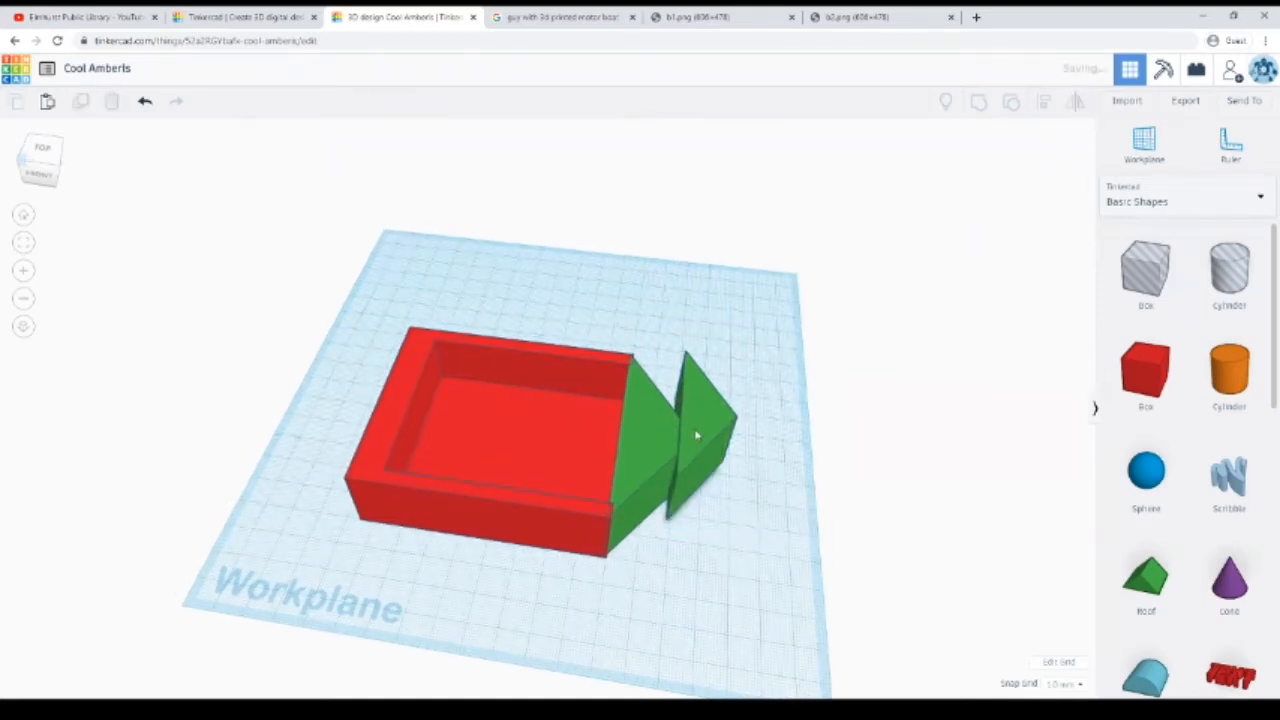
pyautogui.click(697, 434)
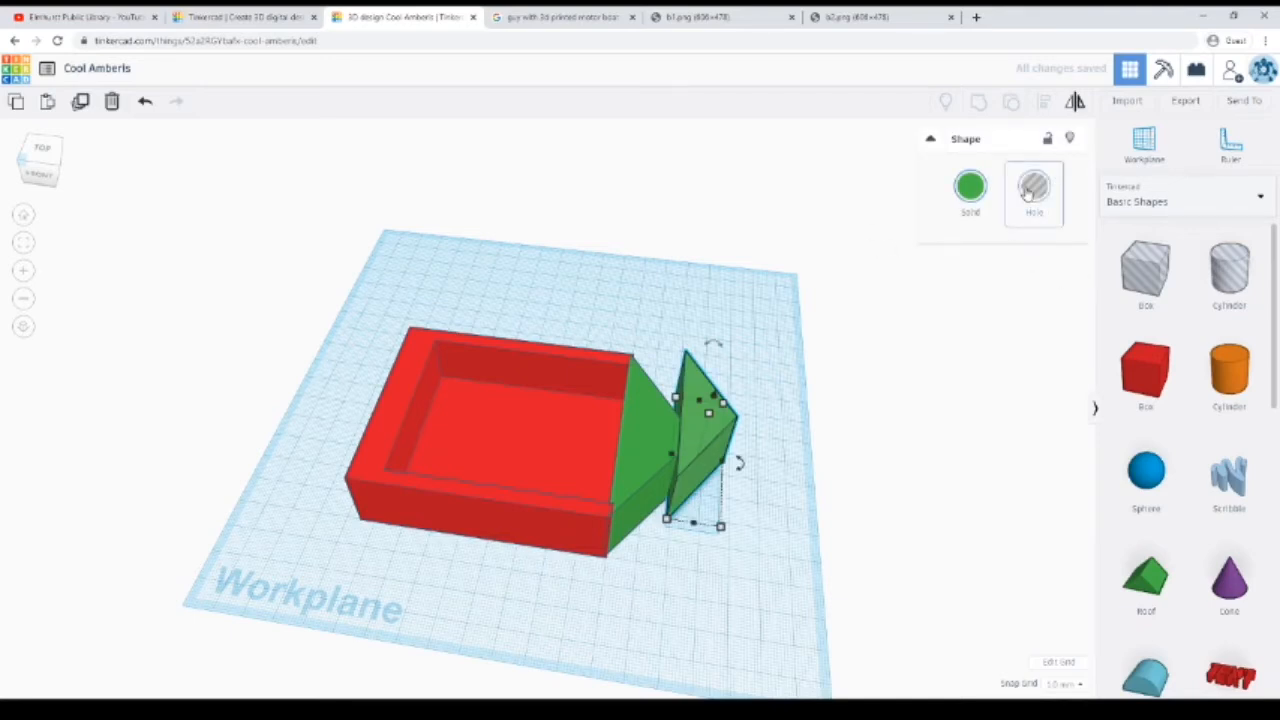
pyautogui.click(1030, 190)
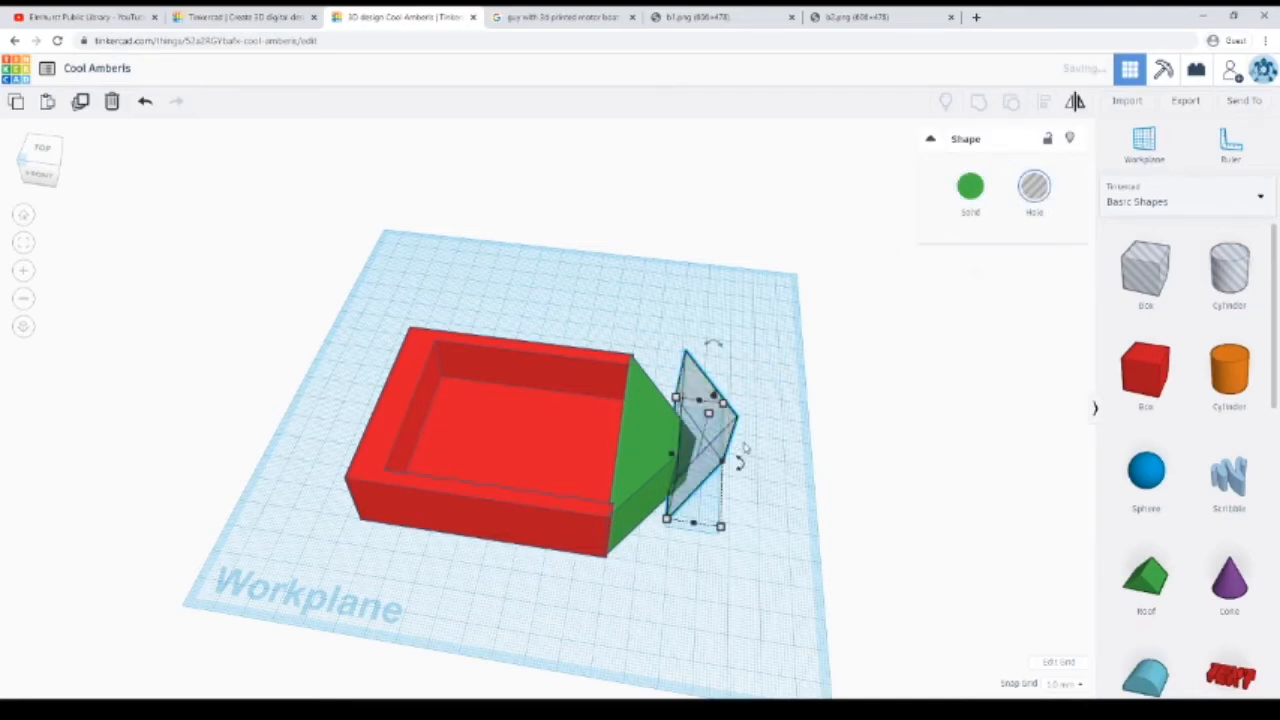
# Move the bow-shaped hole inside the green bow, leaving walls along both slanted sides and overlapping the hull's cavity
pyautogui.moveTo(714, 446)
pyautogui.mouseDown()
pyautogui.moveTo(672, 452)
pyautogui.moveTo(697, 452)
pyautogui.mouseUp()
pyautogui.moveTo(800, 522); pyautogui.dragTo(754, 583, button='right')
pyautogui.click(672, 305)
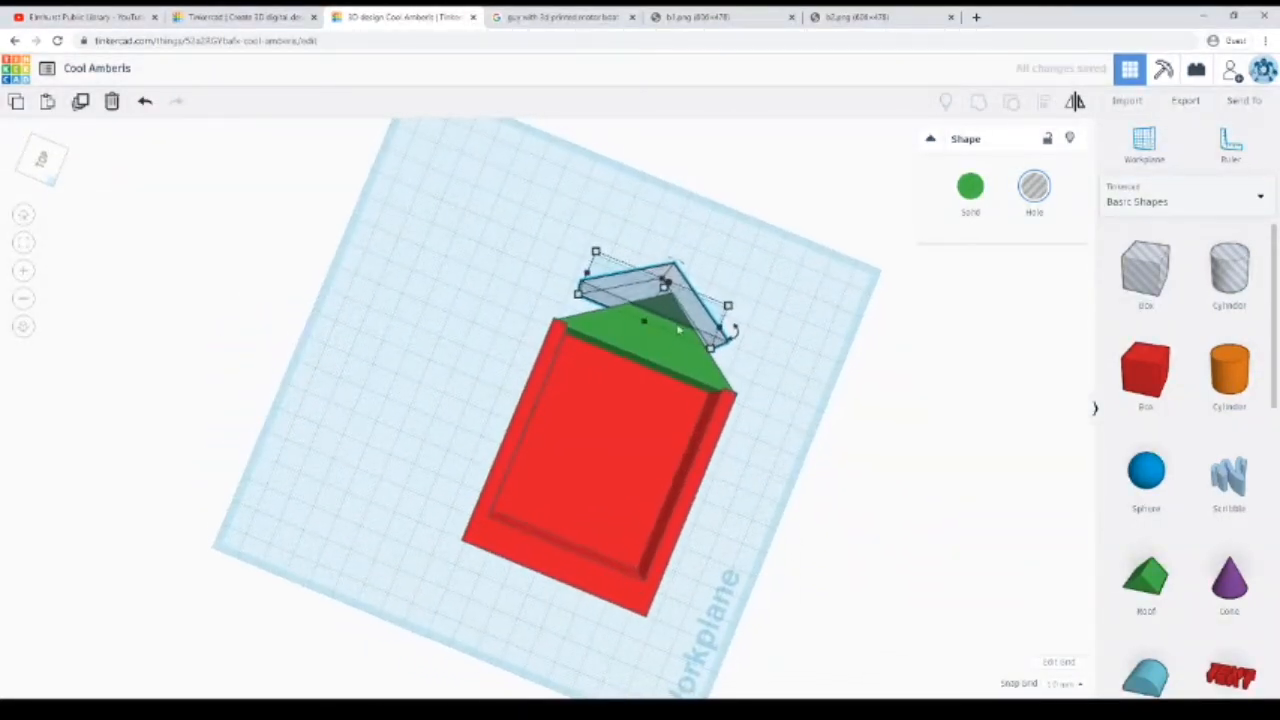
pyautogui.moveTo(672, 305); pyautogui.dragTo(666, 350)
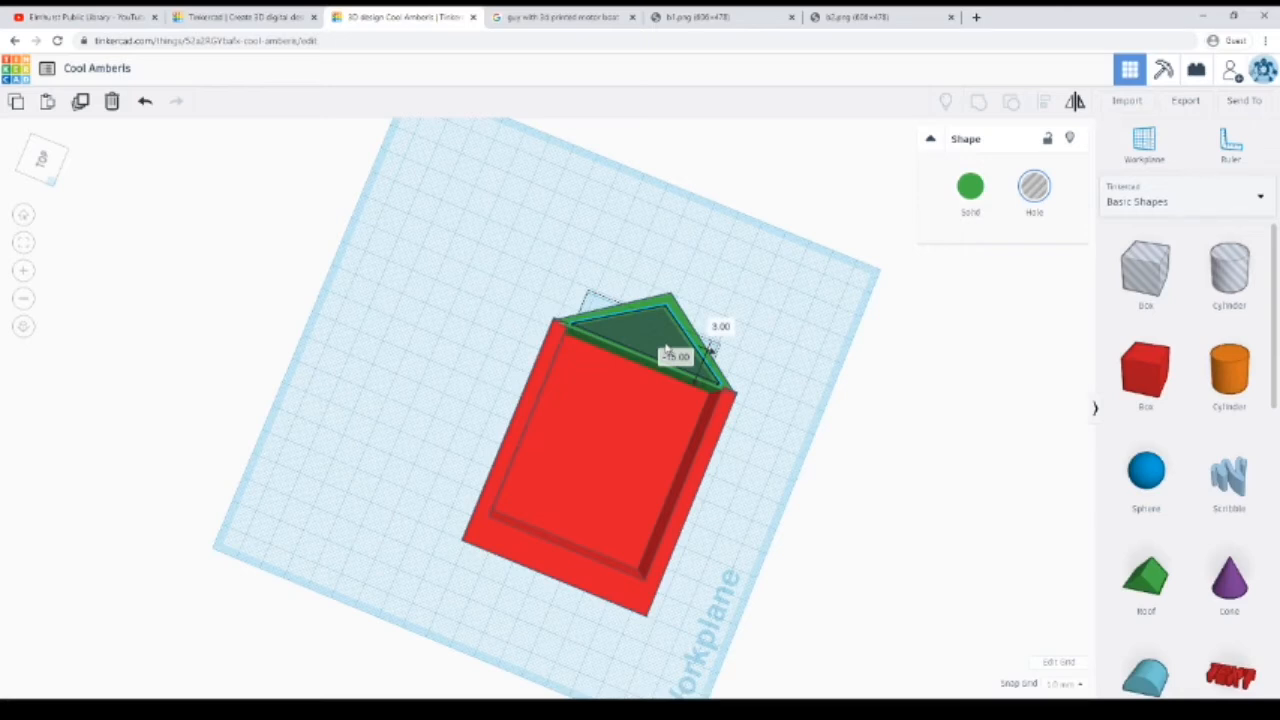
pyautogui.moveTo(666, 348); pyautogui.dragTo(663, 352)
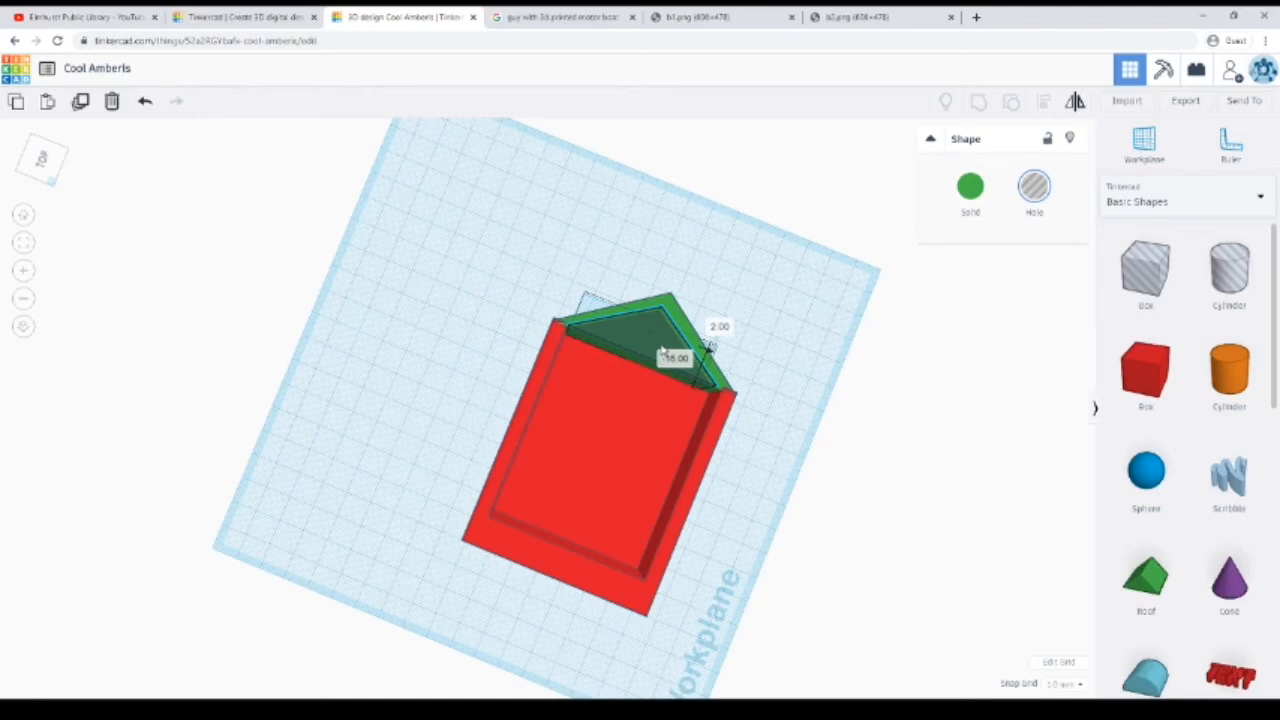
pyautogui.moveTo(661, 351); pyautogui.dragTo(662, 353)
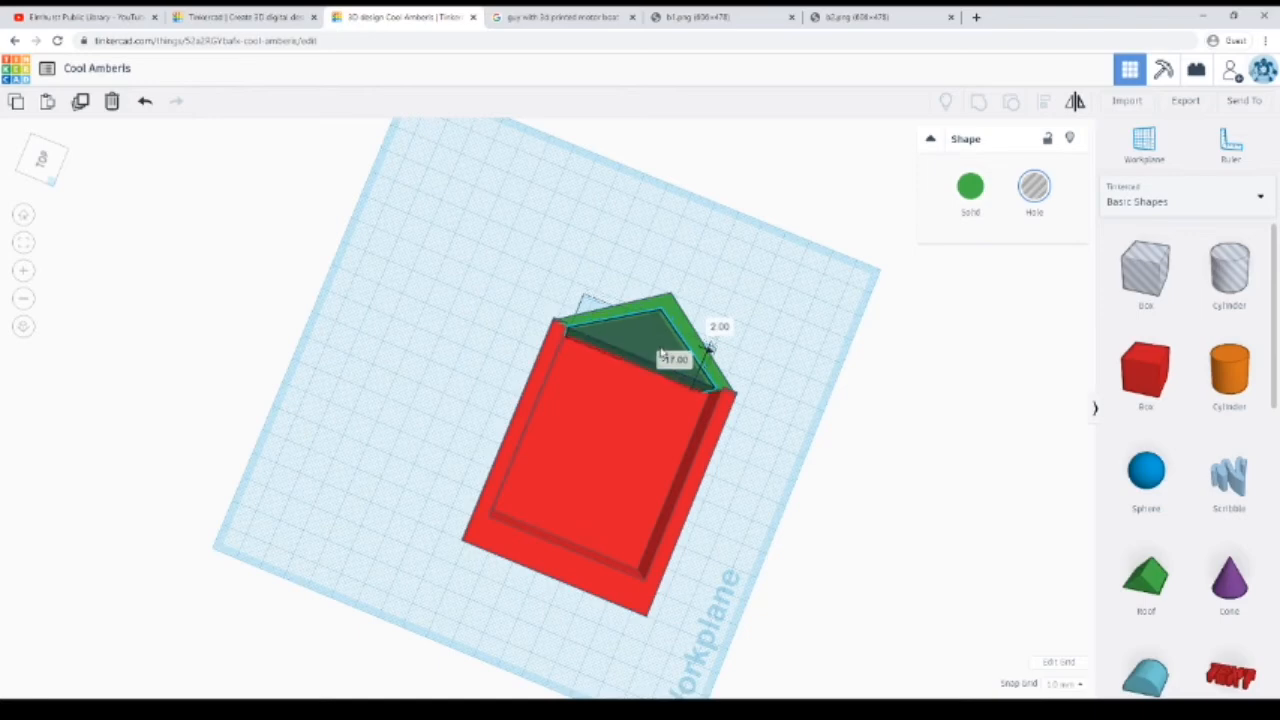
# Shift the bow-shaped hole 2 mm across to centre it, and group it with the green bow to hollow it out
pyautogui.moveTo(806, 340); pyautogui.dragTo(860, 471, button='right')
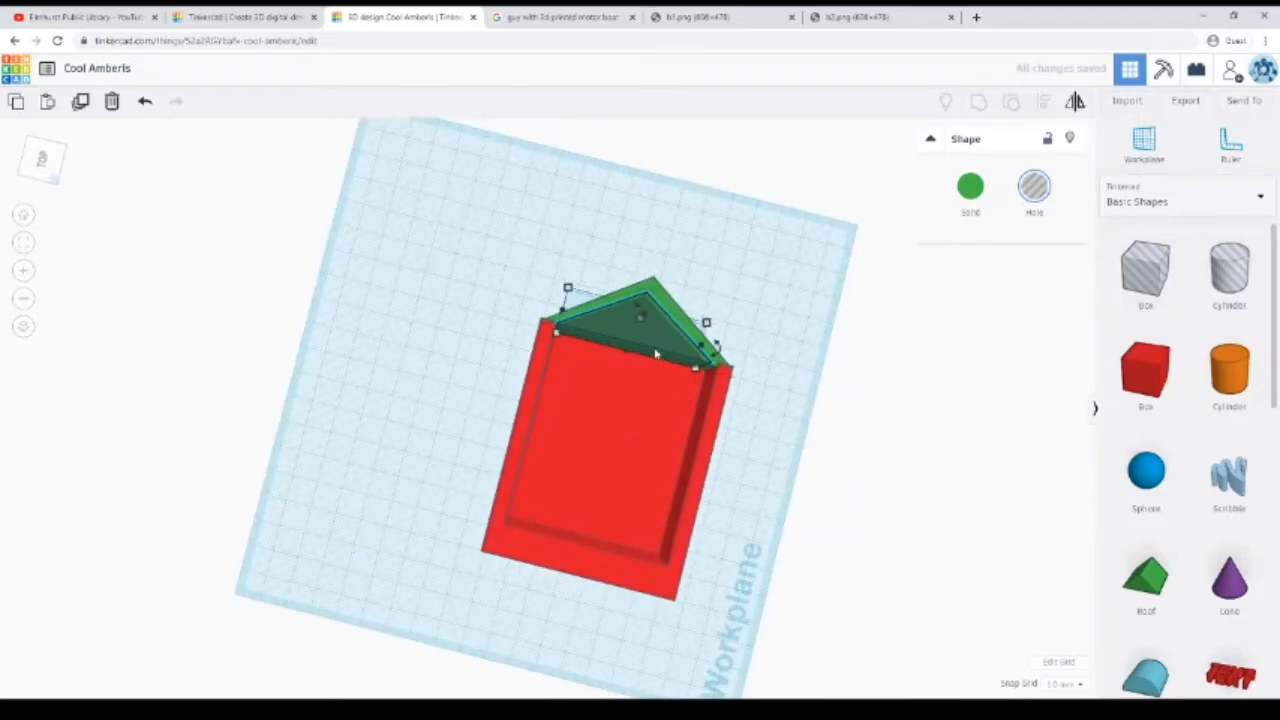
pyautogui.moveTo(656, 353); pyautogui.dragTo(666, 358)
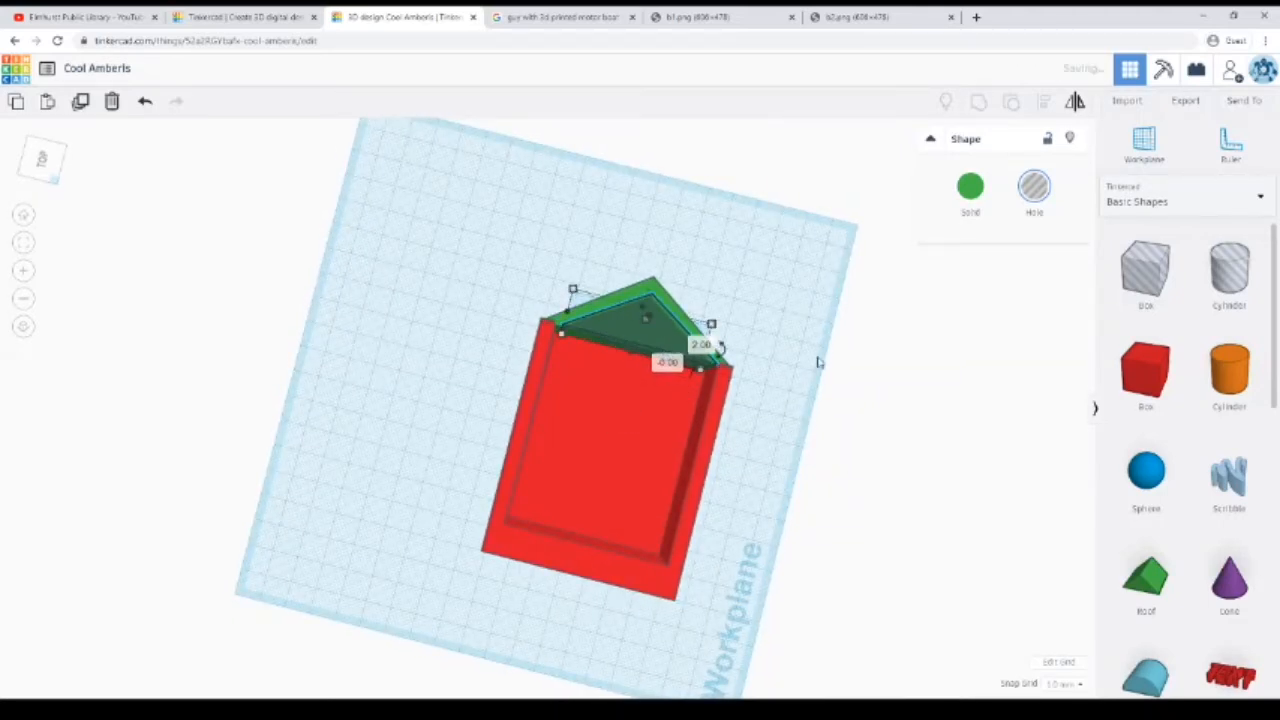
pyautogui.moveTo(817, 360); pyautogui.dragTo(493, 283, button='right')
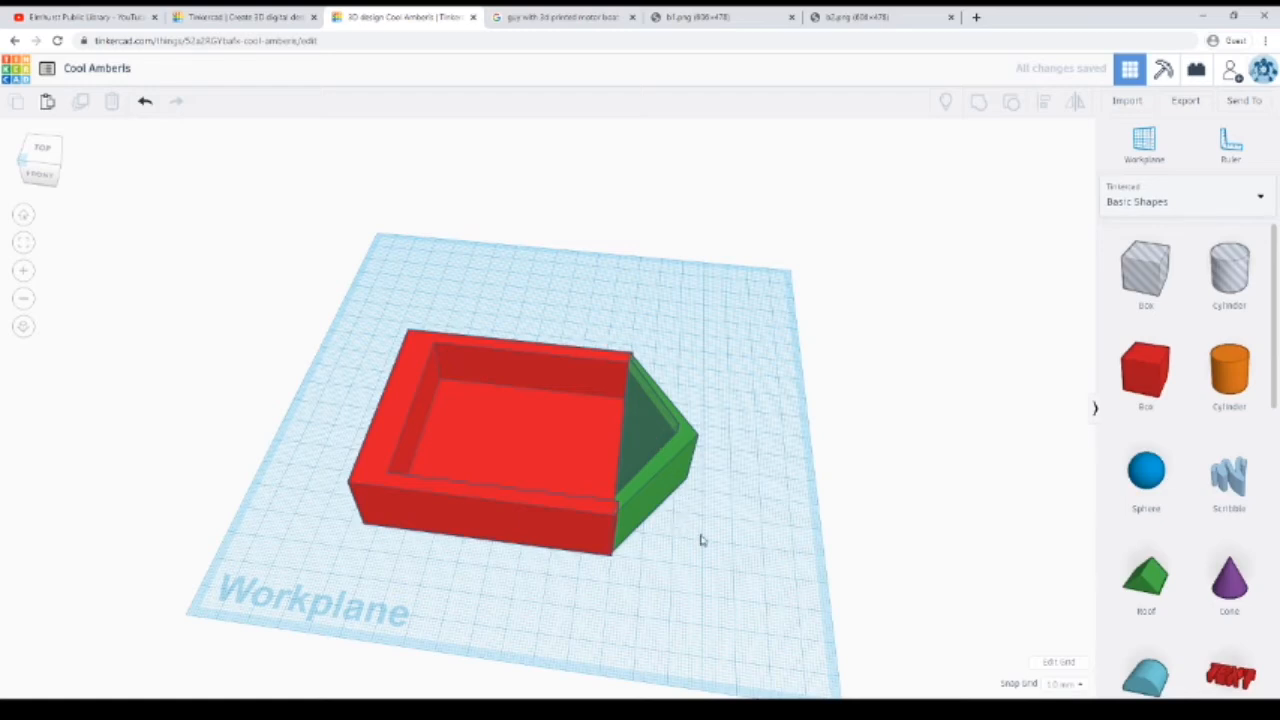
pyautogui.moveTo(701, 532); pyautogui.dragTo(645, 378)
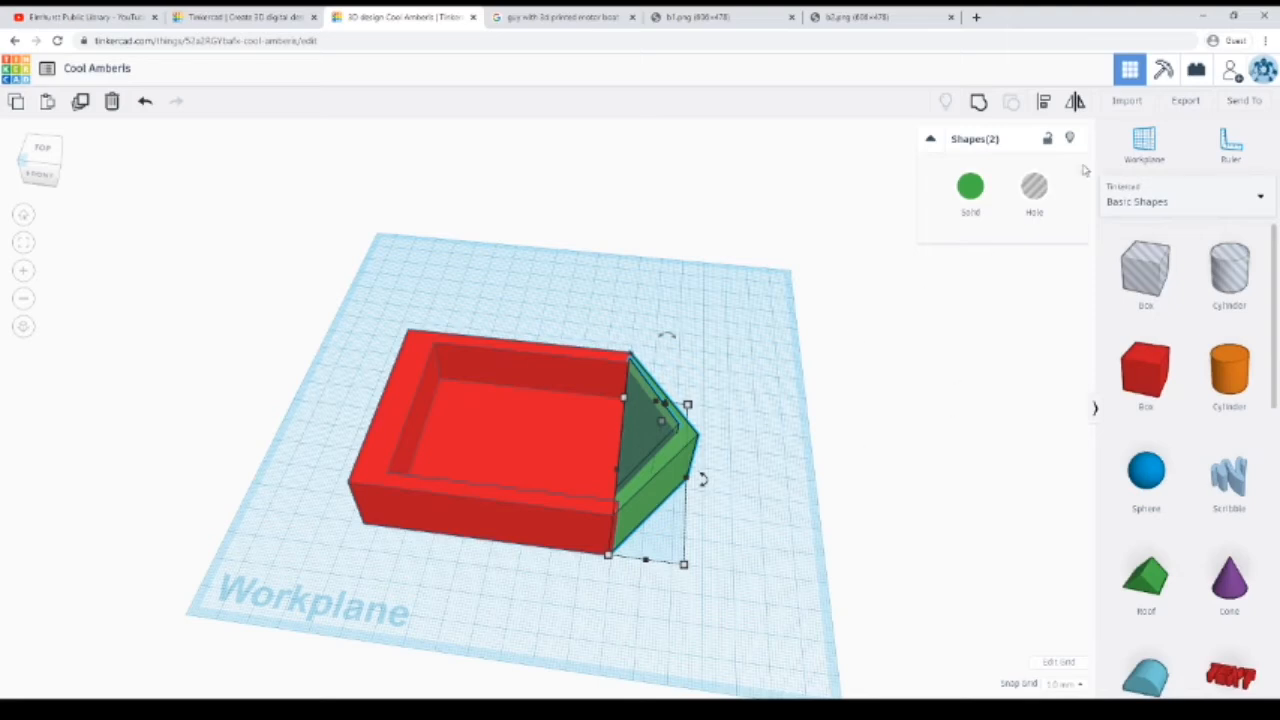
pyautogui.click(978, 103)
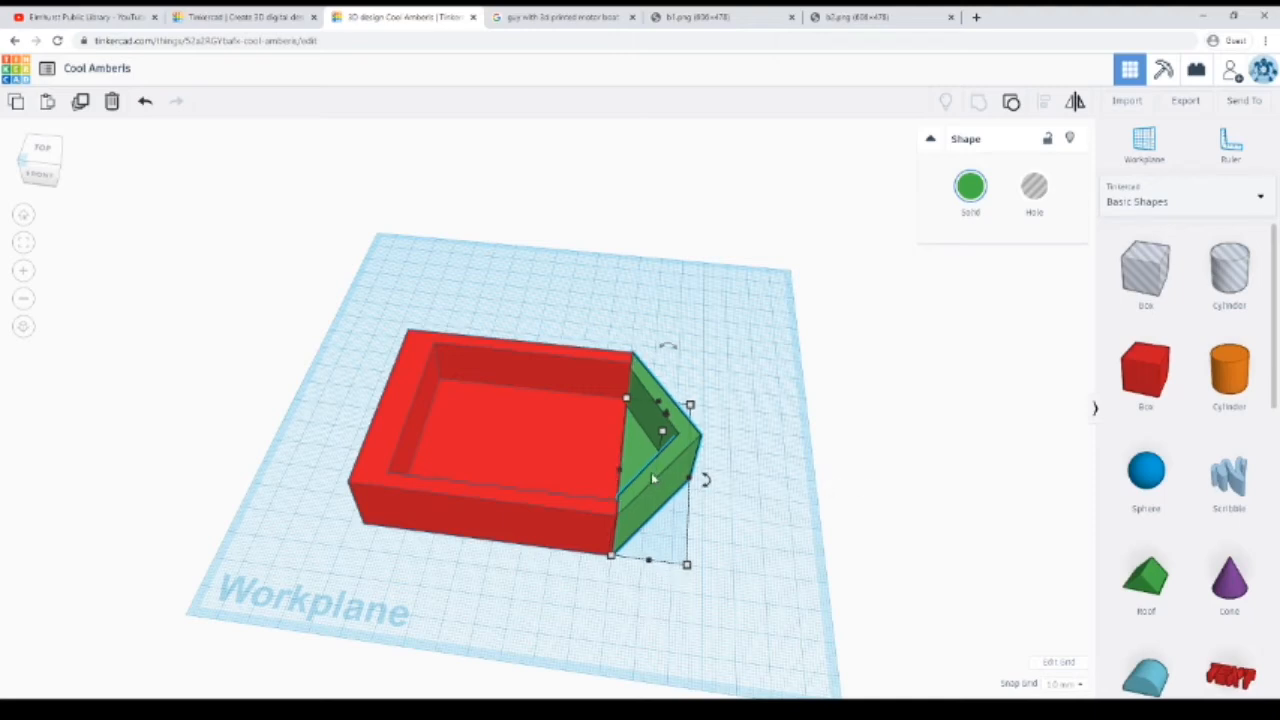
pyautogui.click(647, 532)
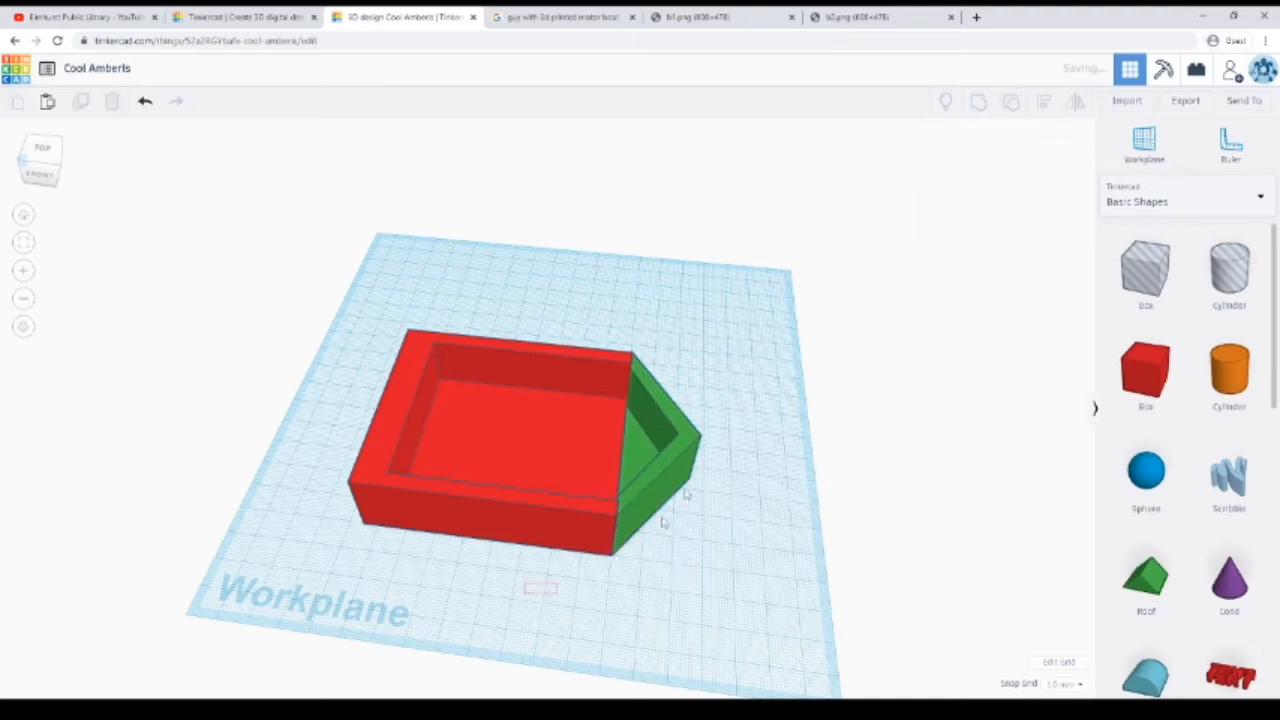
# Group the red box hull and the hollowed green bow into one boat body
pyautogui.moveTo(525, 594); pyautogui.dragTo(841, 265)
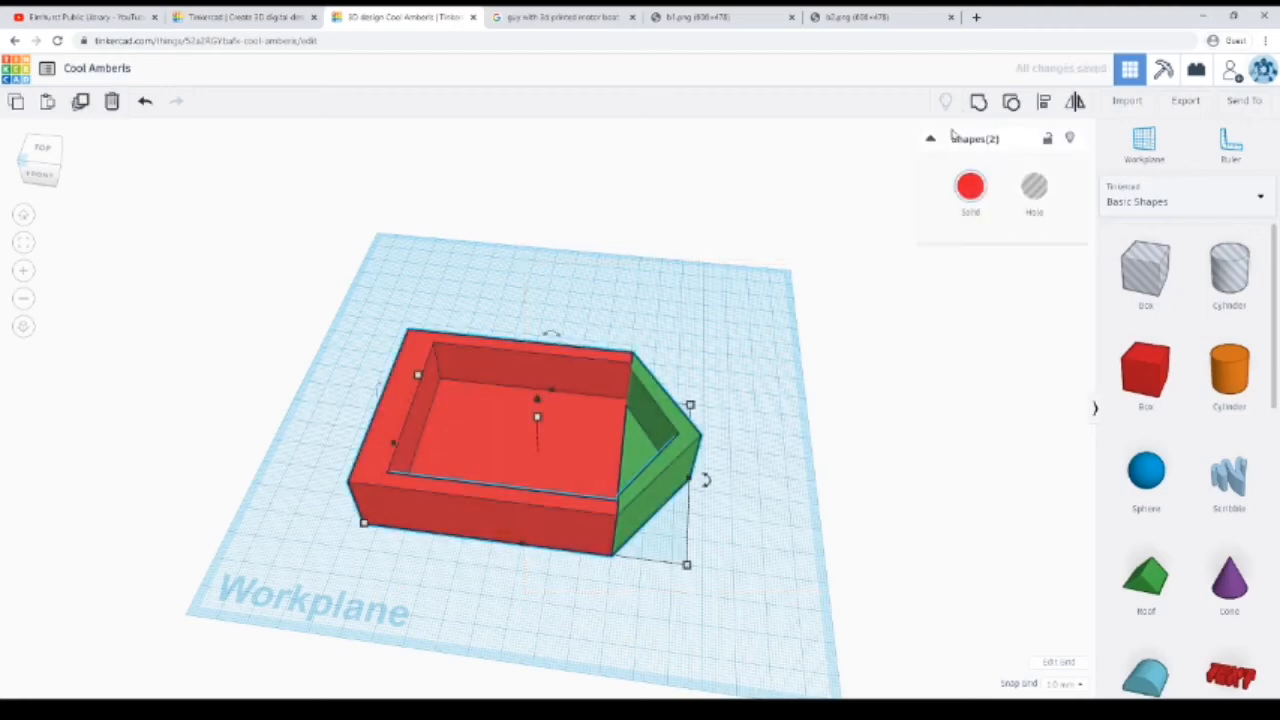
pyautogui.click(978, 101)
pyautogui.click(770, 285)
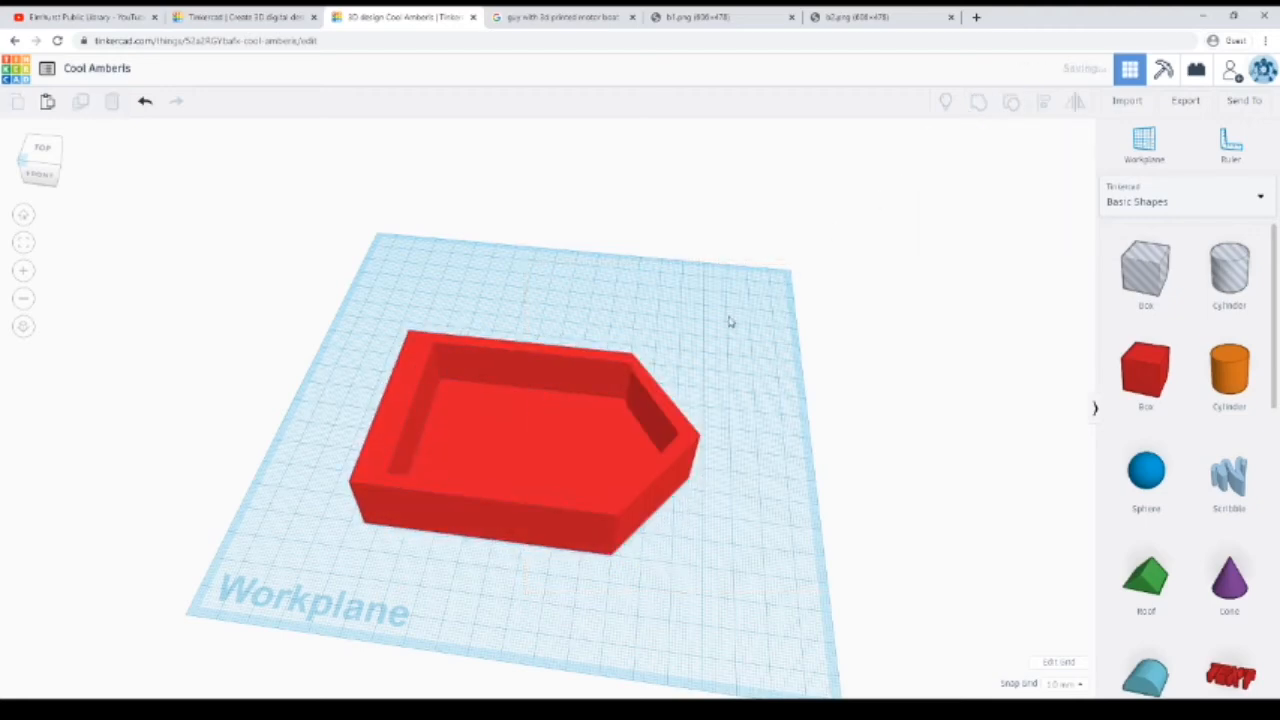
# Undo the last change and select the finished example boat beyond the workplane to examine its mast and sail
pyautogui.moveTo(726, 320); pyautogui.dragTo(374, 677, button='right')
pyautogui.hotkey('ctrl', 'z')
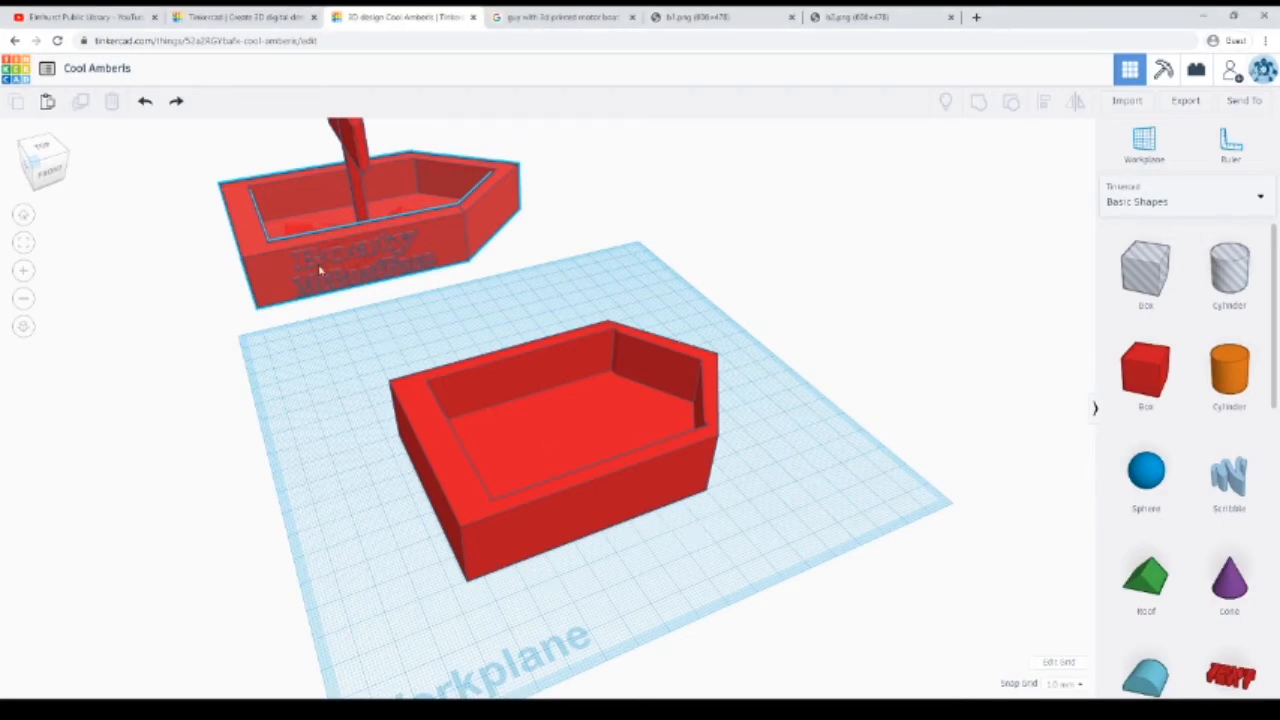
pyautogui.click(367, 160)
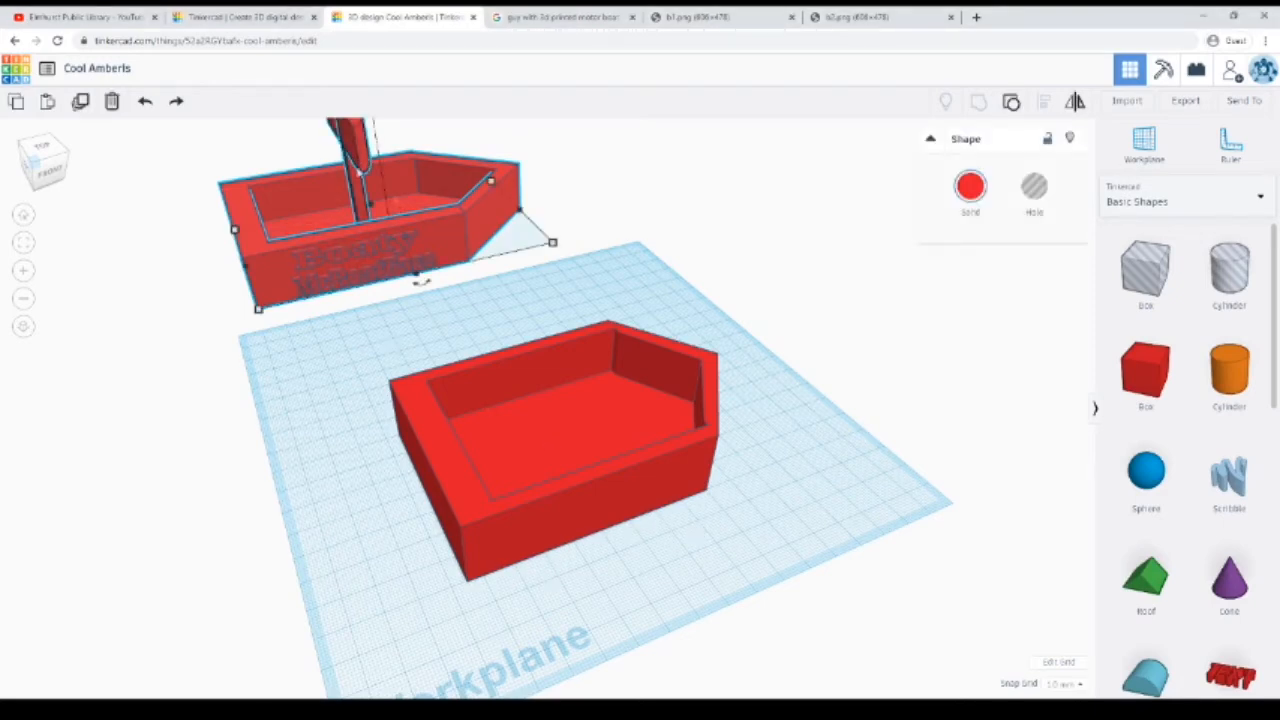
pyautogui.moveTo(826, 401); pyautogui.dragTo(1207, 412, button='right')
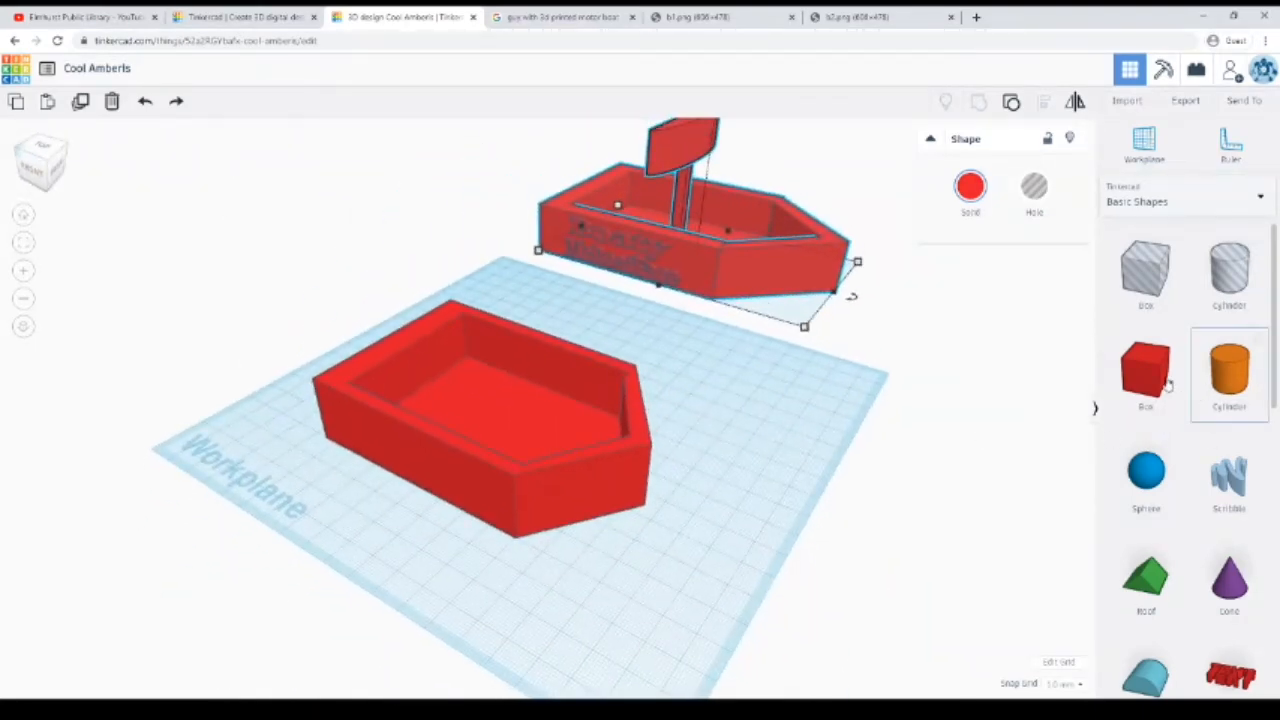
# Add a solid box in front of the hull's bow and set its base to 3 by 3 mm for the mast
pyautogui.moveTo(1160, 383); pyautogui.dragTo(711, 457)
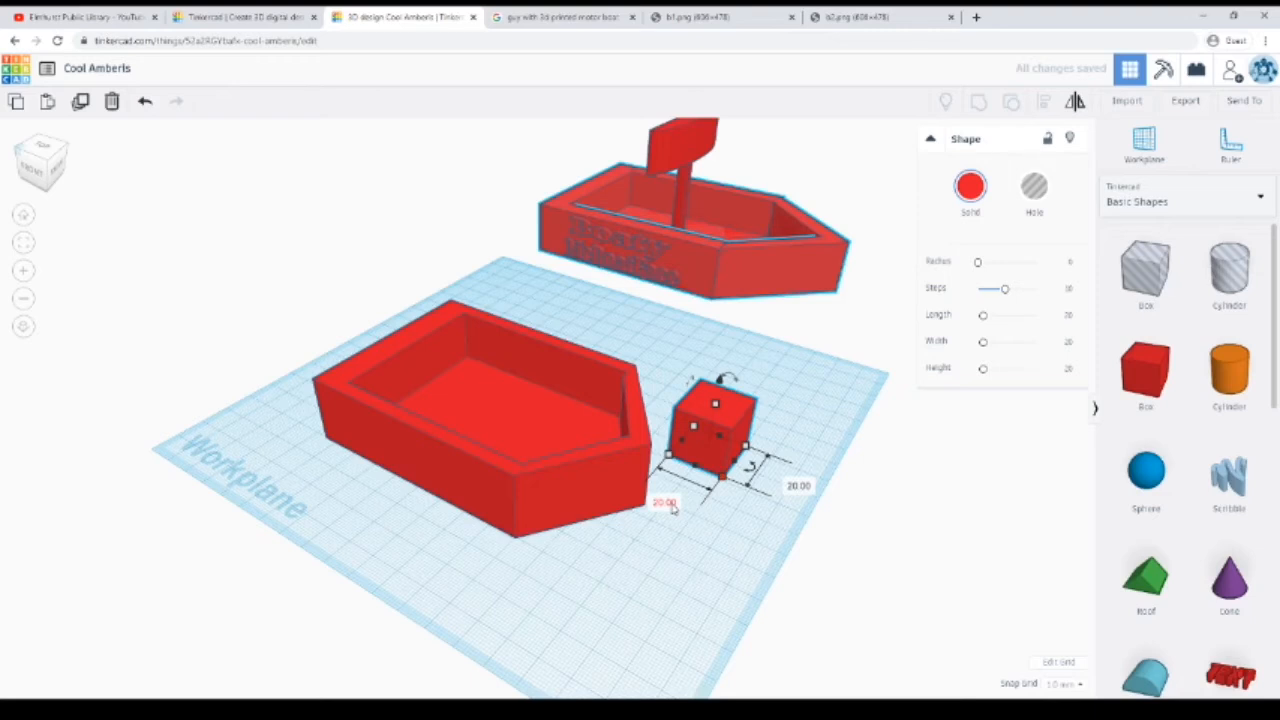
pyautogui.click(665, 502)
pyautogui.write('3')
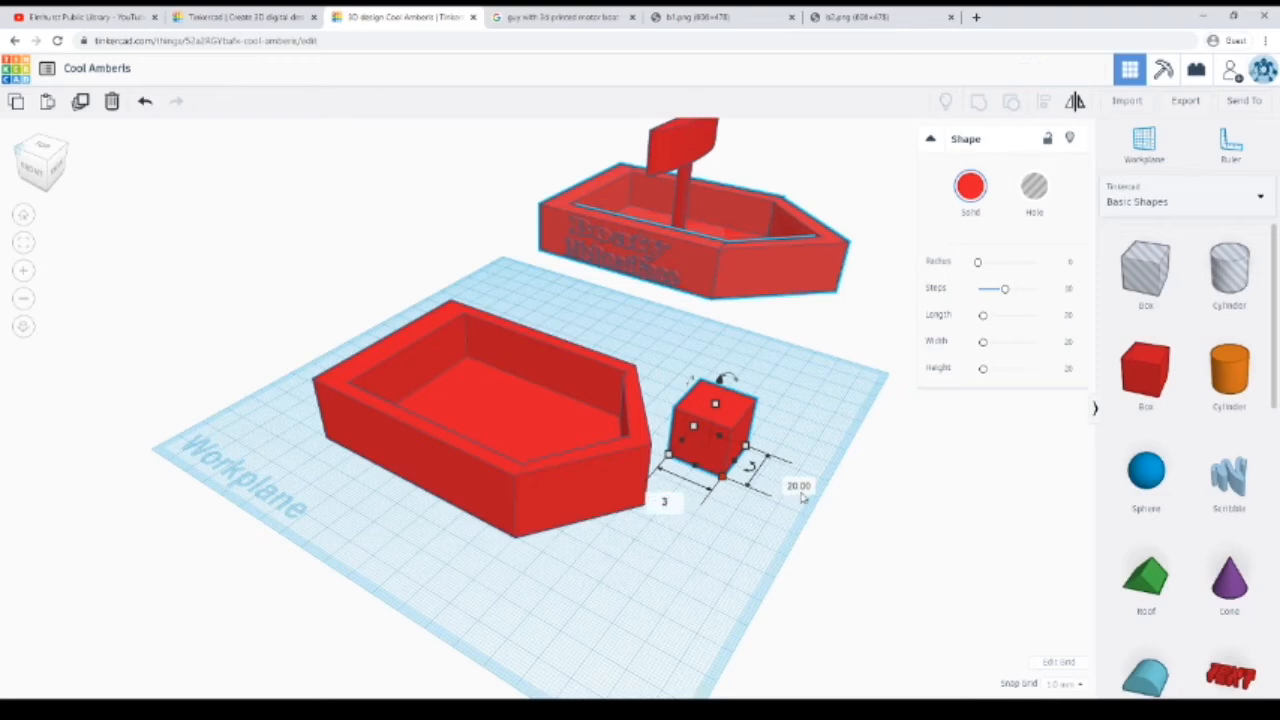
pyautogui.press('Tab')
pyautogui.write('3')
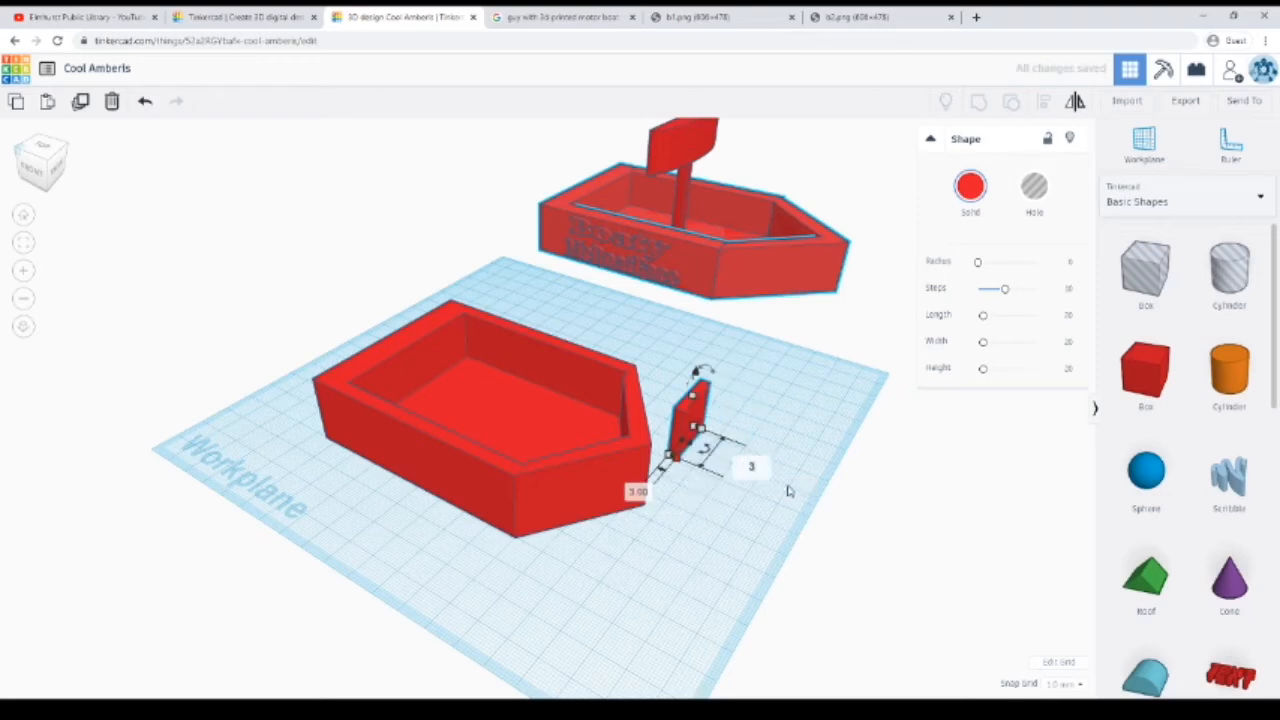
pyautogui.press('Return')
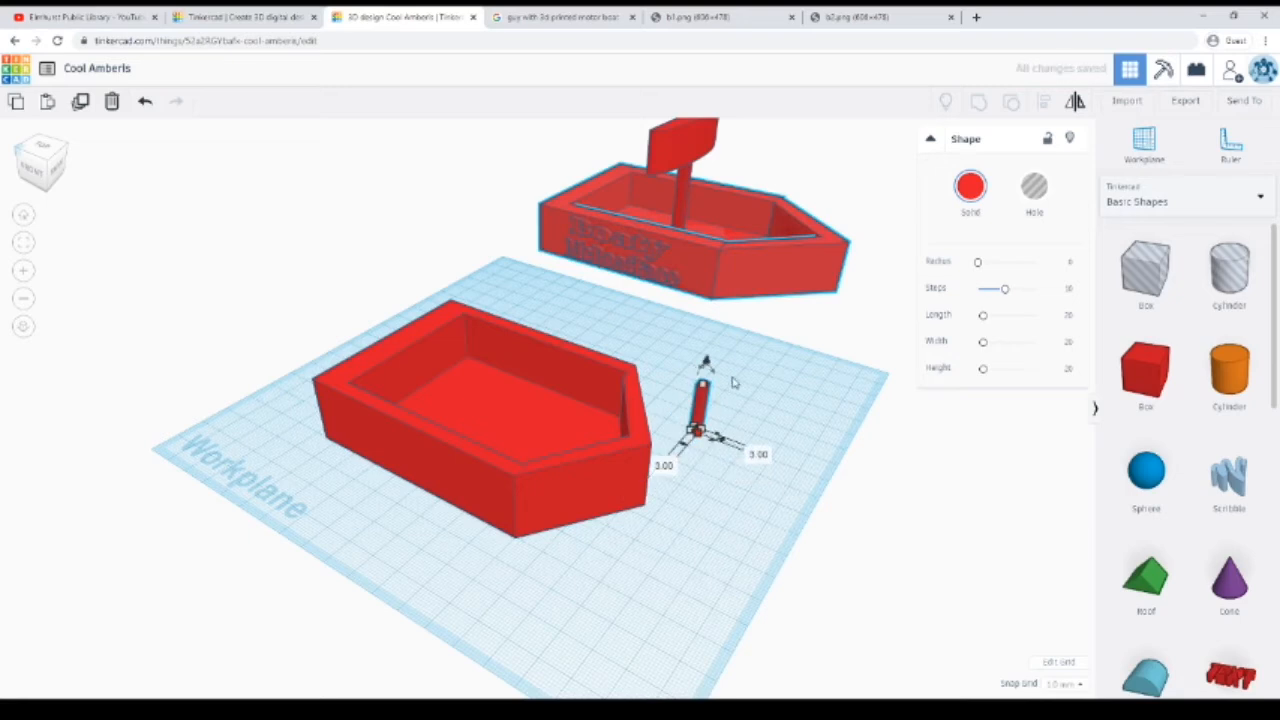
# Make the mast post 60 mm tall and place it on the workplane beside the bow
pyautogui.moveTo(700, 413); pyautogui.dragTo(646, 406)
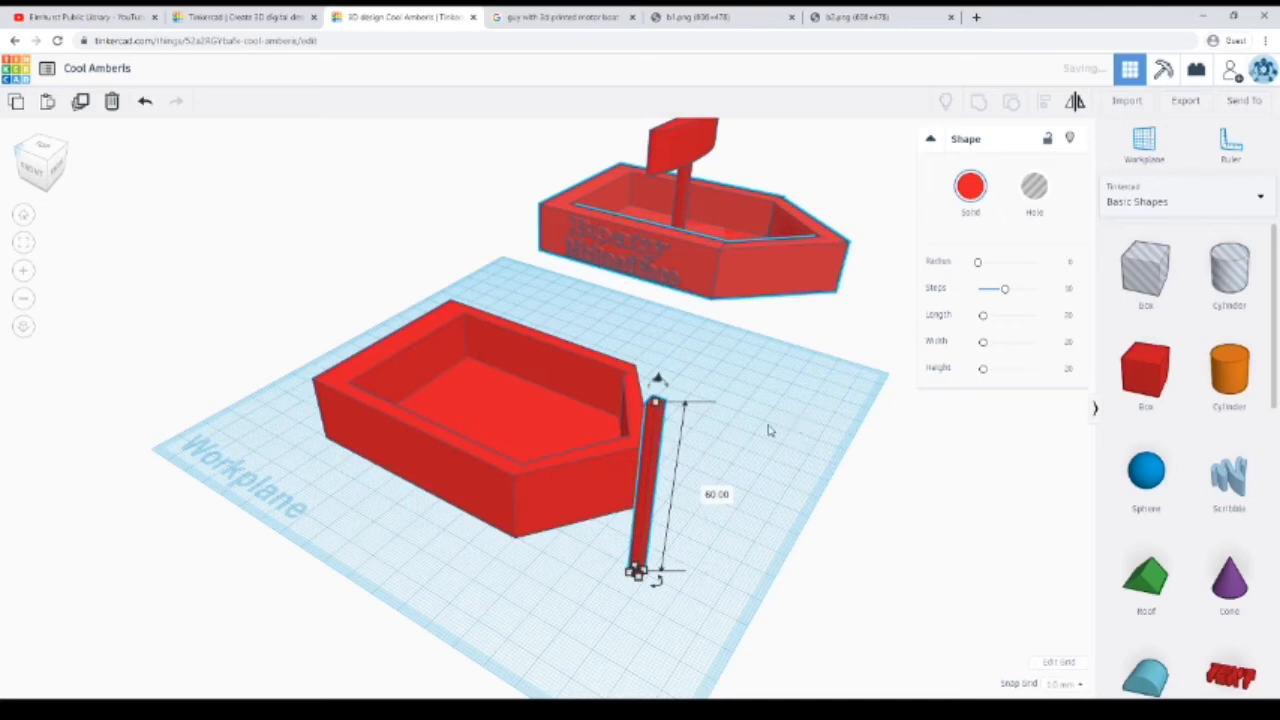
pyautogui.moveTo(657, 371); pyautogui.dragTo(586, 536, button='right')
pyautogui.moveTo(586, 535); pyautogui.dragTo(684, 428)
pyautogui.click(779, 460)
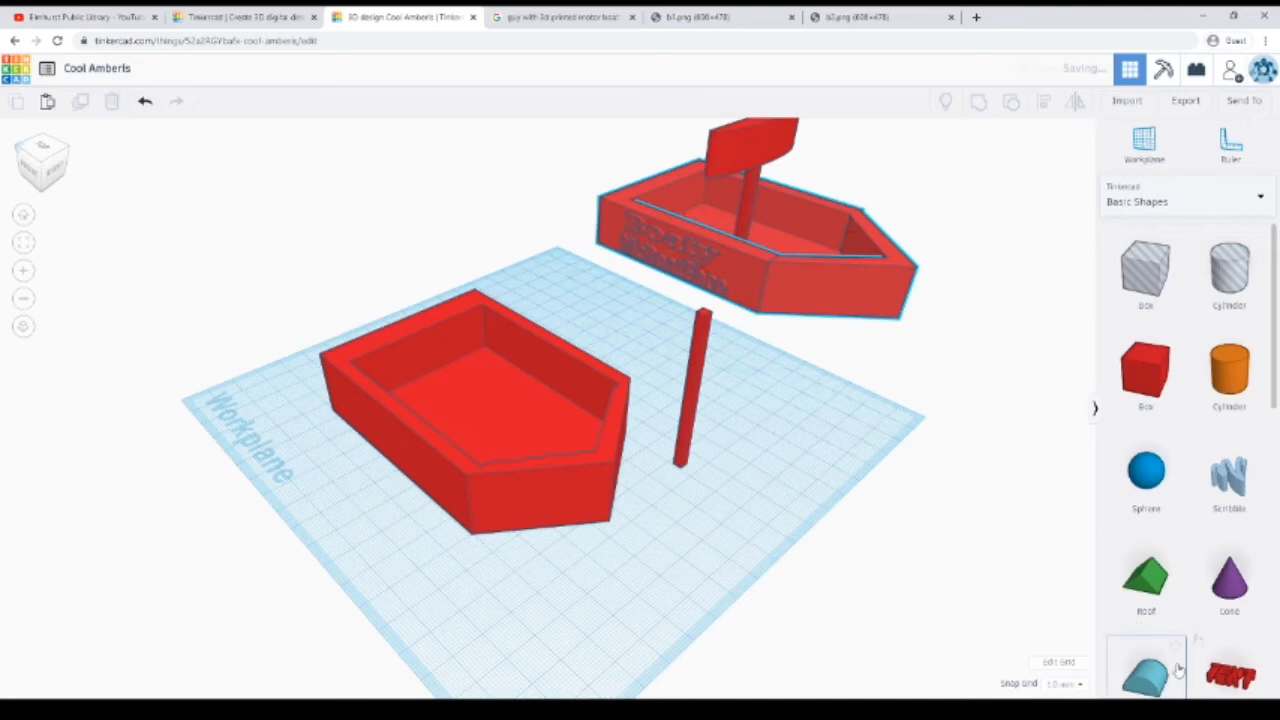
# Add a round roof shape near the mast and rotate it 90 degrees so its flat face stands upright
pyautogui.scroll(-2, 1200, 600)
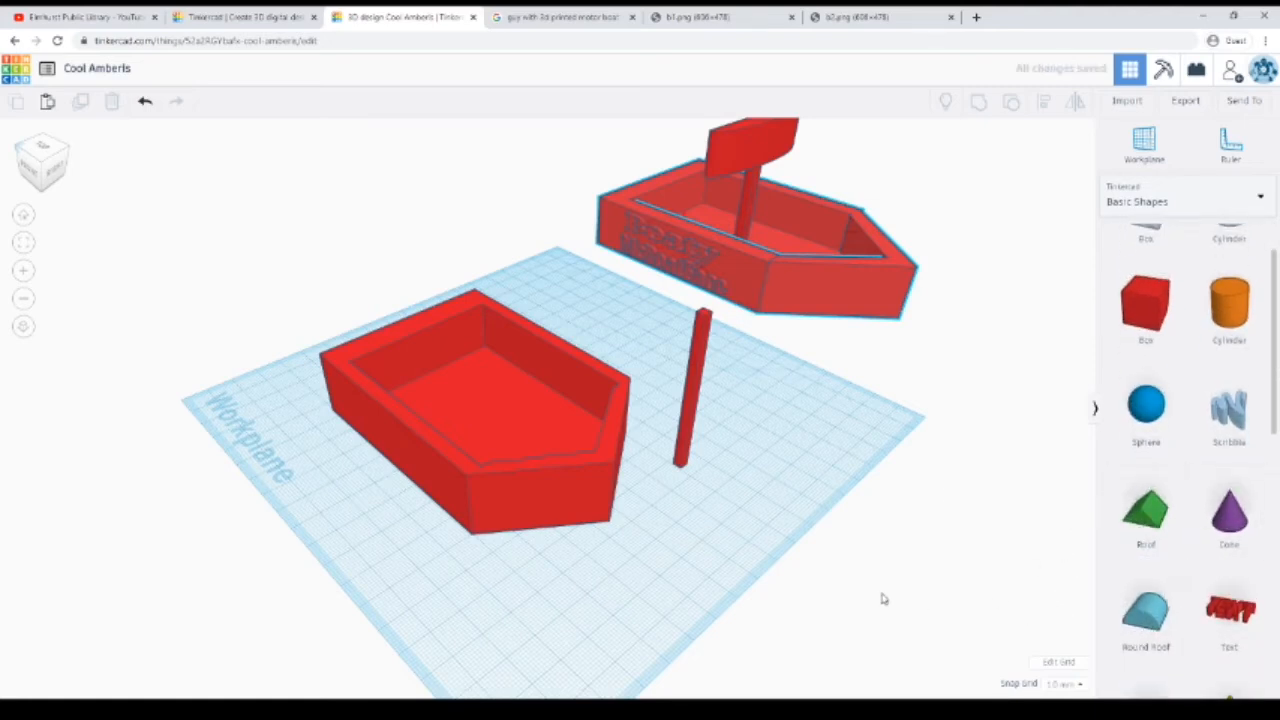
pyautogui.moveTo(1146, 612); pyautogui.dragTo(690, 545)
pyautogui.moveTo(836, 592); pyautogui.dragTo(958, 582, button='right')
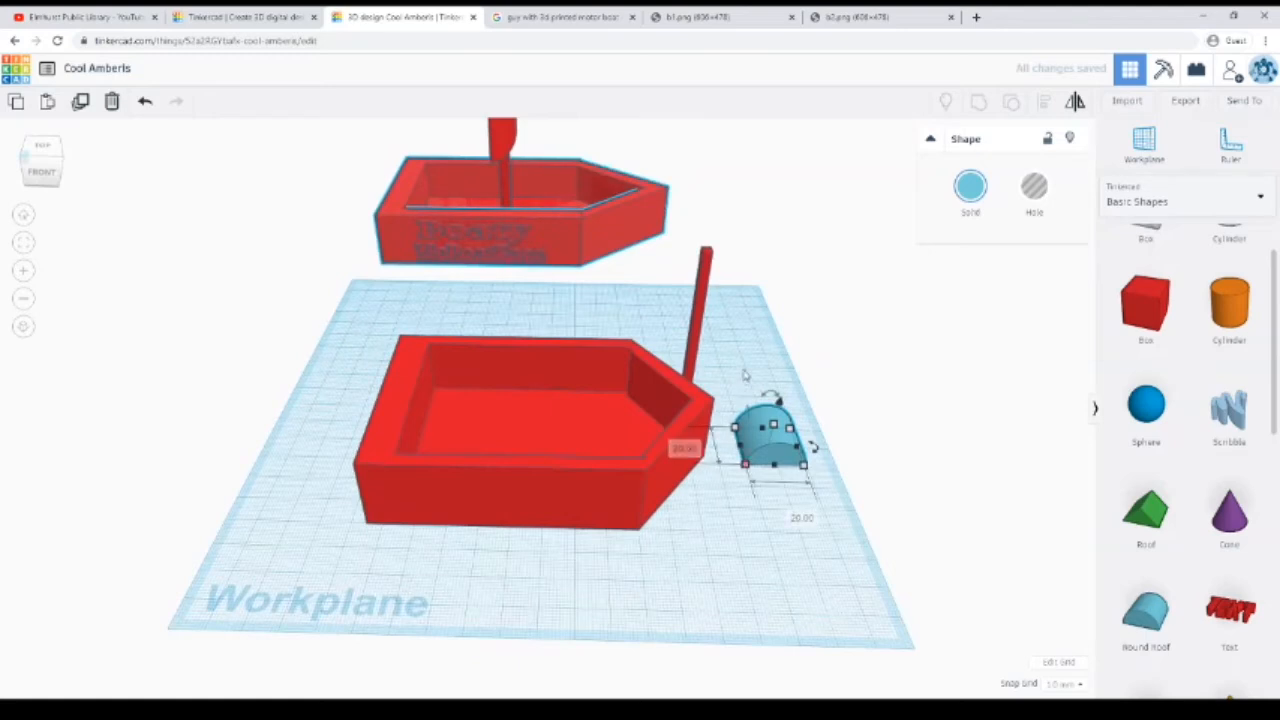
pyautogui.moveTo(770, 398); pyautogui.dragTo(826, 439)
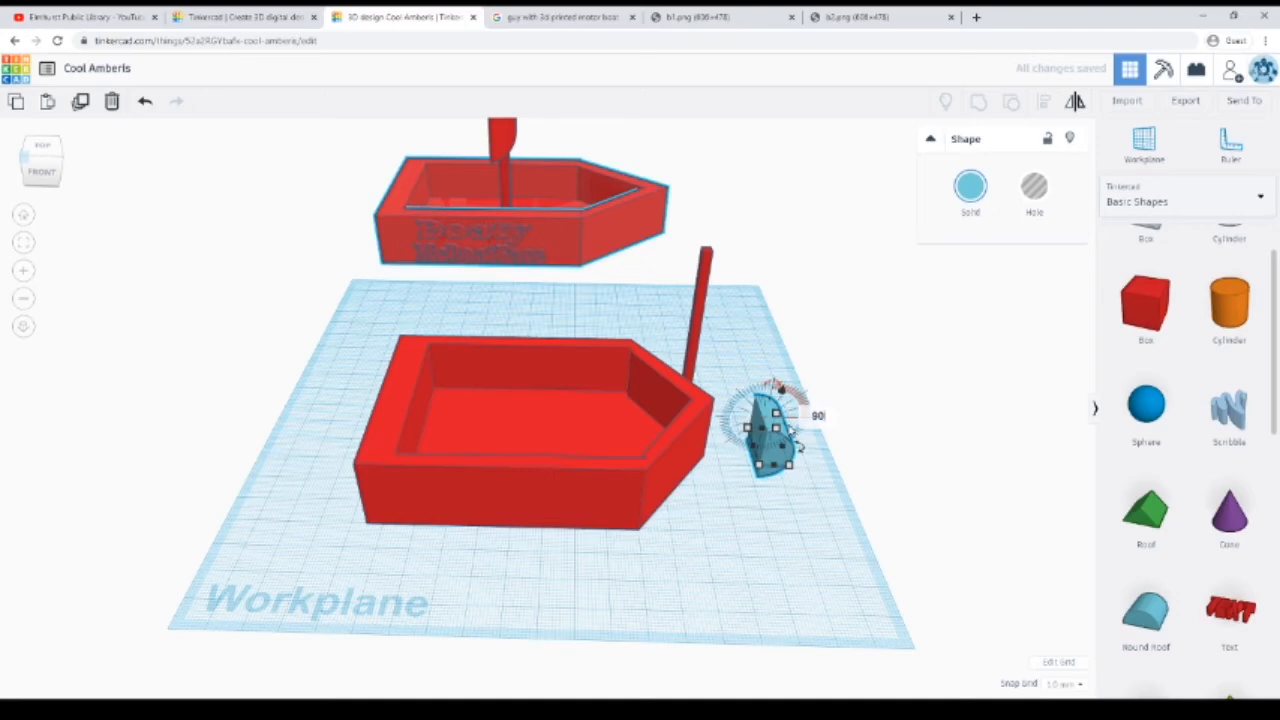
pyautogui.press('Return')
pyautogui.click(894, 349)
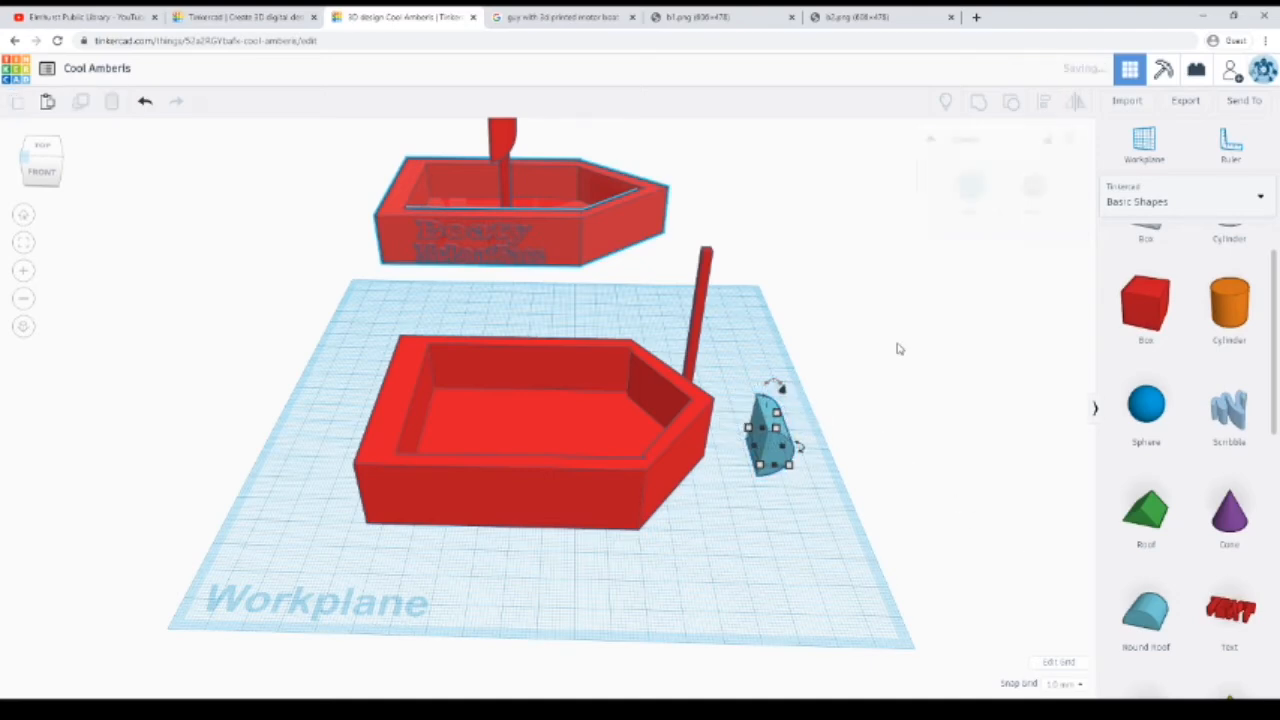
# Resize the round roof sail to 25 mm long and 5 mm thick, and move it next to the mast
pyautogui.moveTo(894, 349); pyautogui.dragTo(650, 398, button='right')
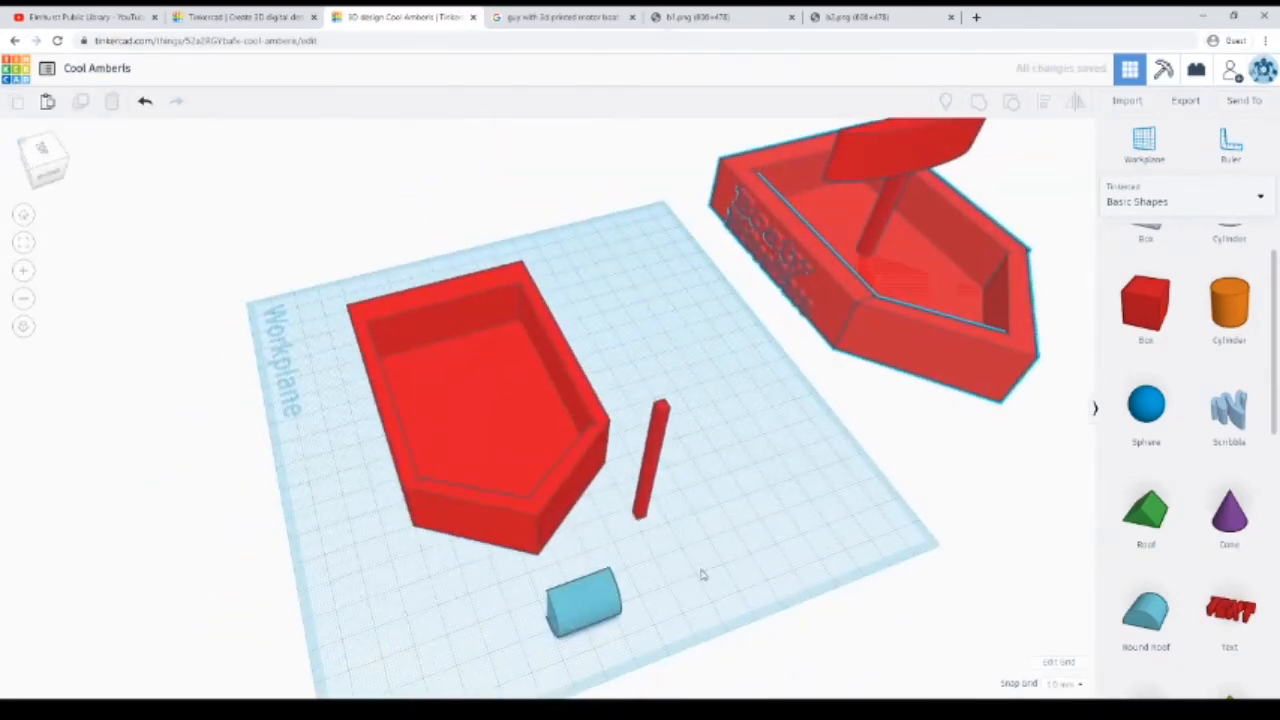
pyautogui.moveTo(703, 572); pyautogui.dragTo(598, 562, button='right')
pyautogui.click(640, 535)
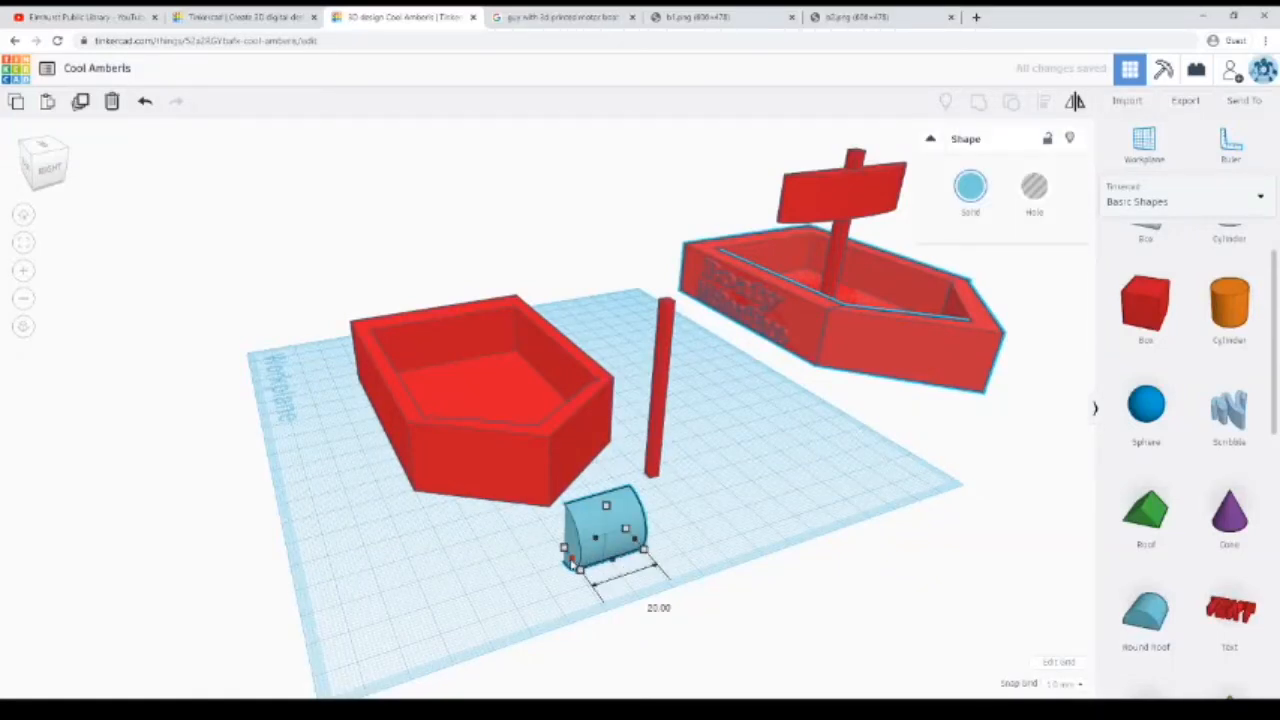
pyautogui.moveTo(576, 566); pyautogui.dragTo(508, 566)
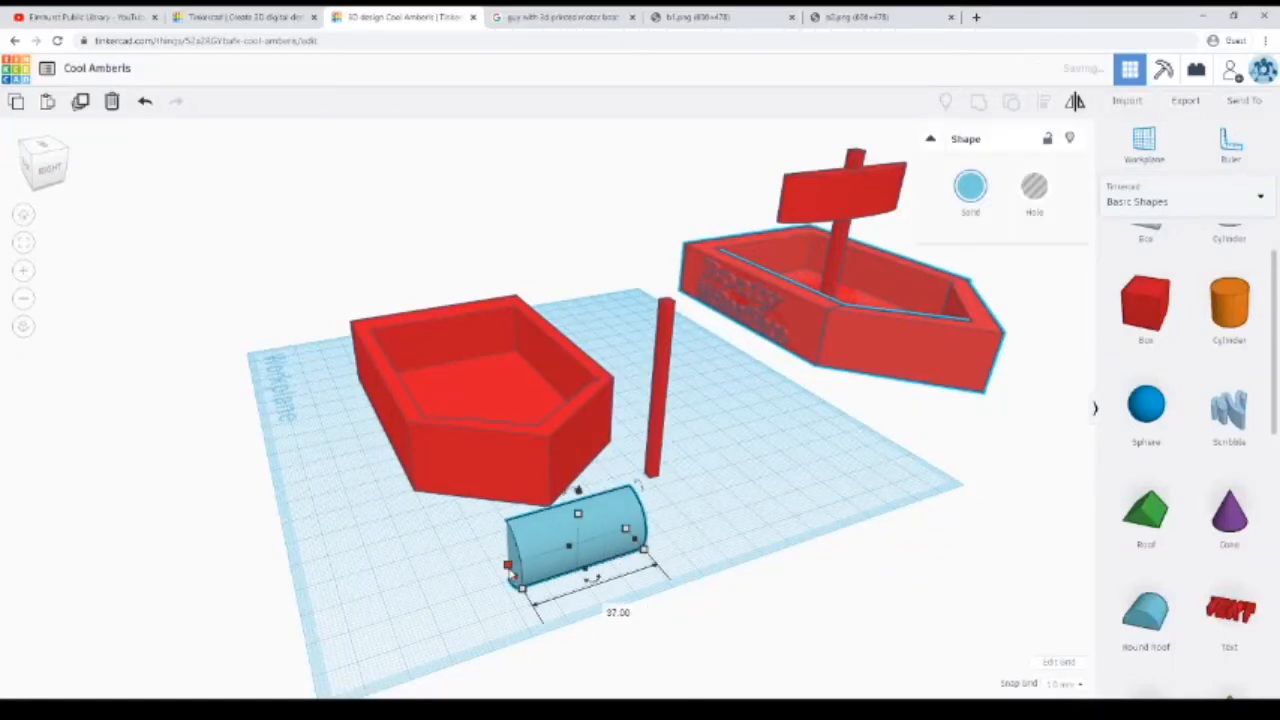
pyautogui.click(617, 611)
pyautogui.write('25')
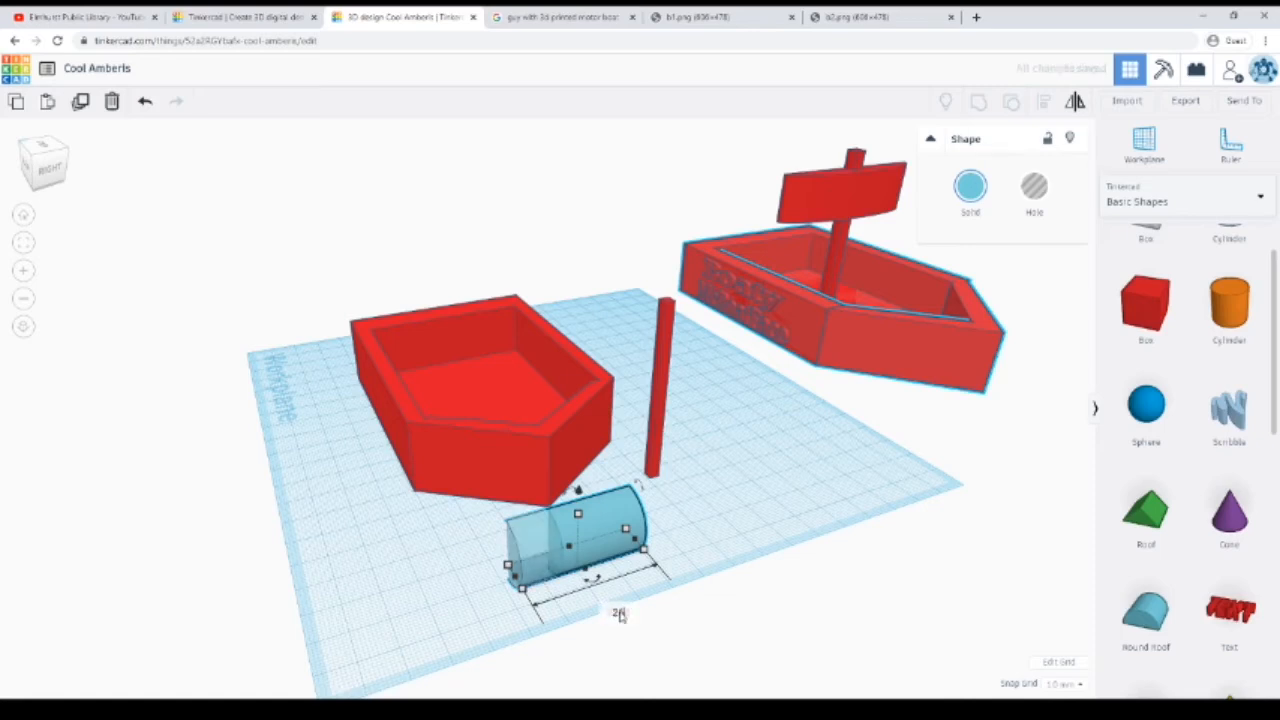
pyautogui.press('Return')
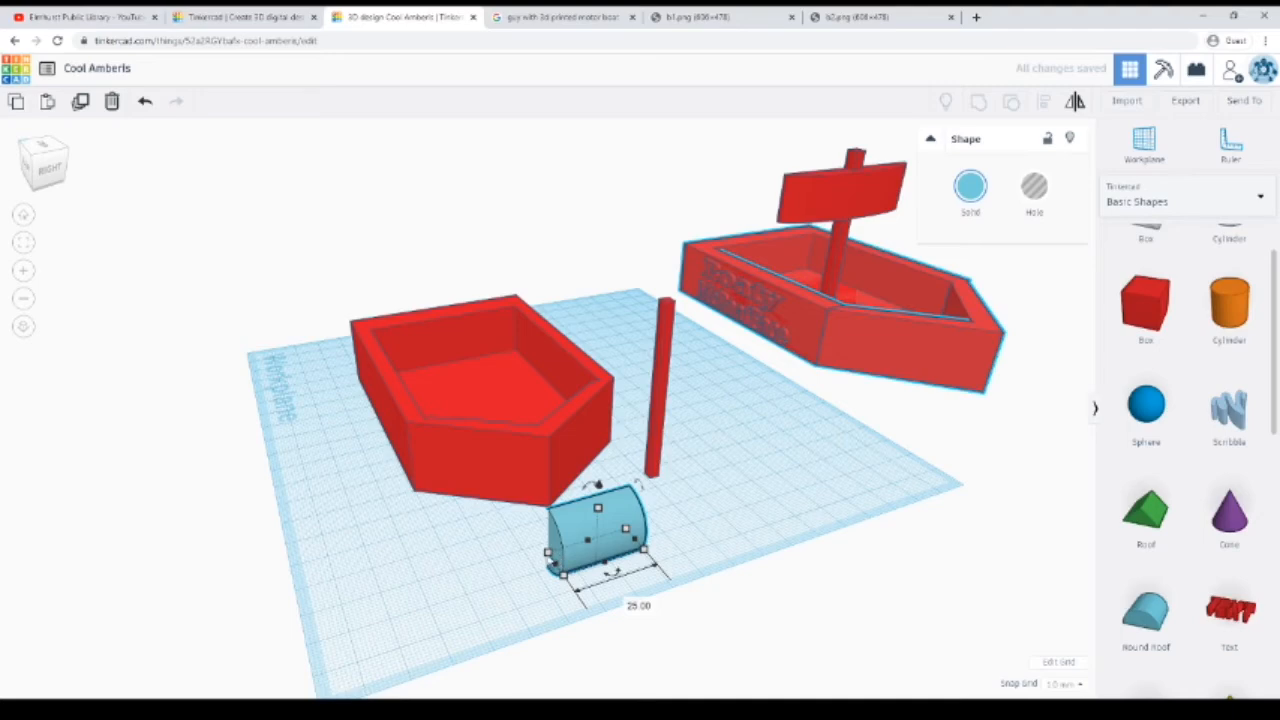
pyautogui.click(497, 582)
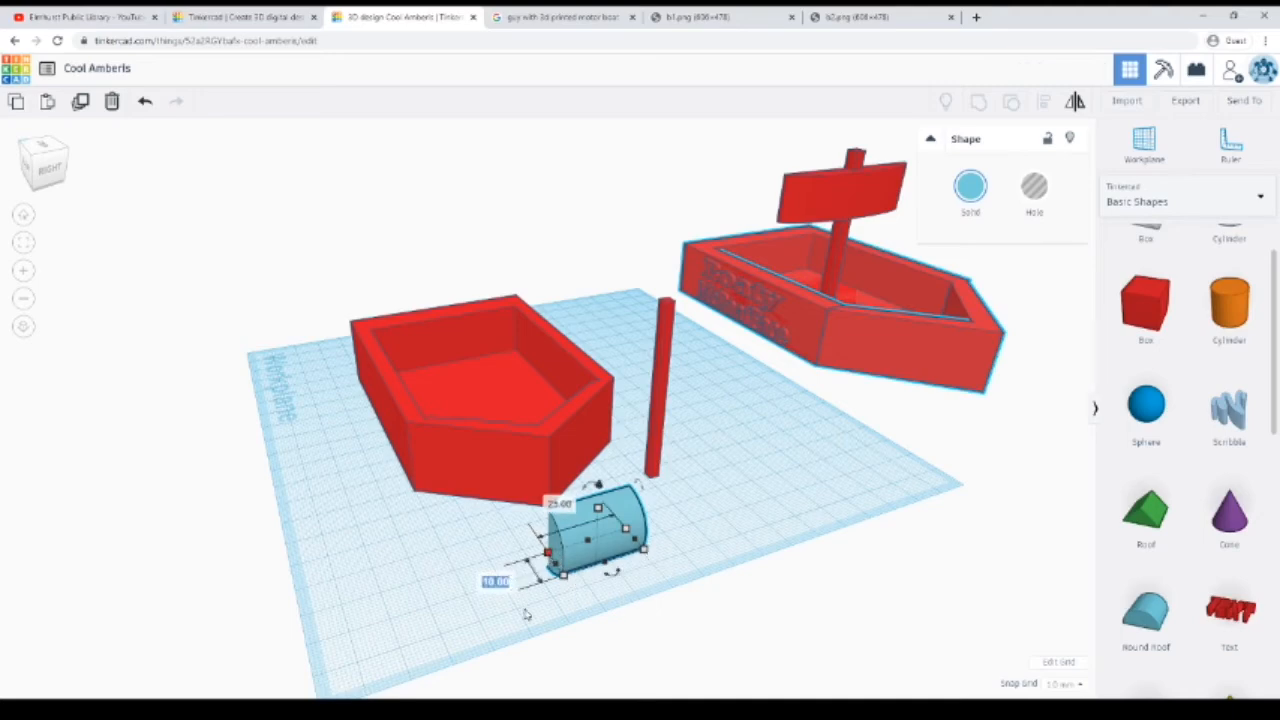
pyautogui.moveTo(715, 488); pyautogui.dragTo(566, 592, button='right')
pyautogui.moveTo(566, 592); pyautogui.dragTo(649, 510)
pyautogui.moveTo(656, 535); pyautogui.dragTo(877, 574, button='right')
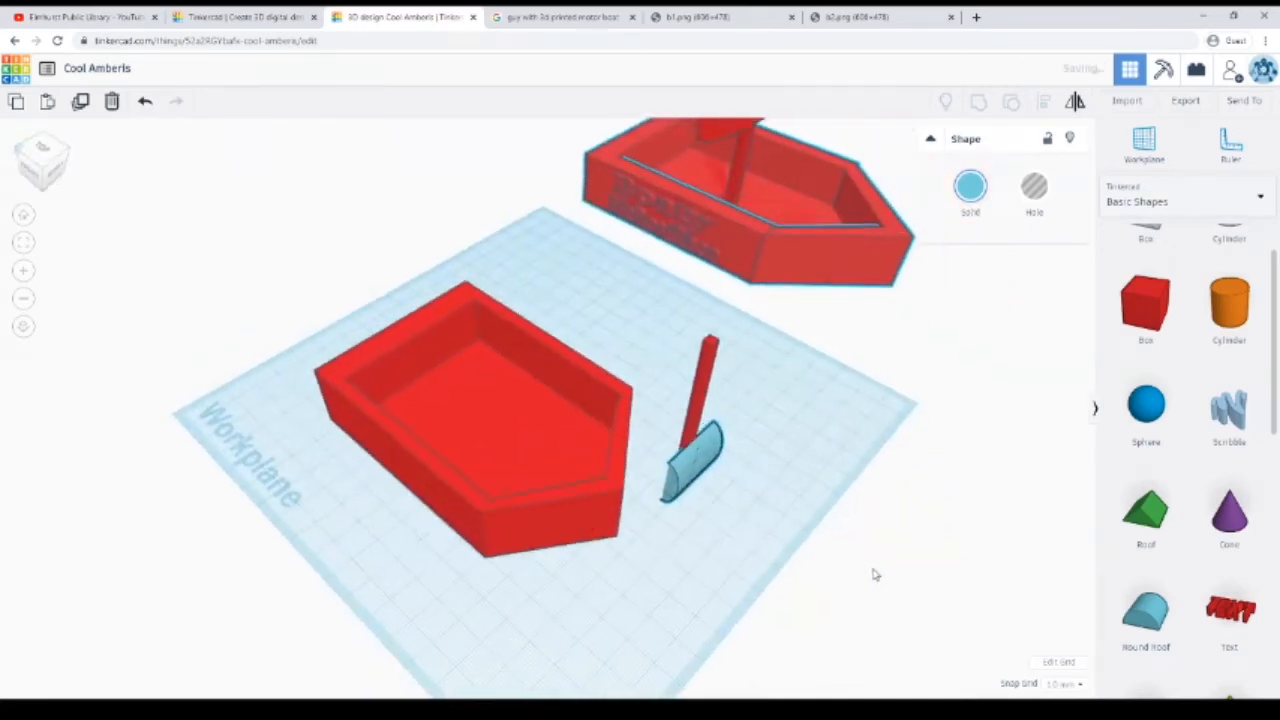
# Raise the sail to about 38 mm above the workplane and nudge it into the mast so the two overlap
pyautogui.click(681, 483)
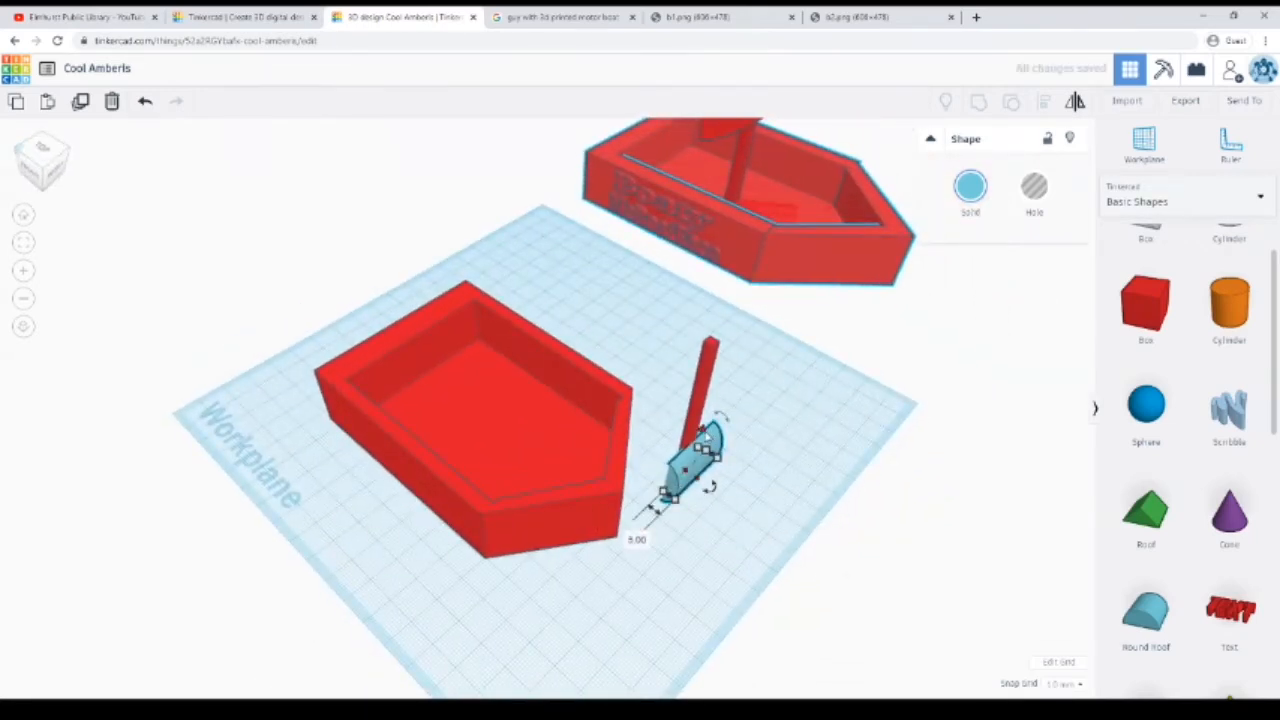
pyautogui.moveTo(706, 437); pyautogui.dragTo(703, 333)
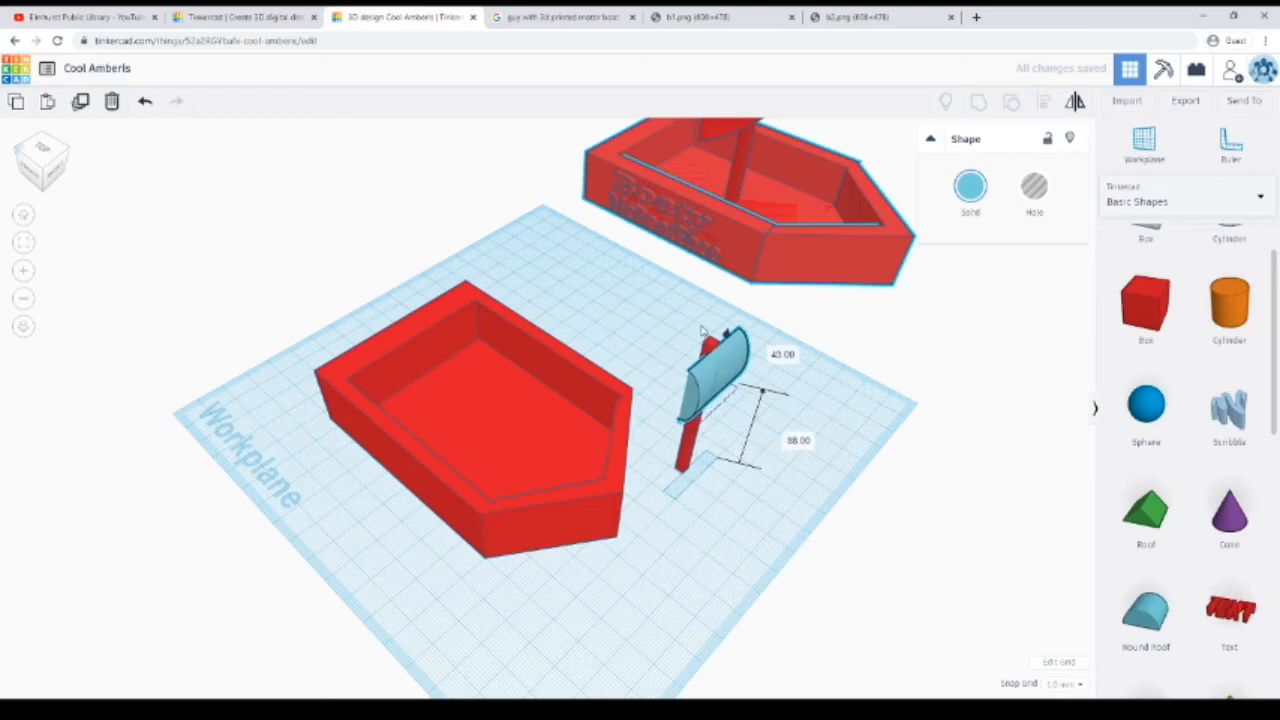
pyautogui.moveTo(749, 517); pyautogui.dragTo(866, 506, button='right')
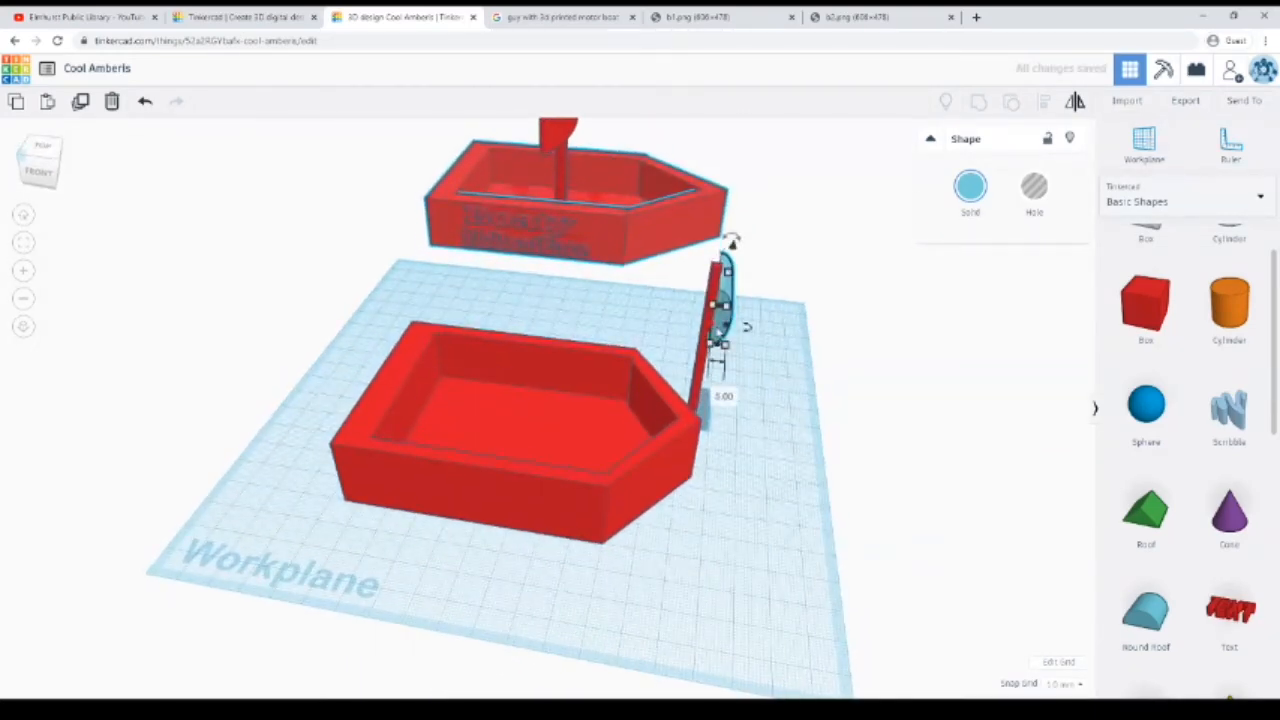
pyautogui.moveTo(720, 319); pyautogui.dragTo(746, 325)
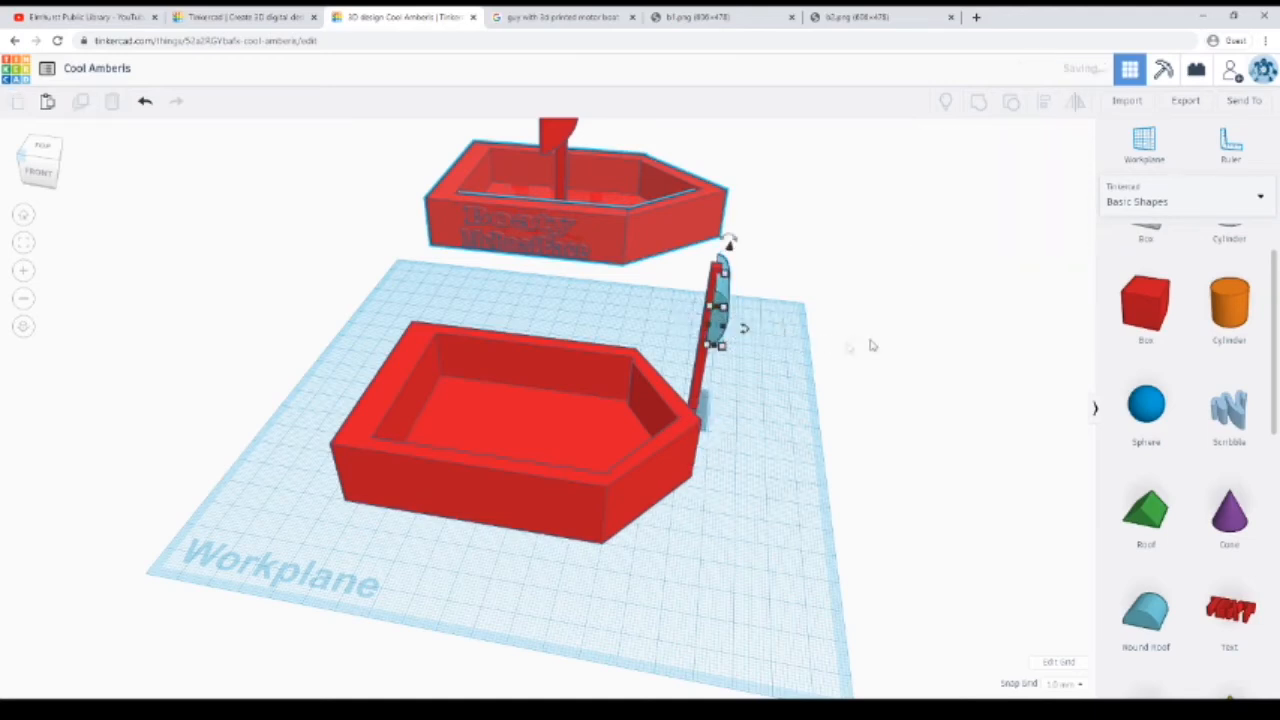
# Select the sail and the mast together and group them into one shape
pyautogui.moveTo(870, 345); pyautogui.dragTo(628, 578, button='right')
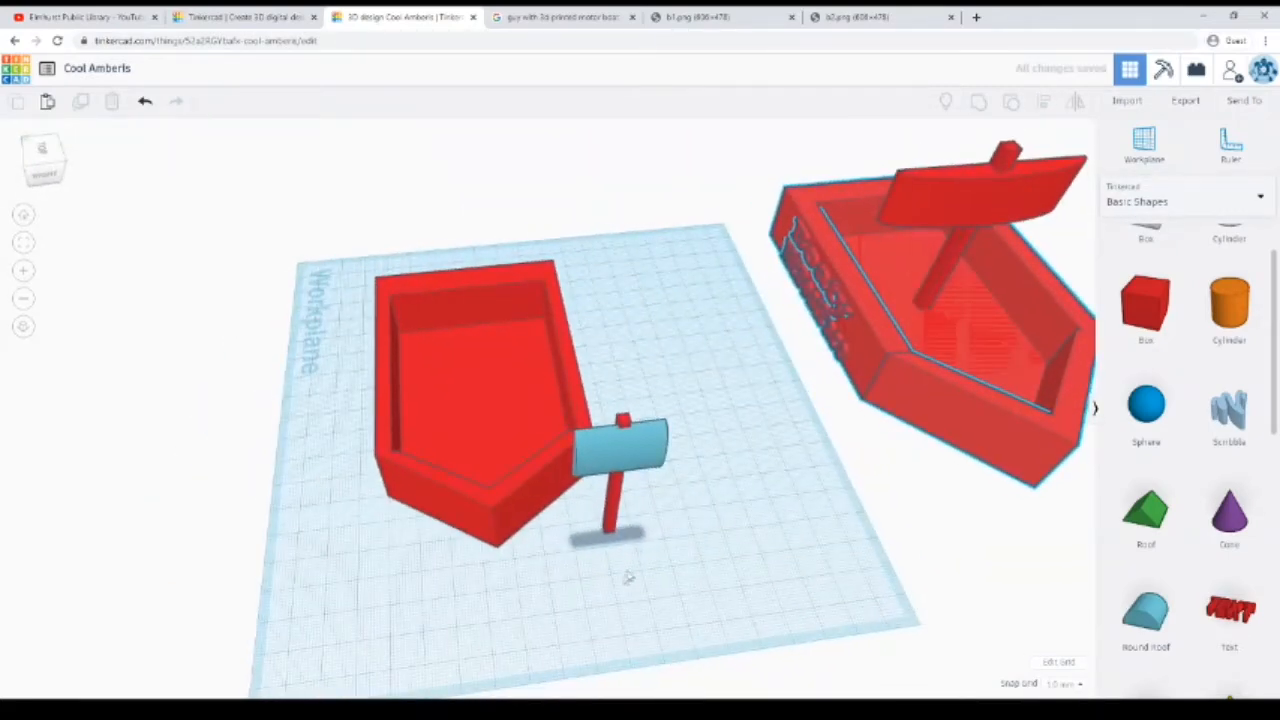
pyautogui.moveTo(628, 578); pyautogui.dragTo(668, 408)
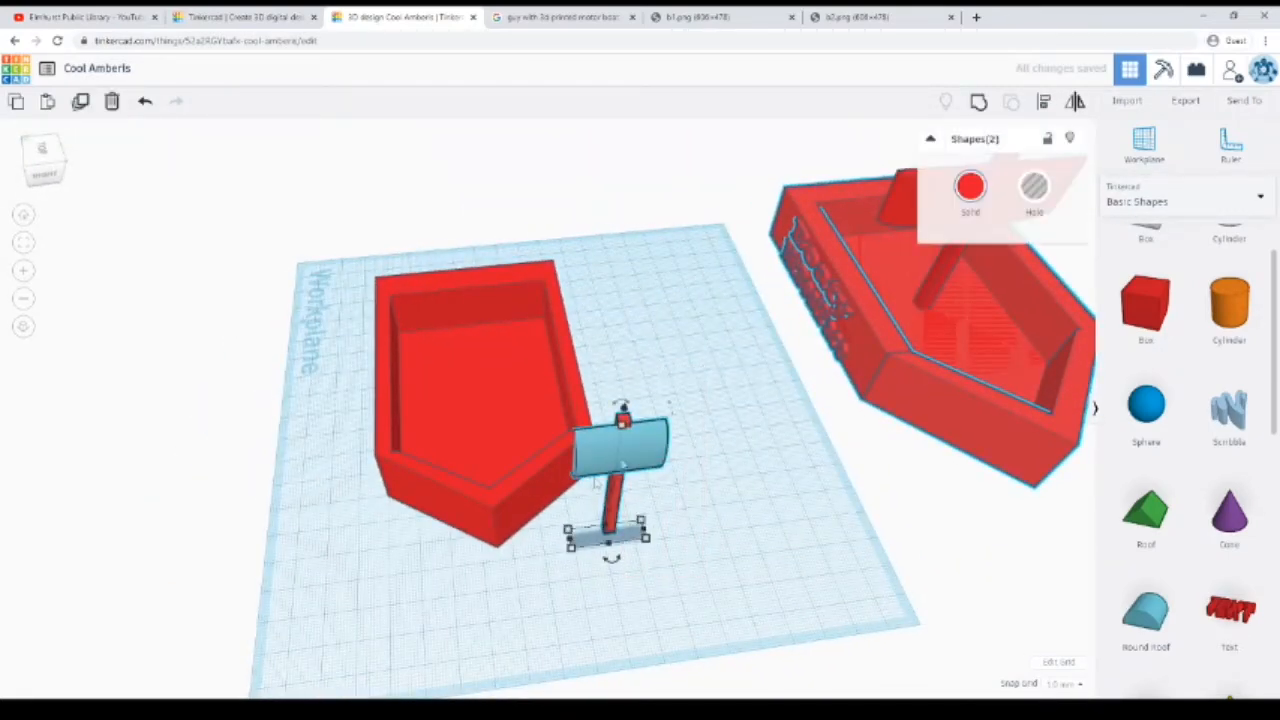
pyautogui.click(979, 103)
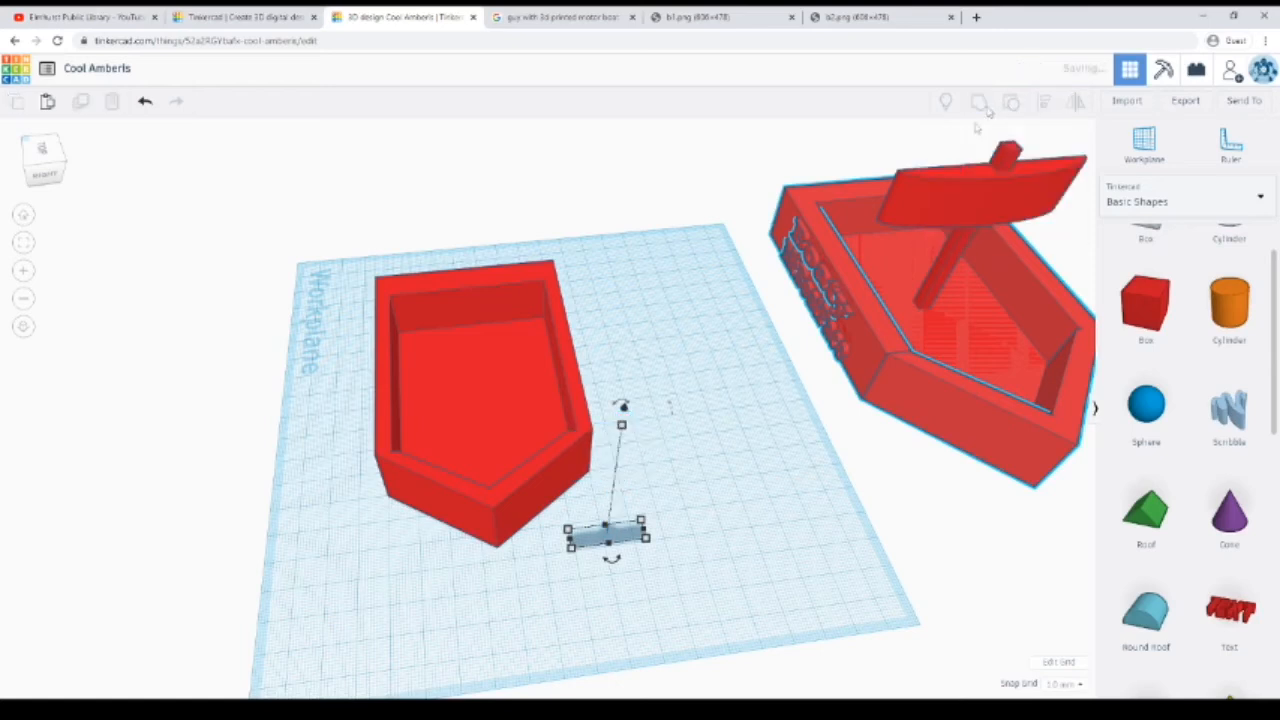
# Move the grouped mast and sail from beside the boat into the hollow of the new boat's hull
pyautogui.click(730, 447)
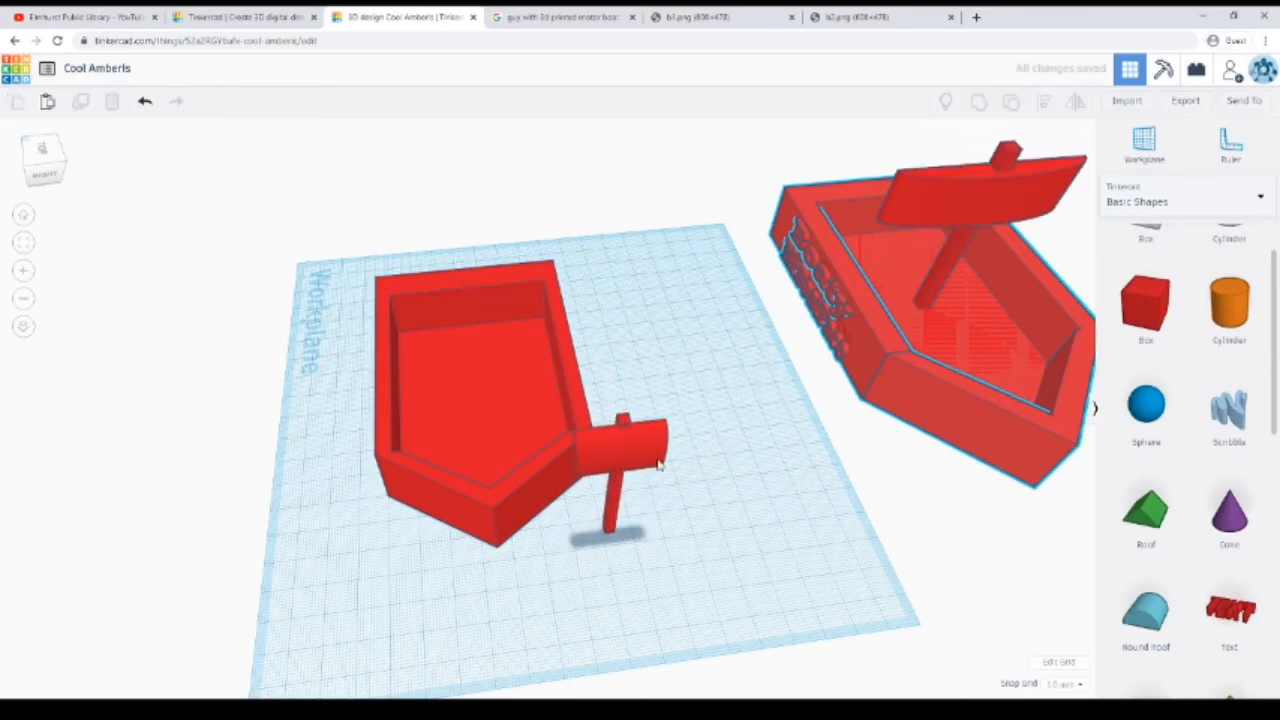
pyautogui.moveTo(648, 462); pyautogui.dragTo(498, 326)
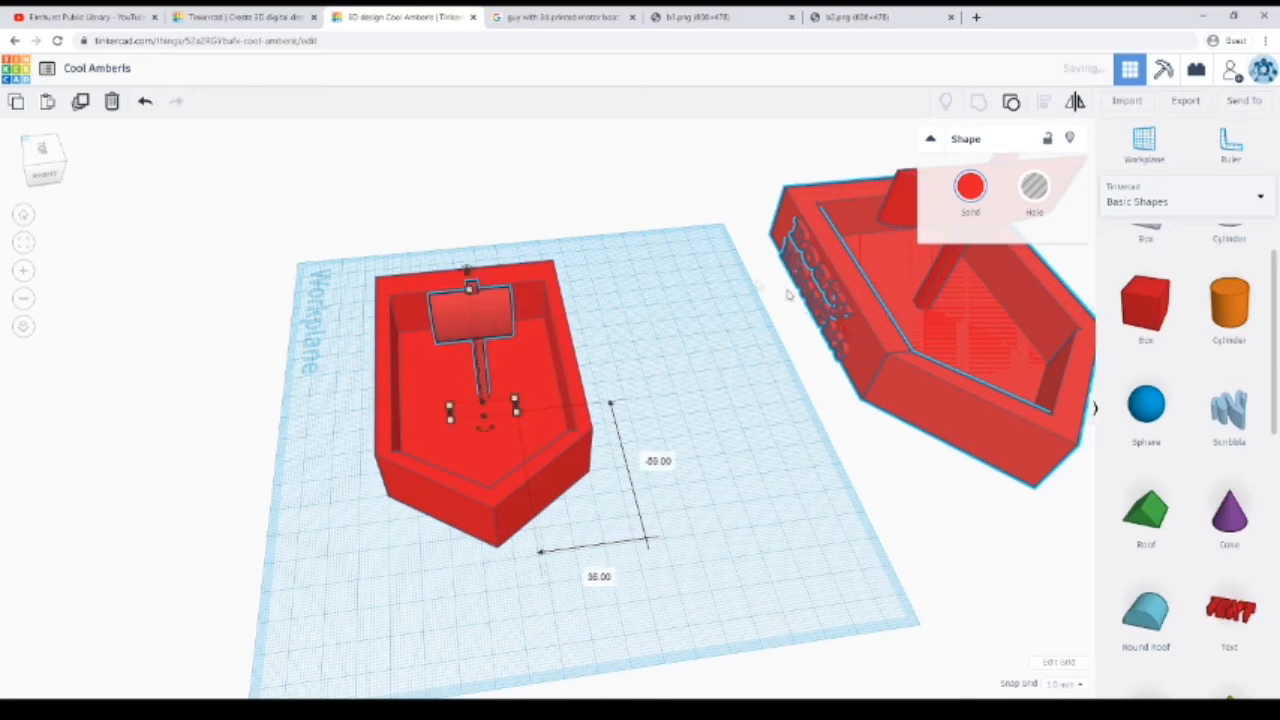
pyautogui.click(686, 423)
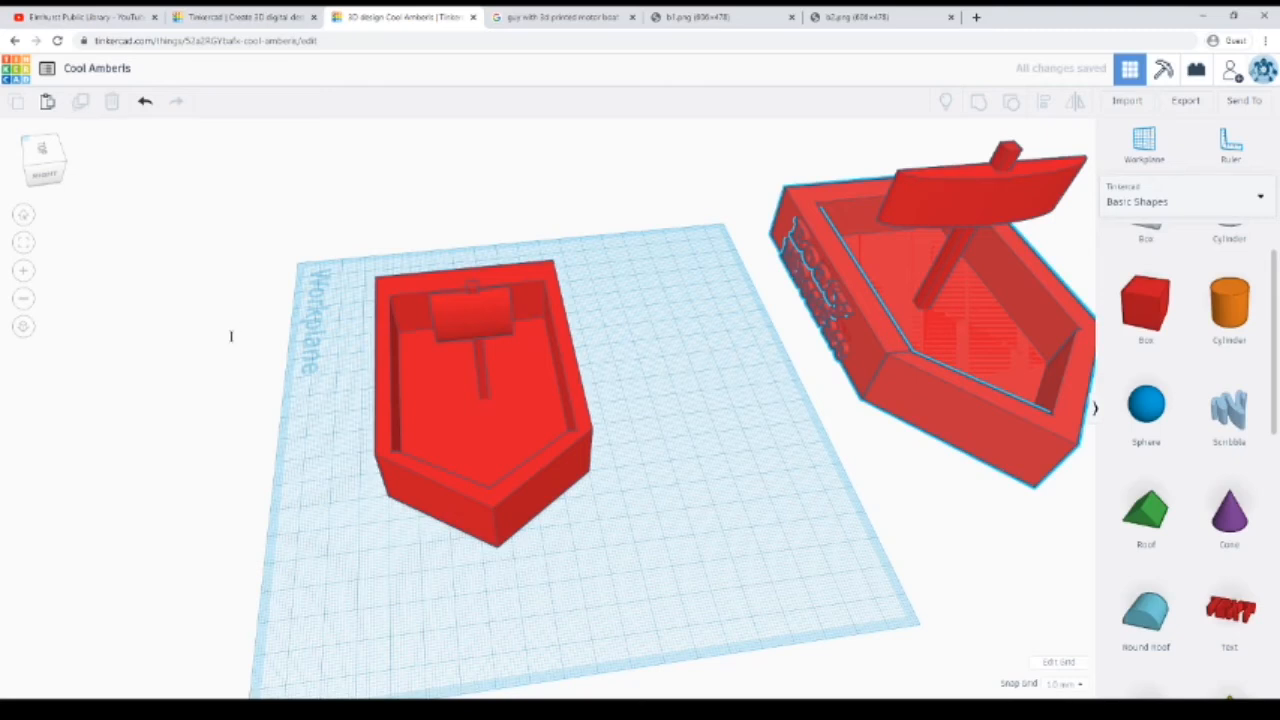
pyautogui.moveTo(634, 445); pyautogui.dragTo(534, 367, button='right')
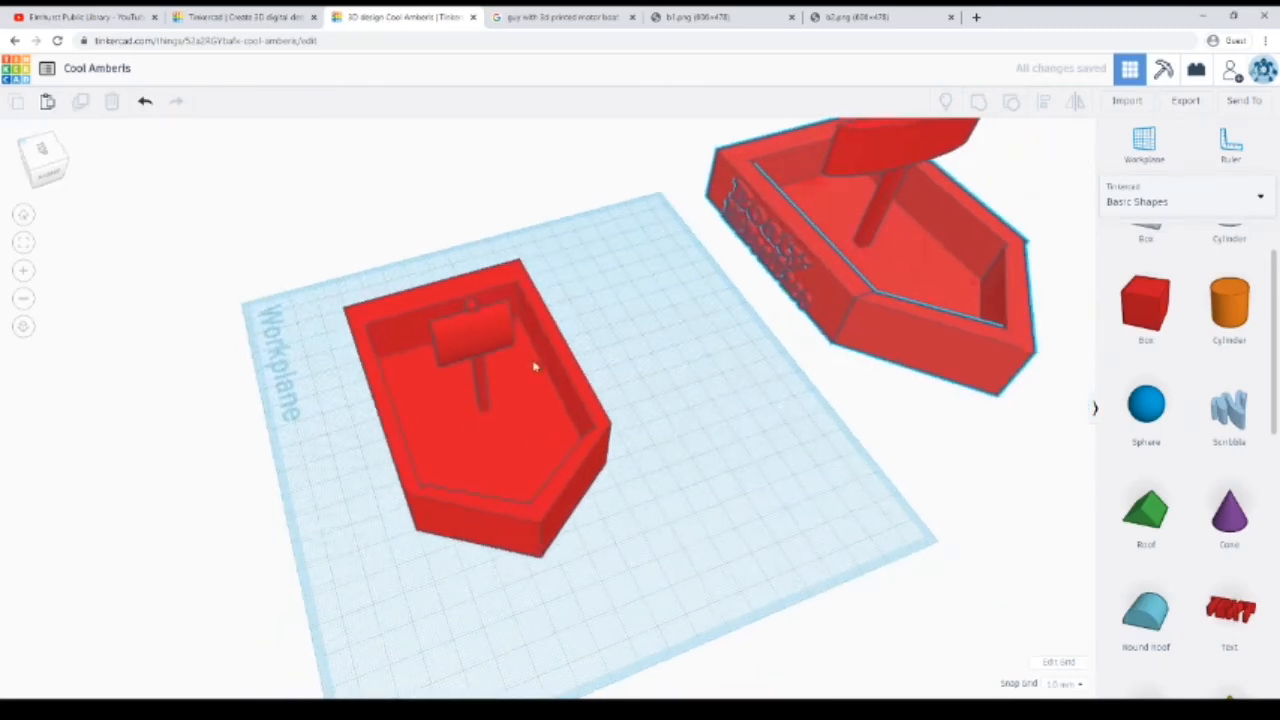
pyautogui.doubleClick(460, 336)
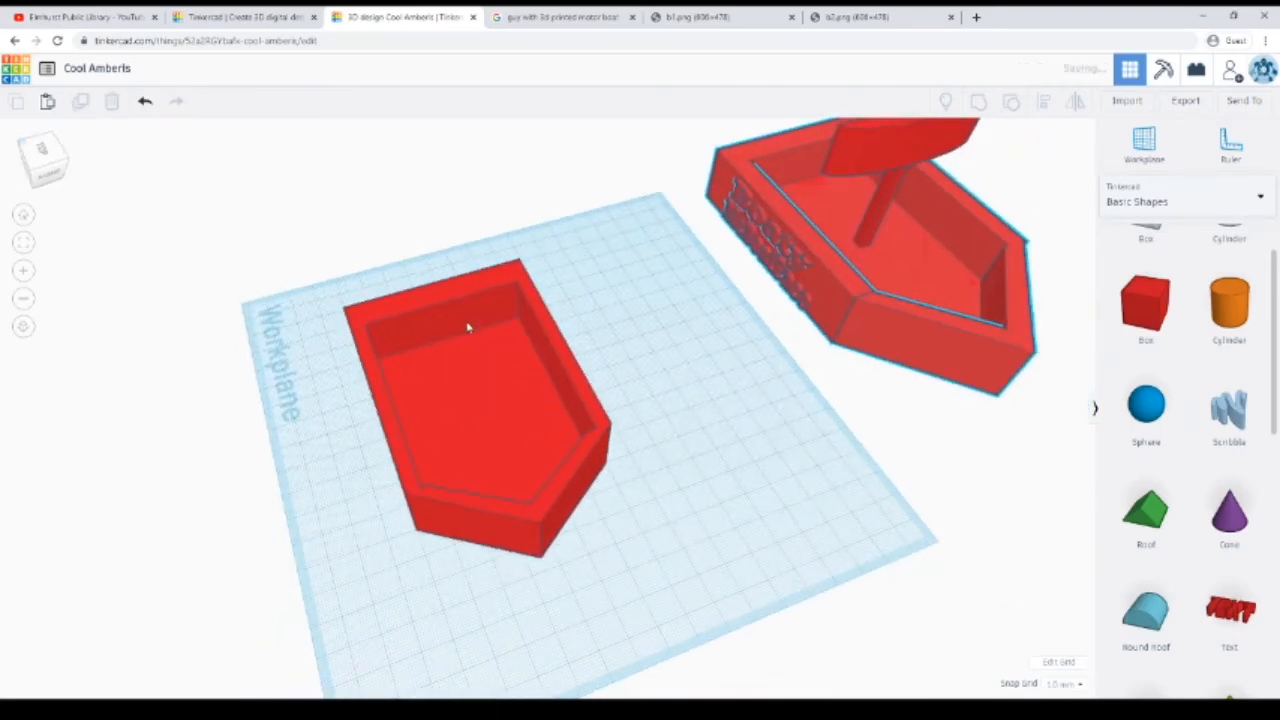
pyautogui.press('Delete')
pyautogui.hotkey('ctrl', 'z')
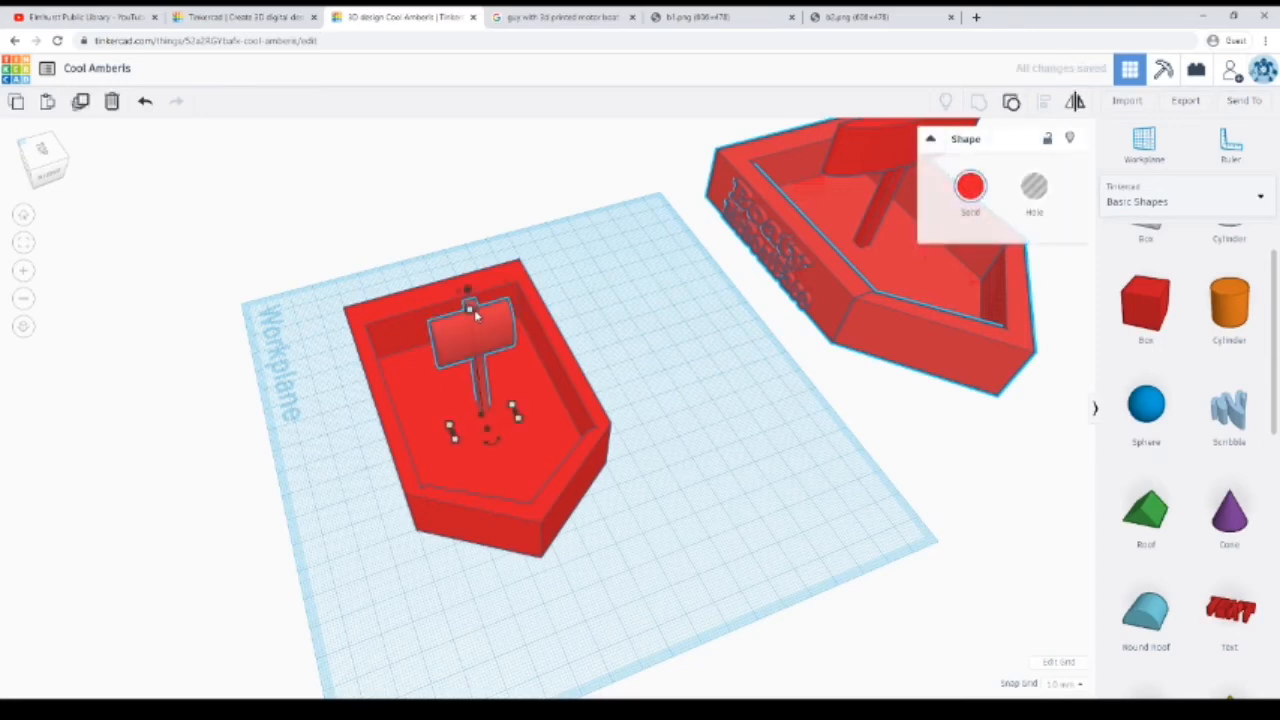
pyautogui.moveTo(472, 312); pyautogui.dragTo(433, 25)
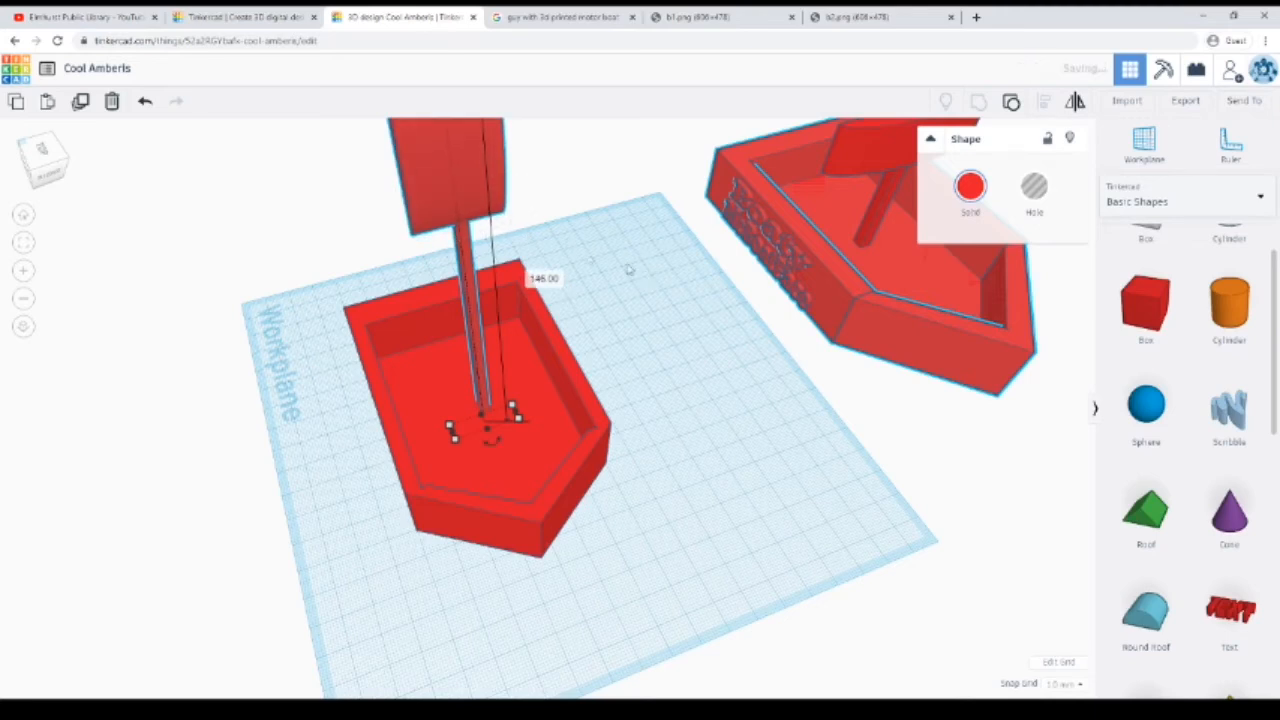
pyautogui.hotkey('ctrl', 'z')
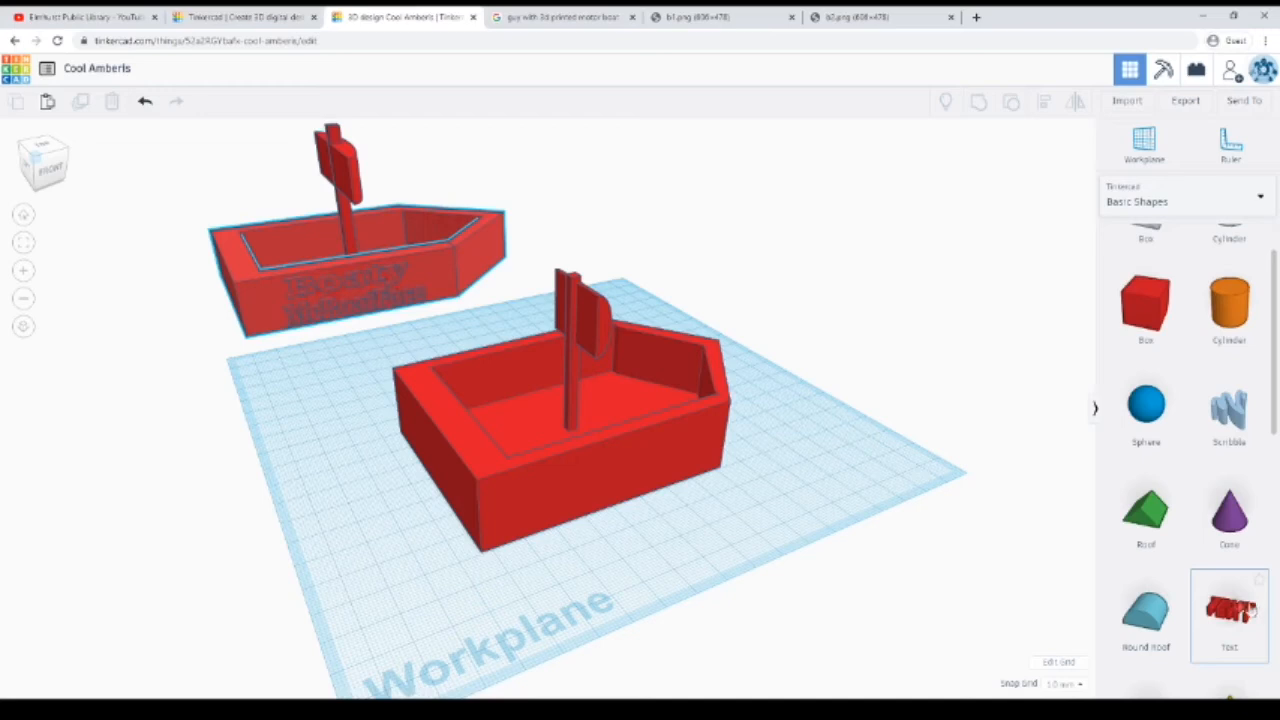
# Place a Text shape on the workplane beside the boat's long side and change its text to "Boaty"
pyautogui.scroll(1, 1206, 530)
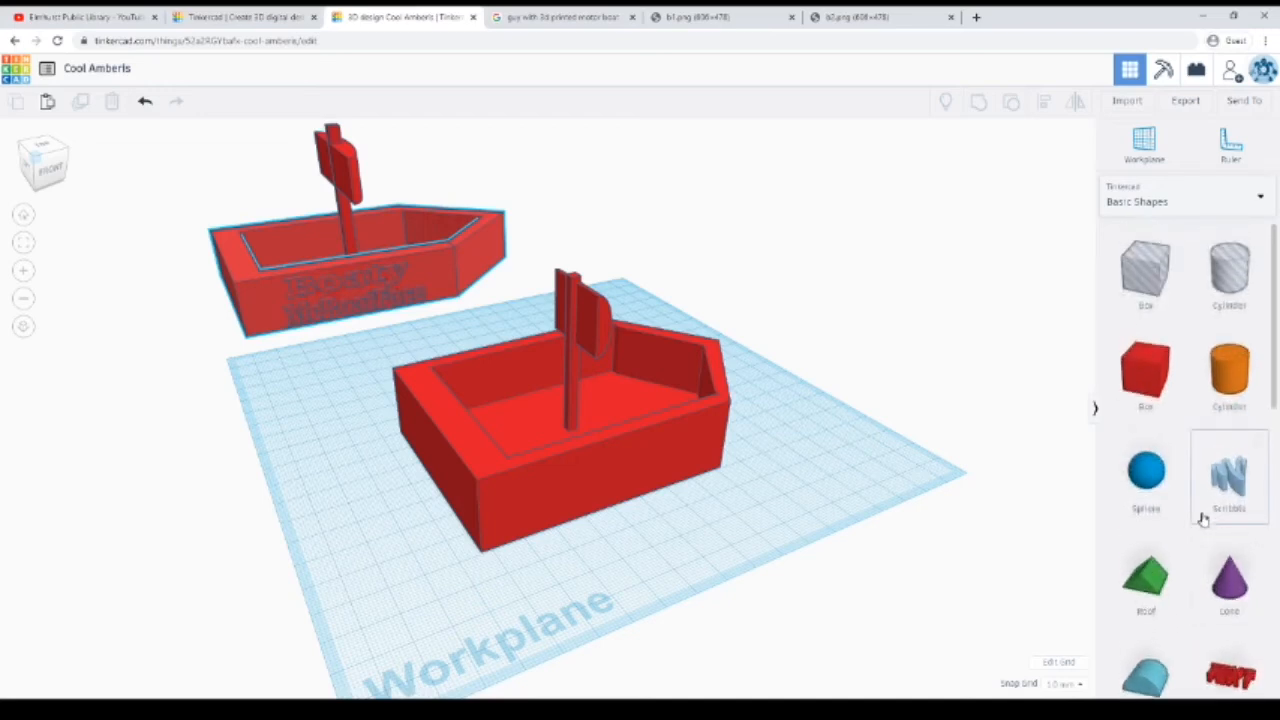
pyautogui.scroll(-2, 1200, 514)
pyautogui.moveTo(941, 524); pyautogui.dragTo(715, 515)
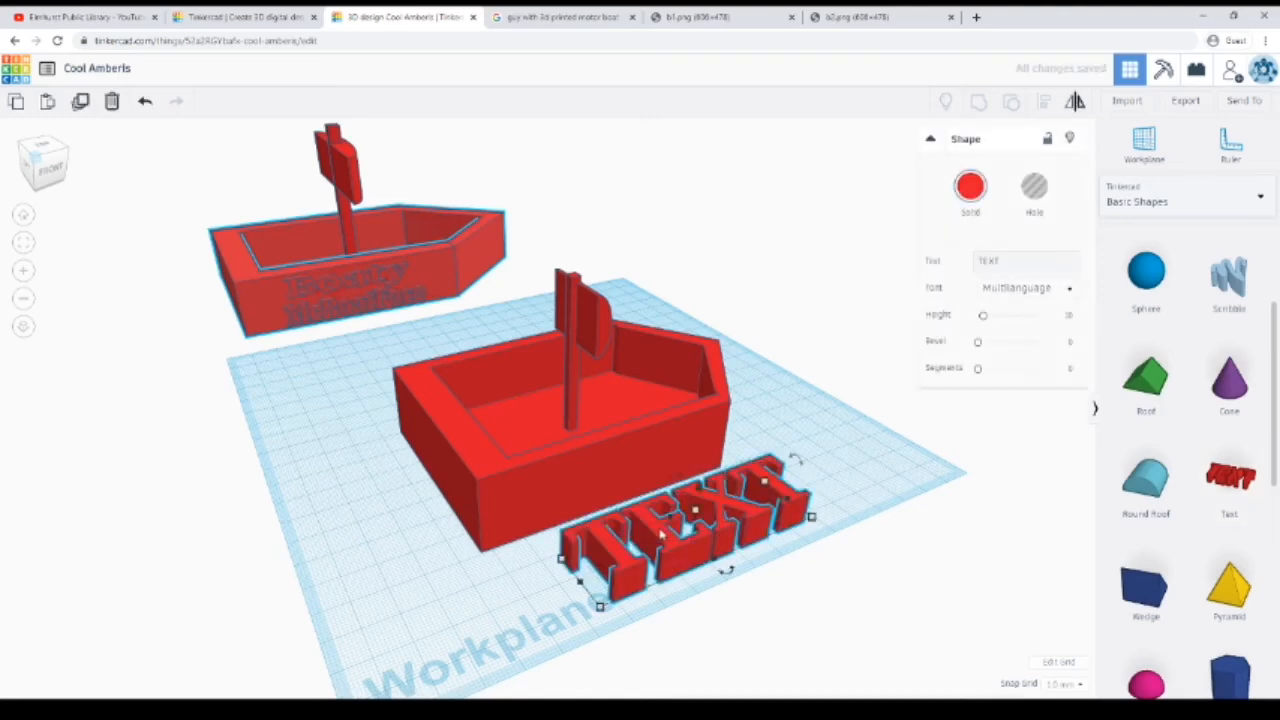
pyautogui.click(1056, 260)
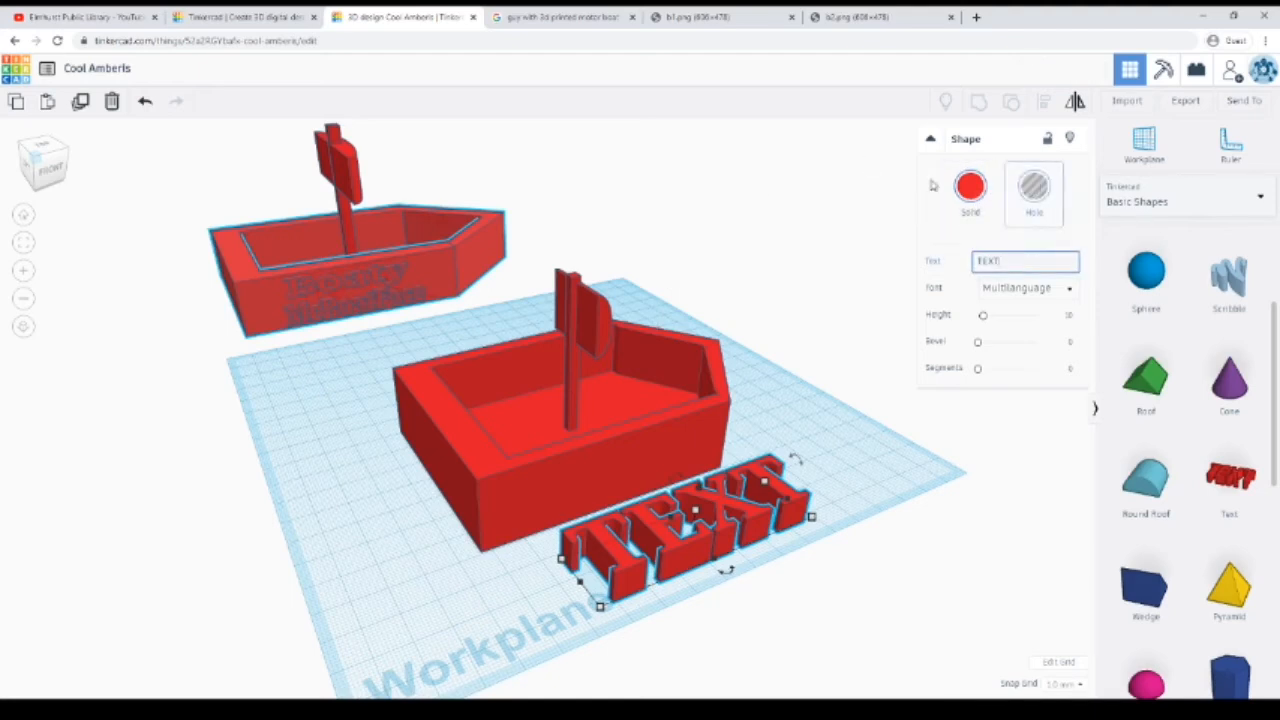
pyautogui.press('BackSpace')
pyautogui.press('BackSpace')
pyautogui.press('BackSpace')
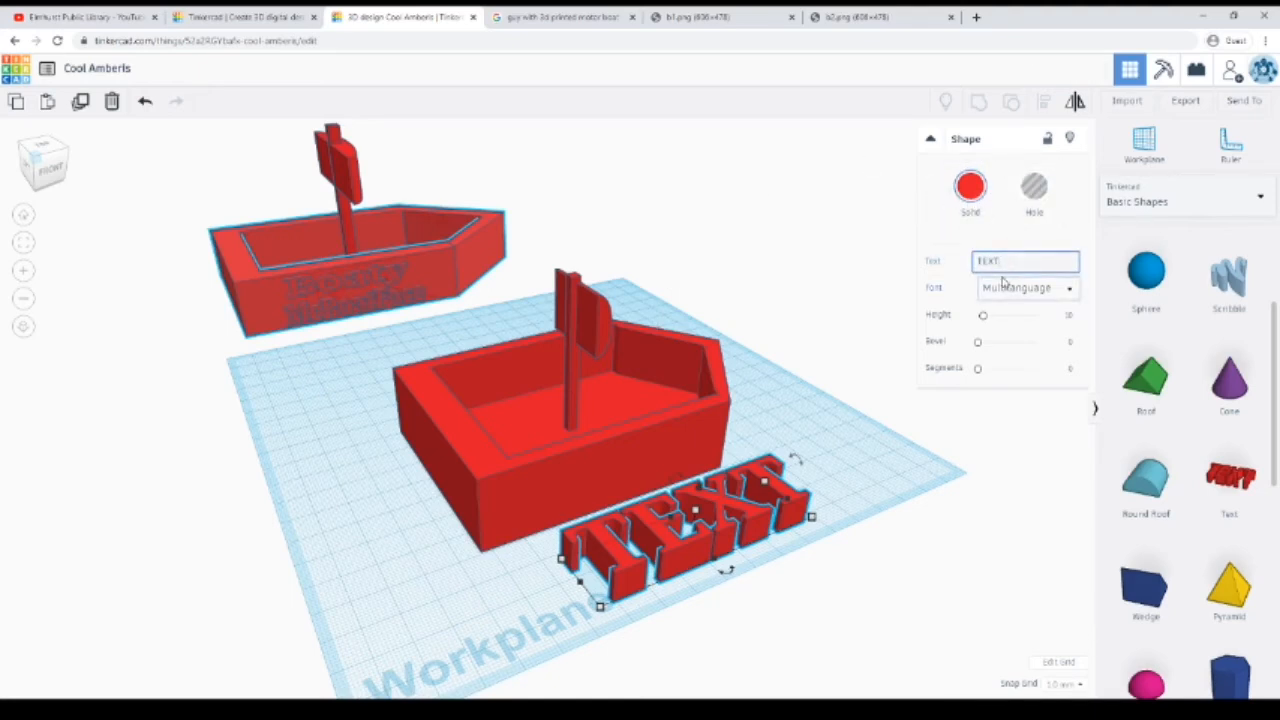
pyautogui.press('BackSpace')
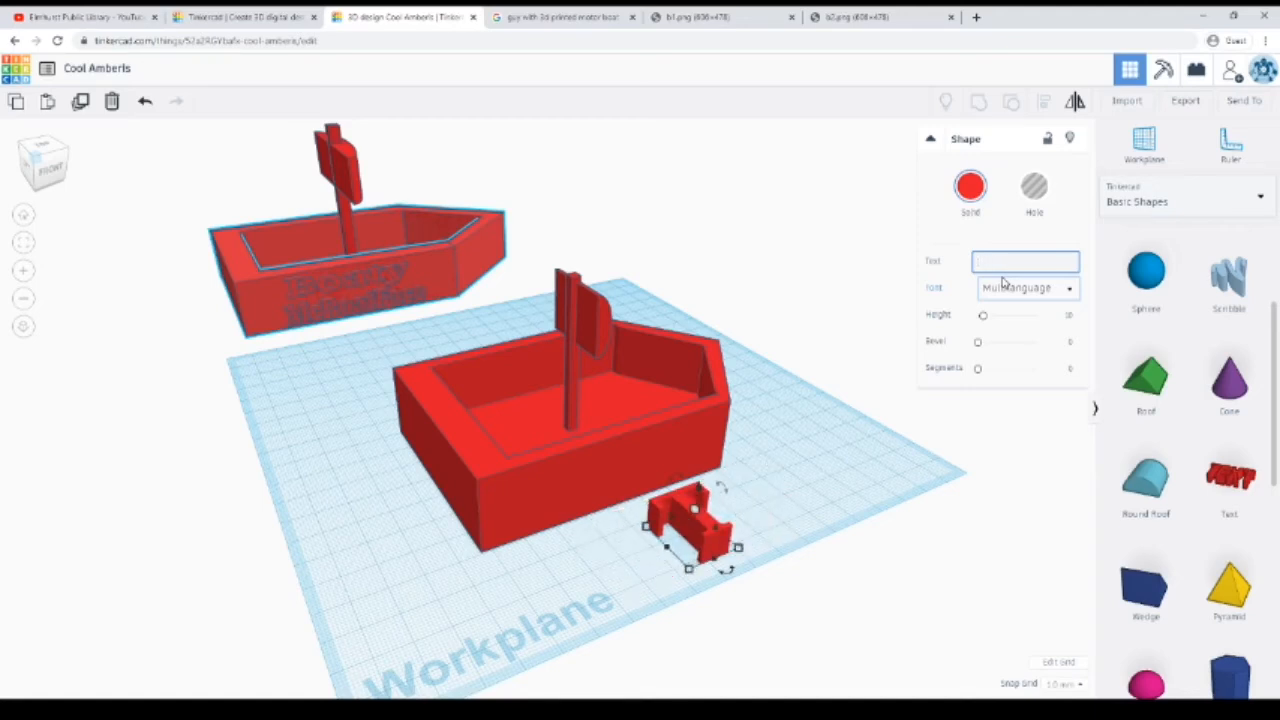
pyautogui.write('Boaty')
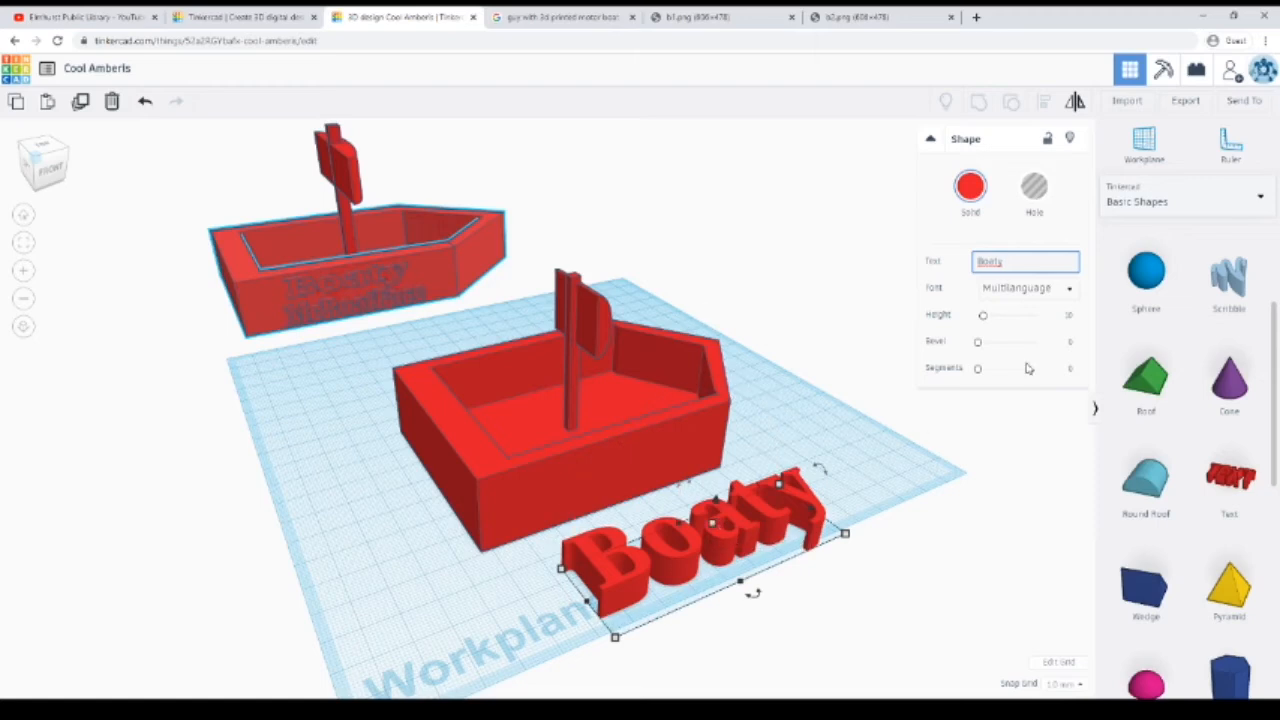
pyautogui.scroll(3, 1197, 522)
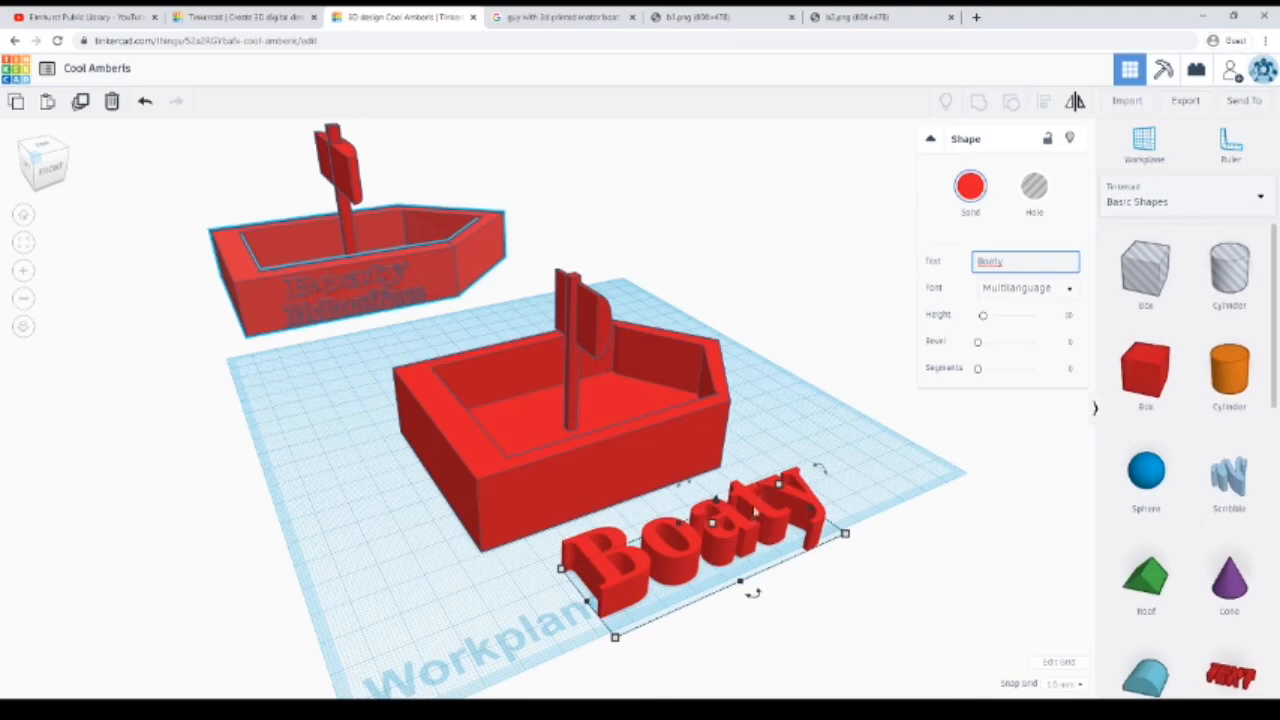
pyautogui.click(914, 561)
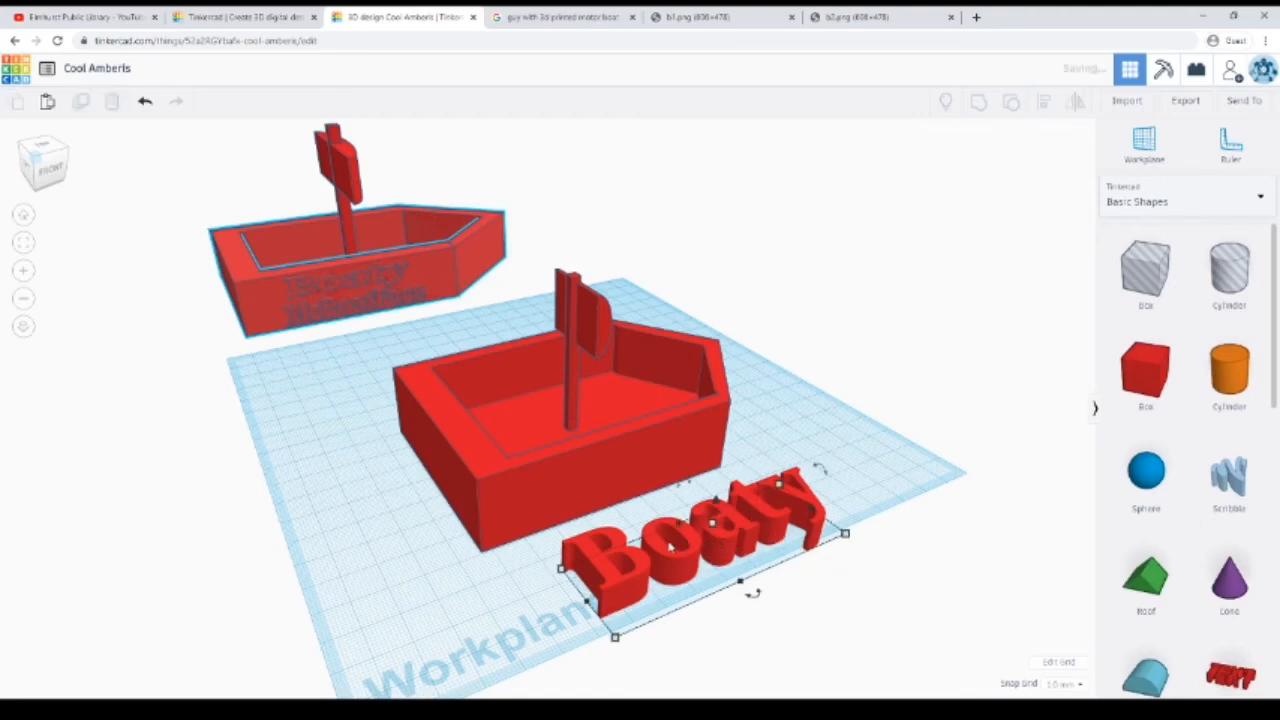
# Rotate the "Boaty" text 90 degrees so its letters stand upright, facing outward along the boat's side
pyautogui.click(670, 545)
pyautogui.moveTo(880, 588); pyautogui.dragTo(946, 590, button='right')
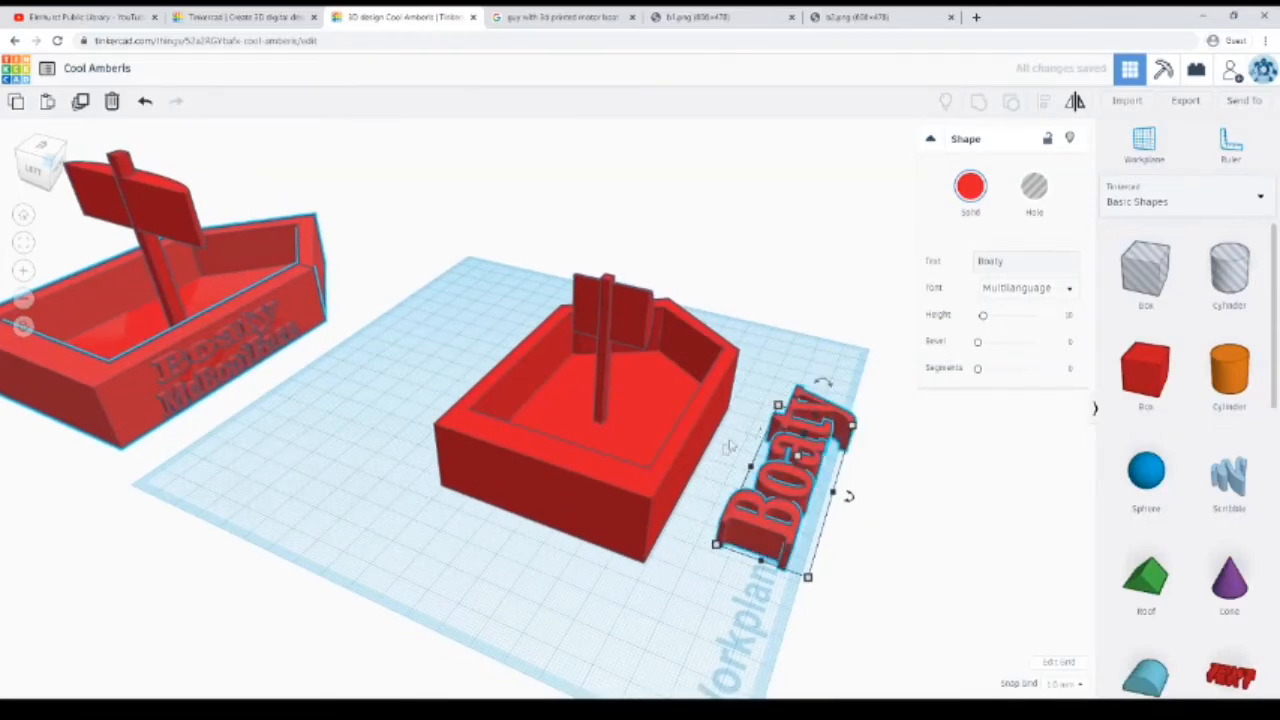
pyautogui.click(691, 466)
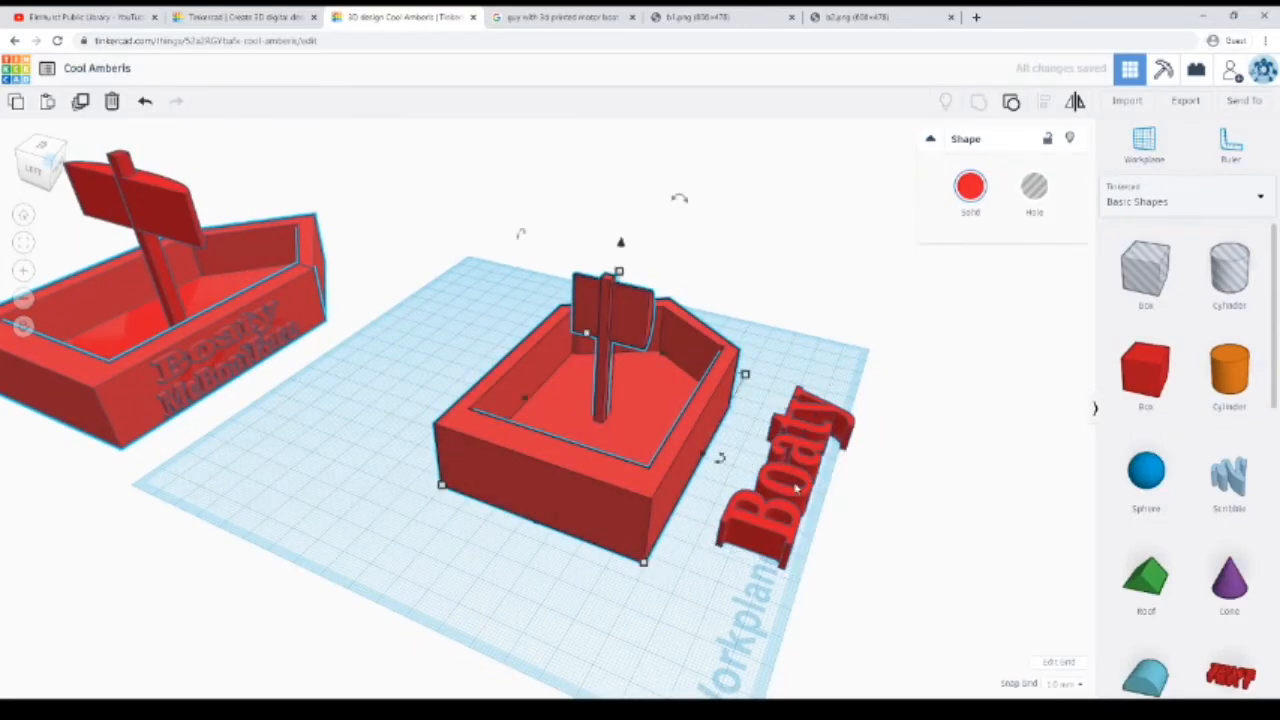
pyautogui.click(796, 487)
pyautogui.moveTo(832, 390); pyautogui.dragTo(840, 440)
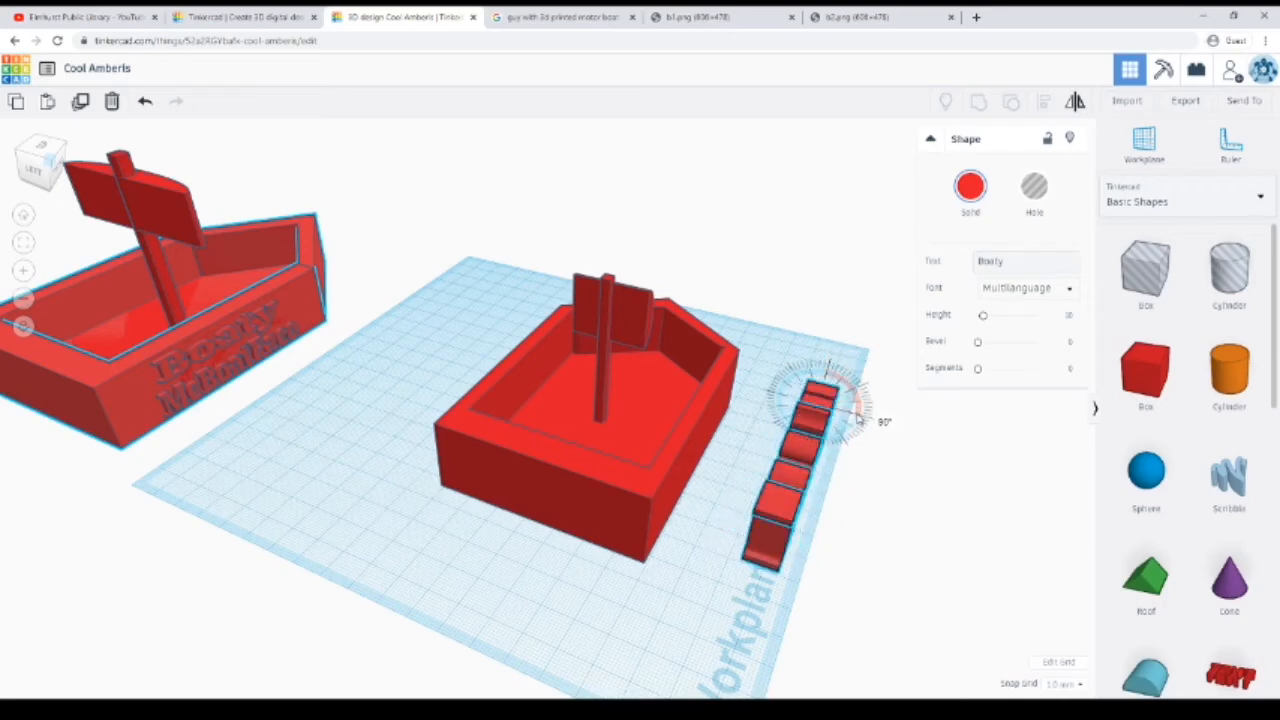
# Set the thickness of the upright "Boaty" text to 5 mm
pyautogui.moveTo(890, 466); pyautogui.dragTo(745, 565, button='right')
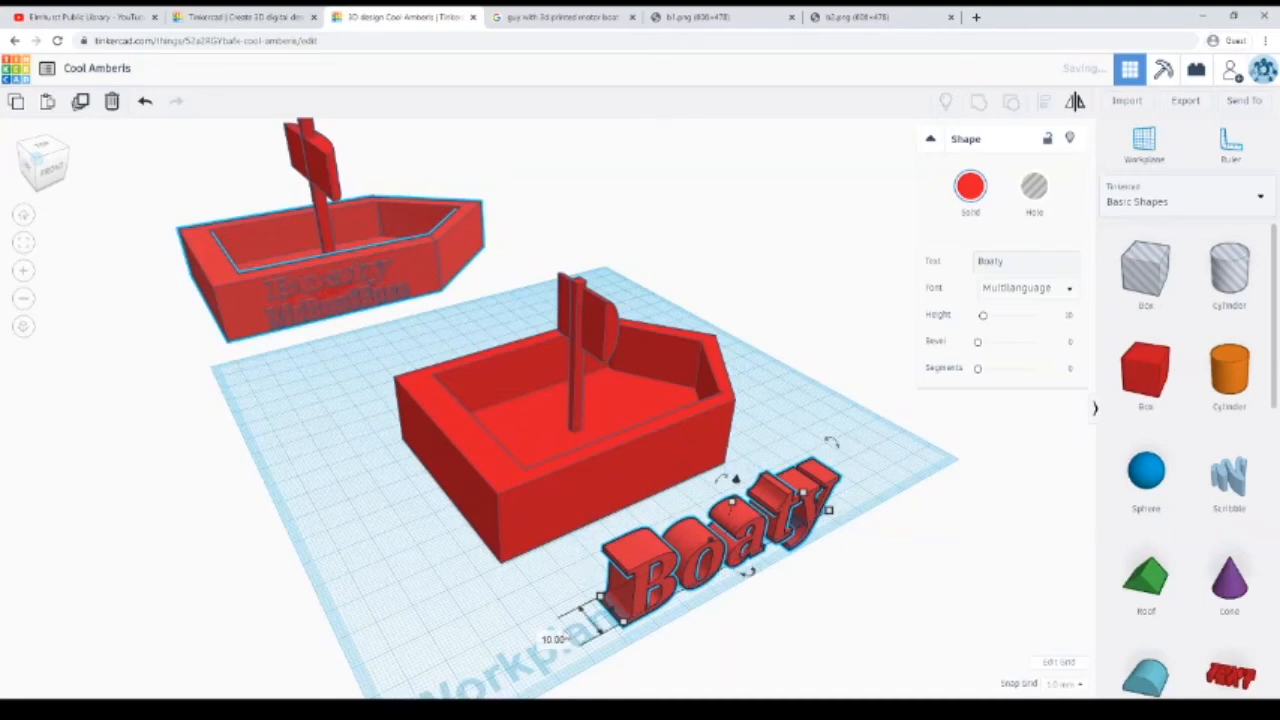
pyautogui.click(553, 640)
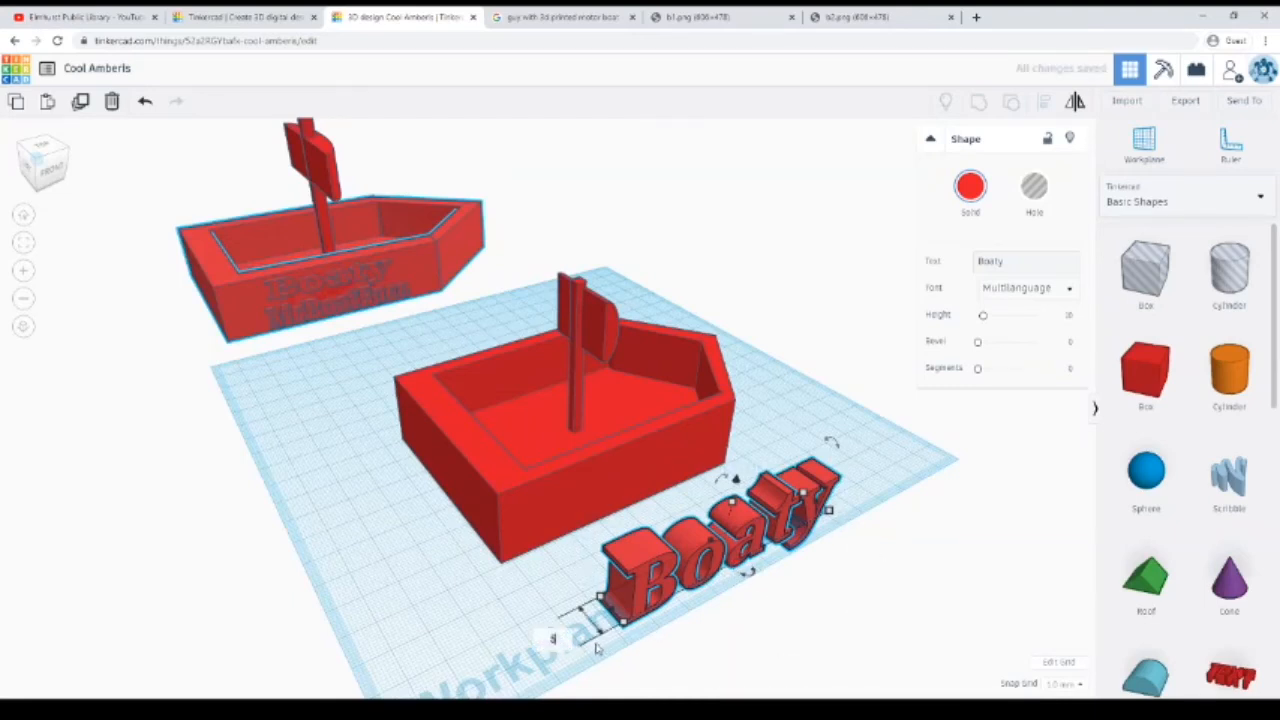
pyautogui.write('8')
pyautogui.press('Return')
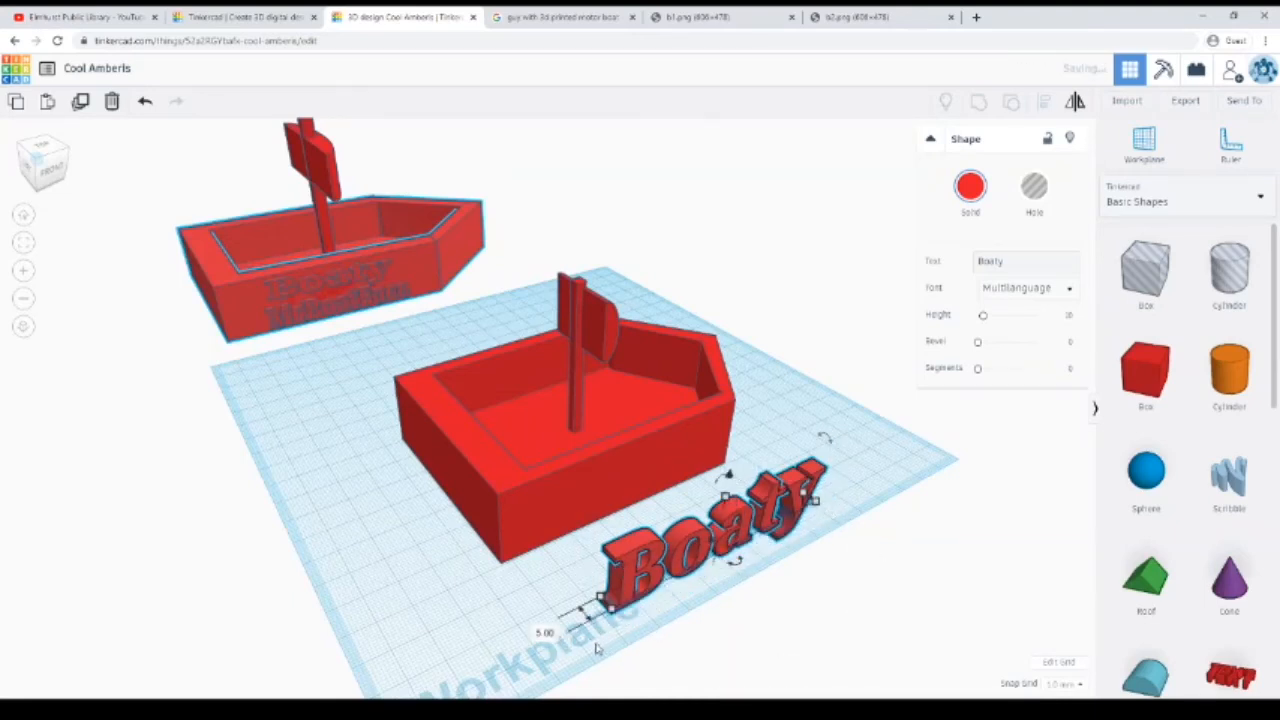
pyautogui.click(700, 623)
pyautogui.click(630, 583)
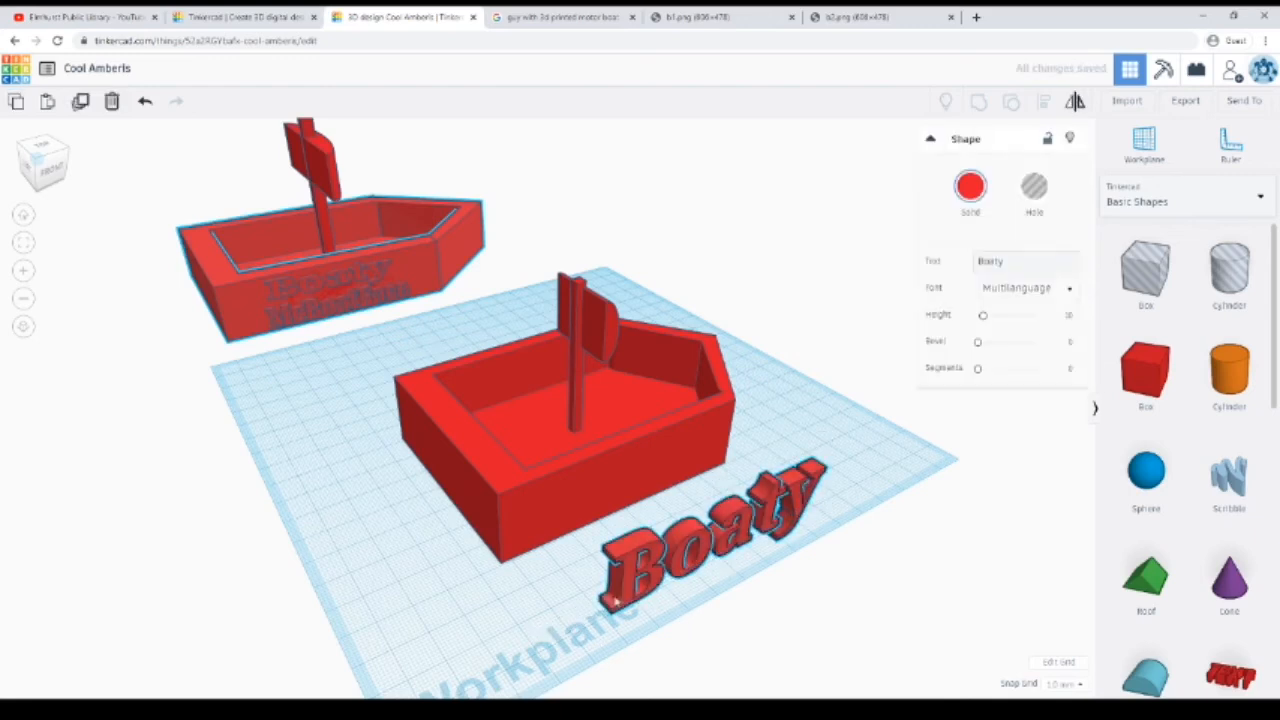
# Shrink the "Boaty" text to about 18 mm tall and shorten its length to fit the hull side
pyautogui.moveTo(828, 543); pyautogui.dragTo(791, 517, button='right')
pyautogui.moveTo(656, 480); pyautogui.dragTo(655, 500)
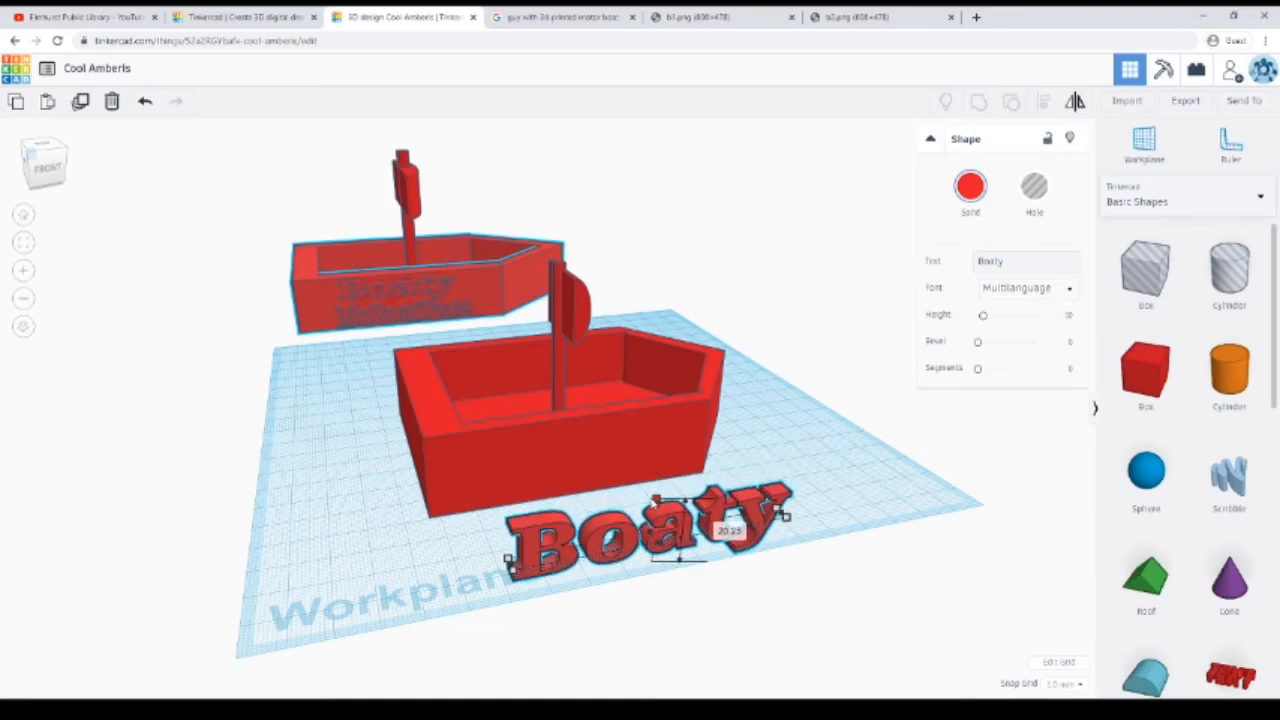
pyautogui.moveTo(789, 517); pyautogui.dragTo(702, 532)
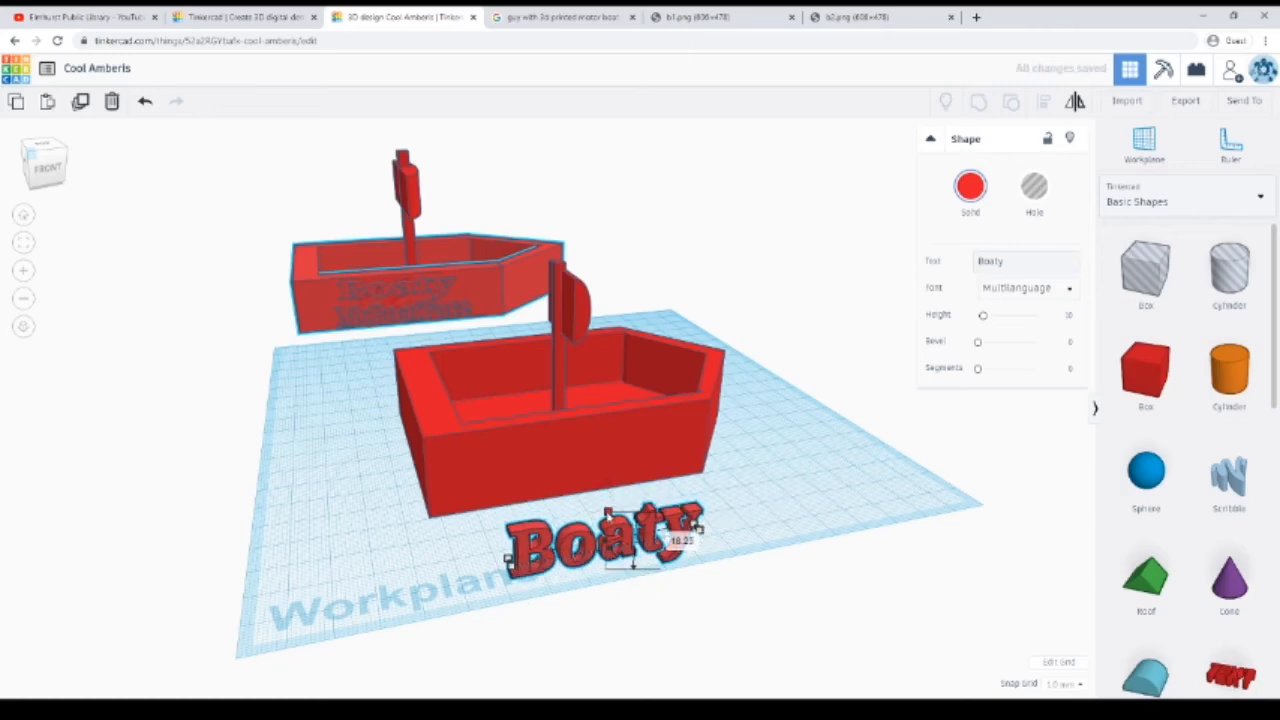
pyautogui.moveTo(607, 513); pyautogui.dragTo(608, 517)
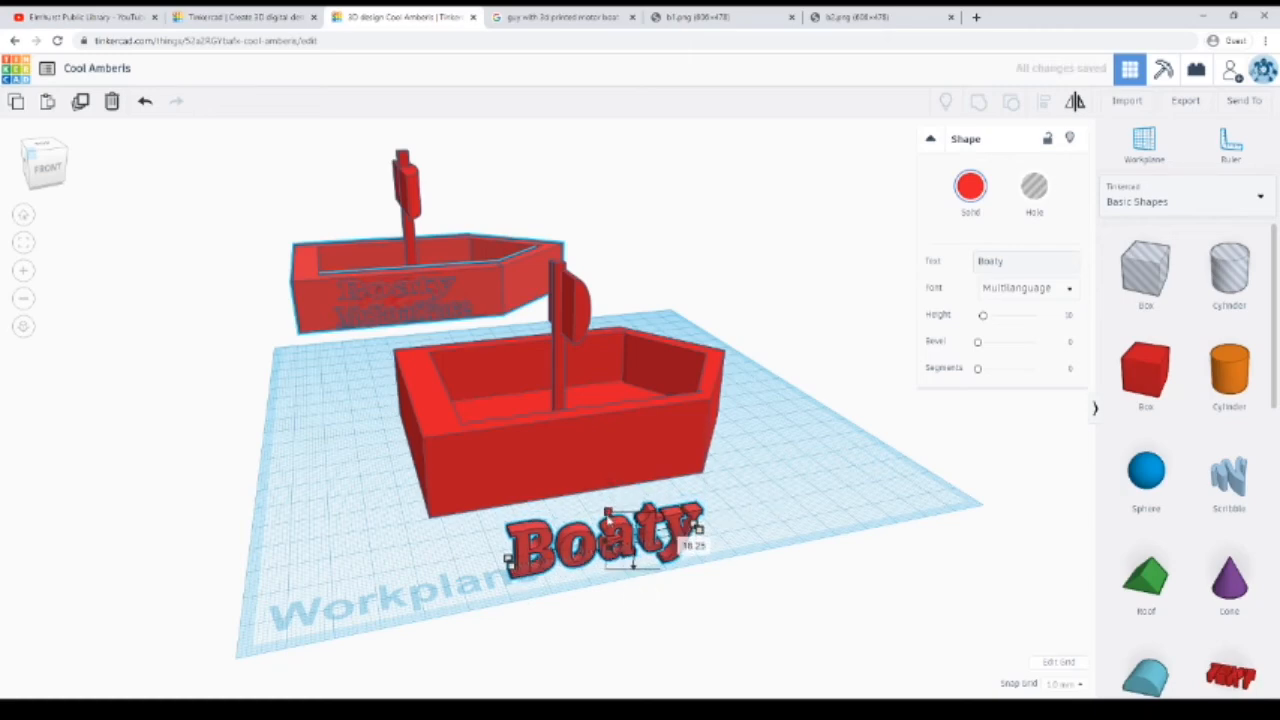
# Move the "Boaty" text partly into the hull's long side, reduce its height, and raise it to the upper half of the wall
pyautogui.moveTo(786, 571); pyautogui.dragTo(940, 585, button='right')
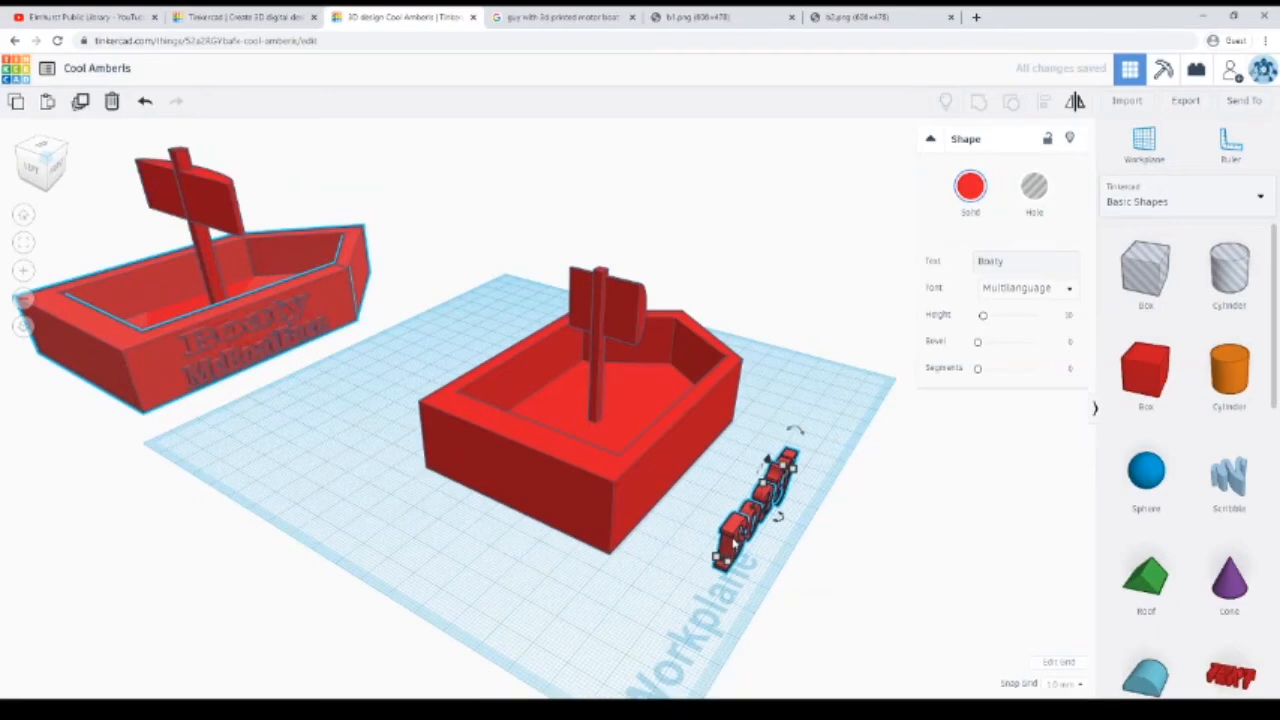
pyautogui.moveTo(734, 543); pyautogui.dragTo(656, 499)
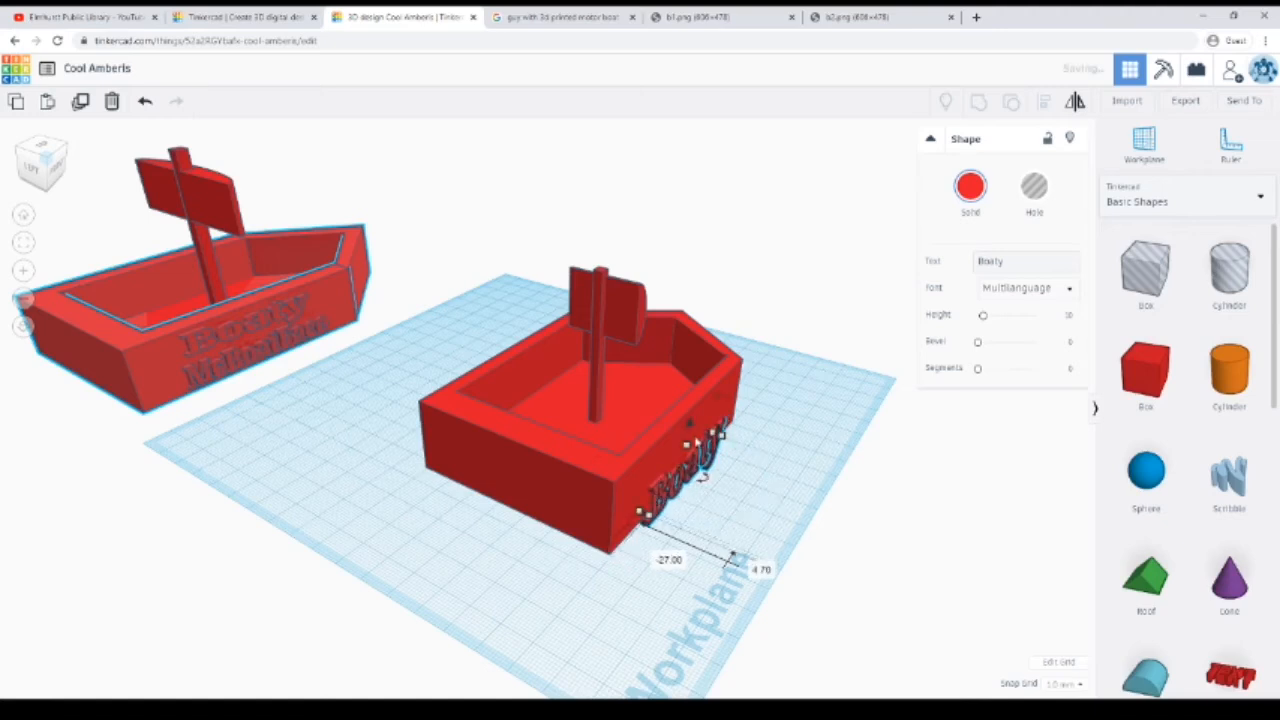
pyautogui.moveTo(690, 430); pyautogui.dragTo(670, 390)
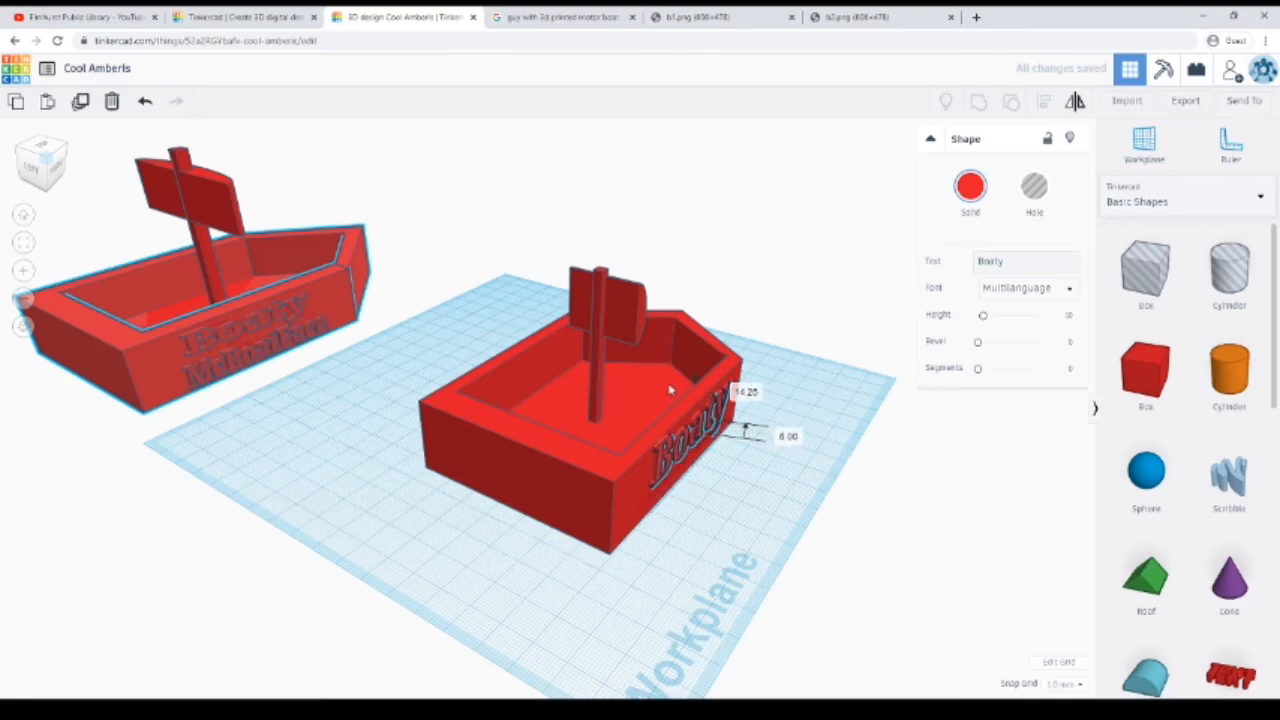
pyautogui.moveTo(667, 380); pyautogui.dragTo(655, 410, button='right')
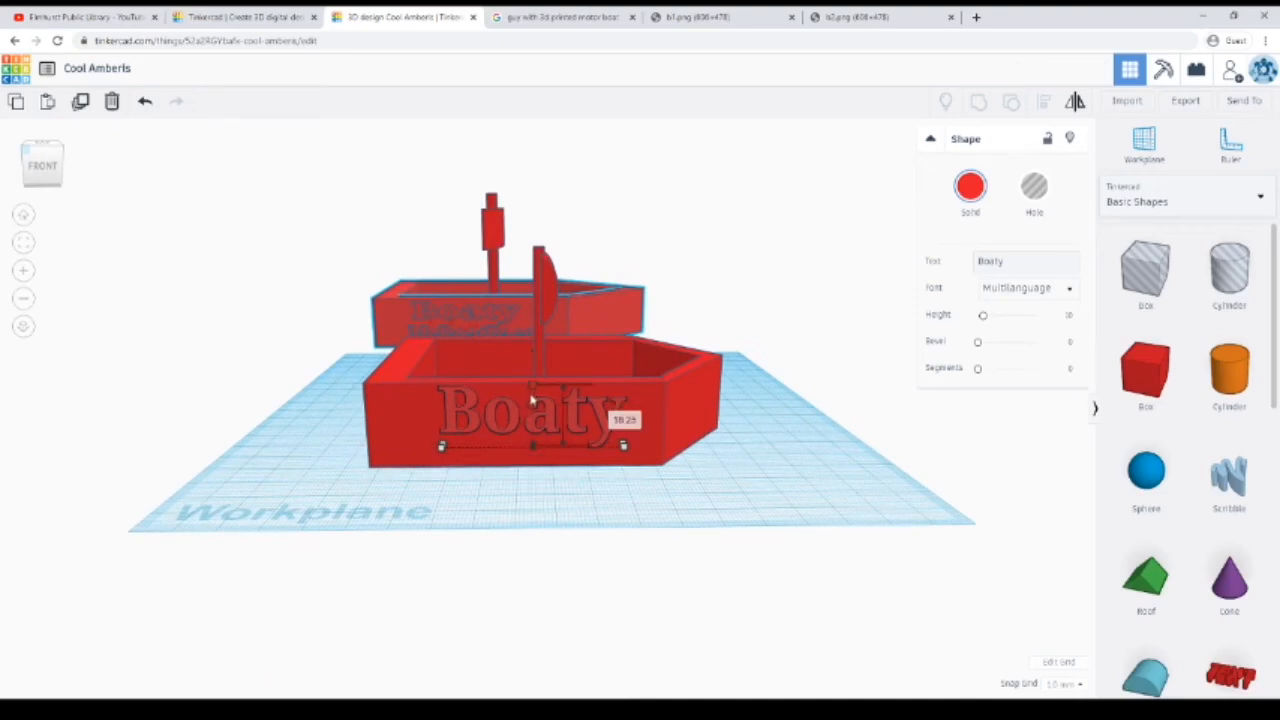
pyautogui.moveTo(530, 396); pyautogui.dragTo(530, 362)
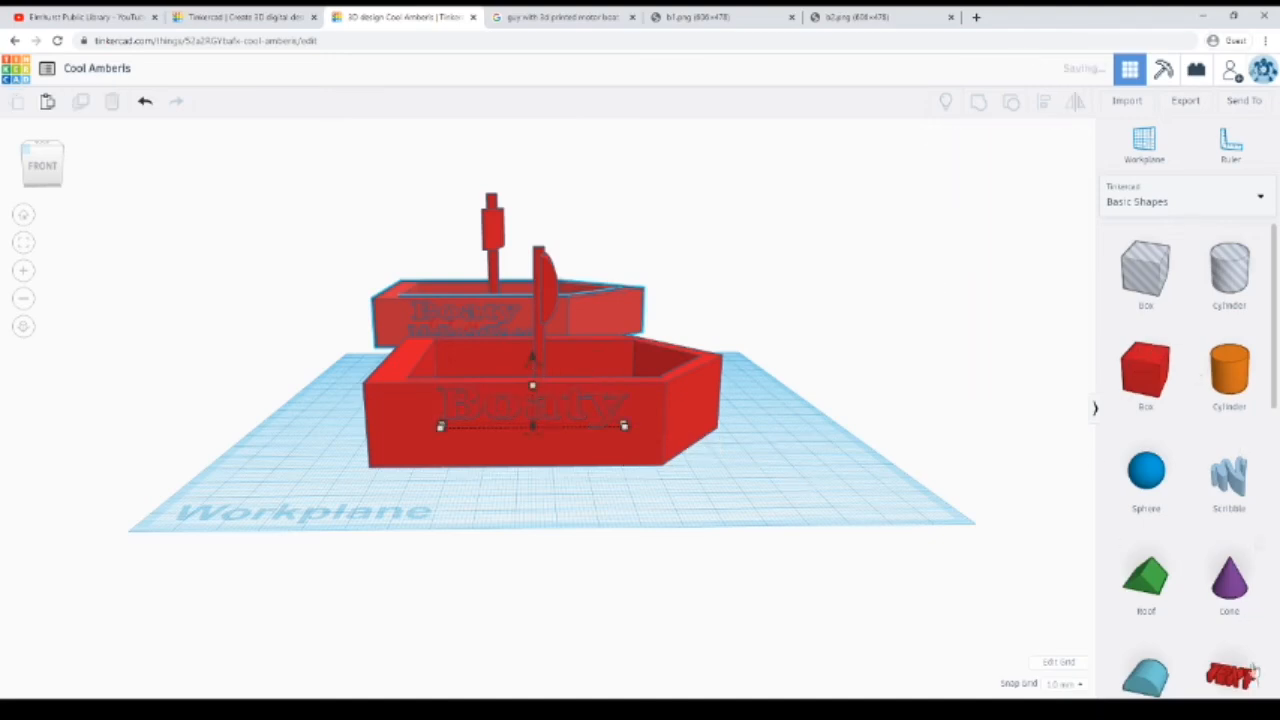
# Add a second text shape in front of the boat reading "McBoatFace2"
pyautogui.moveTo(1252, 672); pyautogui.dragTo(560, 565)
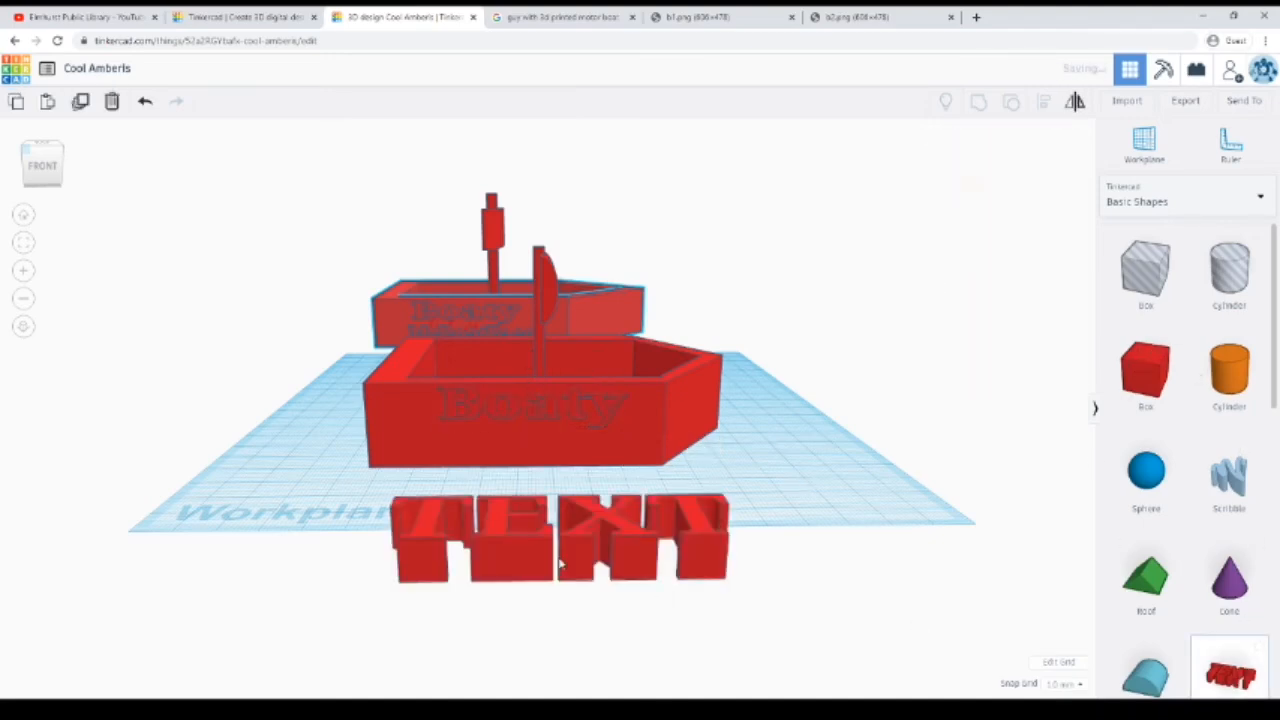
pyautogui.moveTo(560, 565); pyautogui.dragTo(808, 497, button='right')
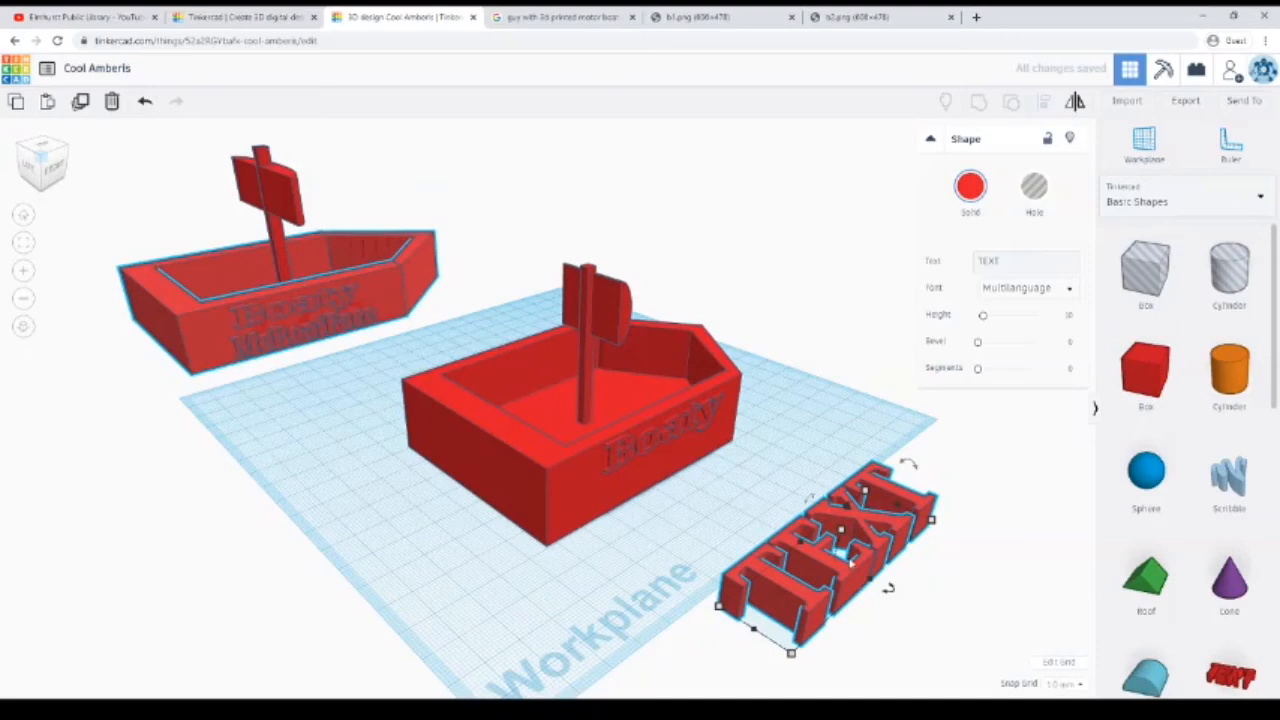
pyautogui.click(984, 260)
pyautogui.click(1016, 258)
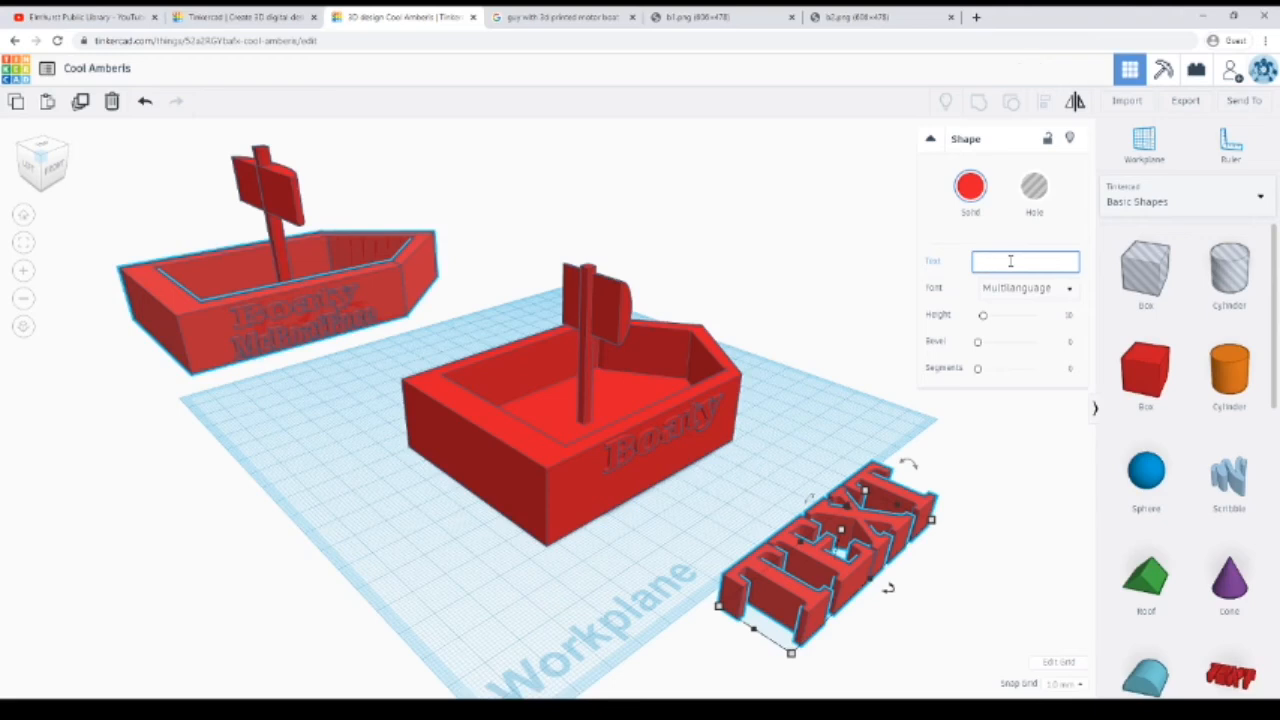
pyautogui.write('McB')
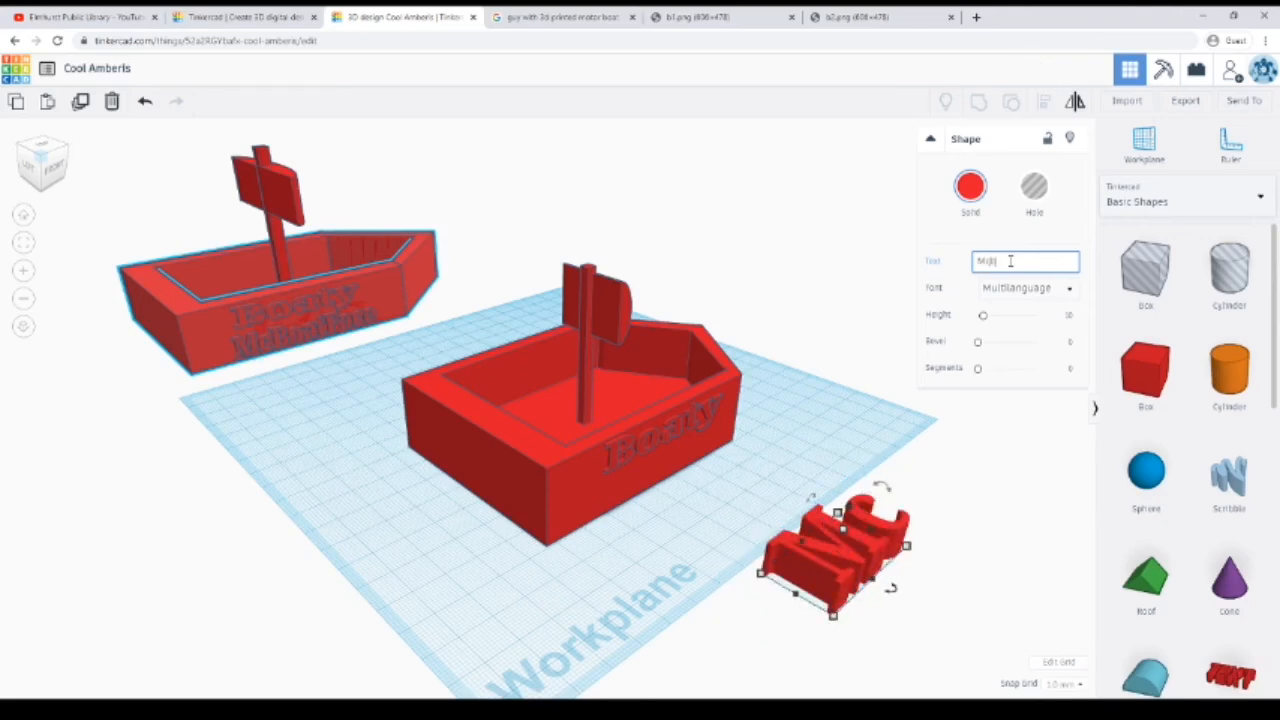
pyautogui.write('oatFace2')
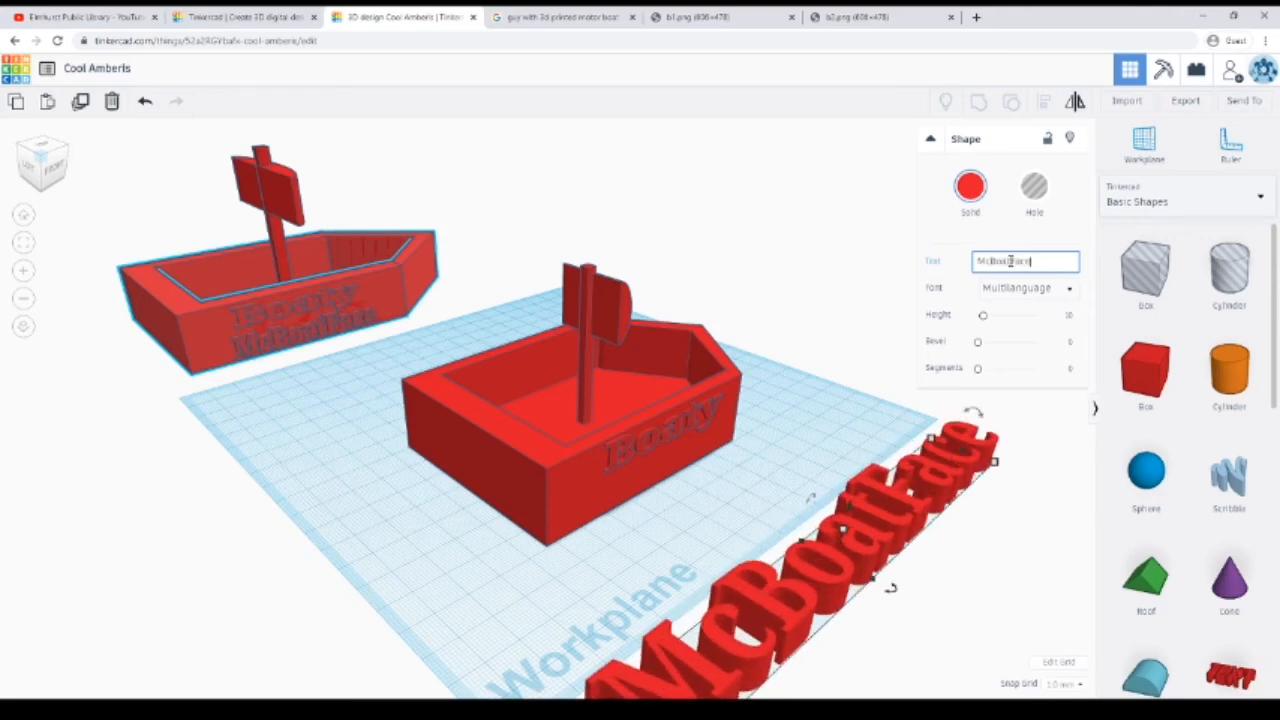
pyautogui.click(936, 545)
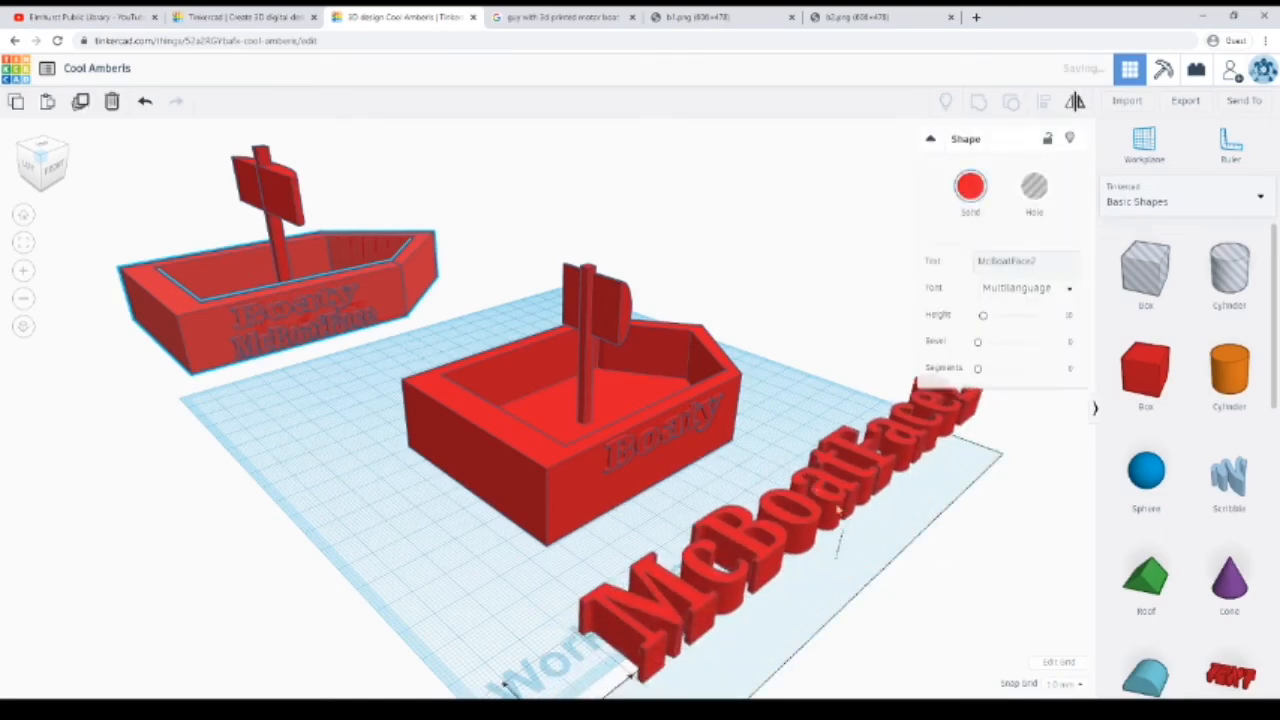
# Rotate the "McBoatFace2" text 90 degrees so its letters stand upright, facing outward along the boat's side
pyautogui.moveTo(988, 560); pyautogui.dragTo(1046, 508, button='right')
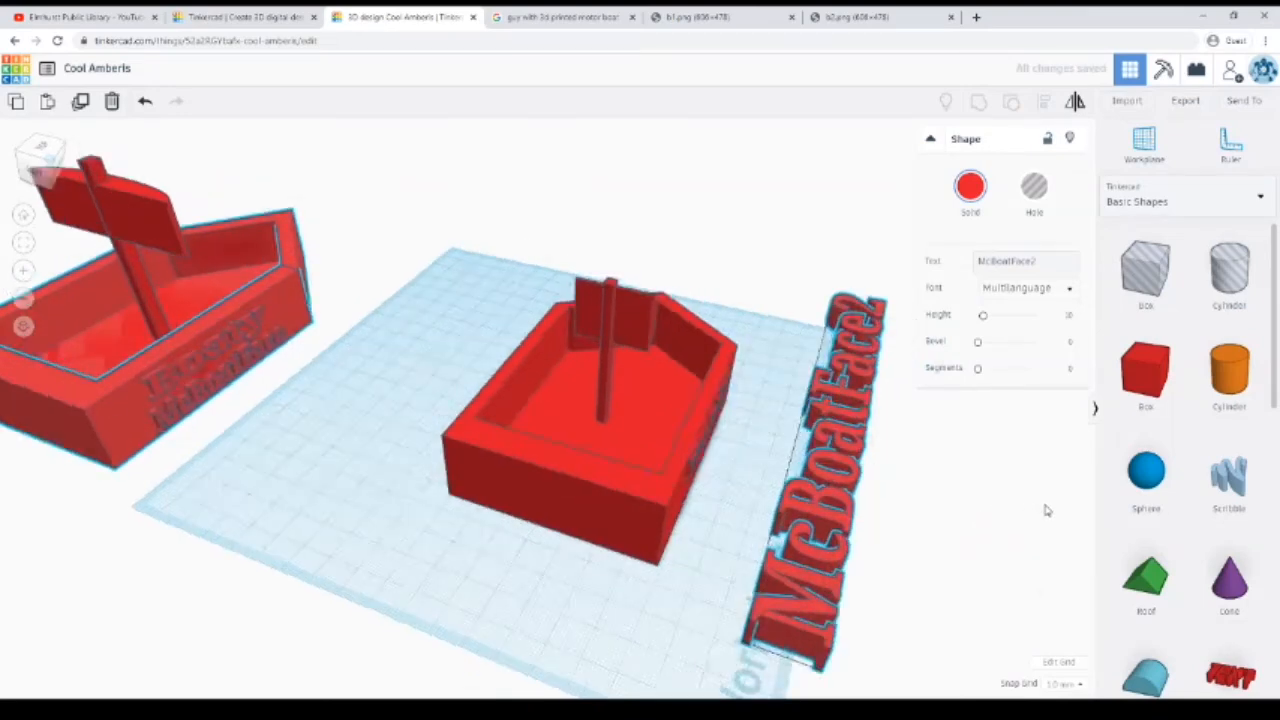
pyautogui.moveTo(818, 270); pyautogui.dragTo(853, 295)
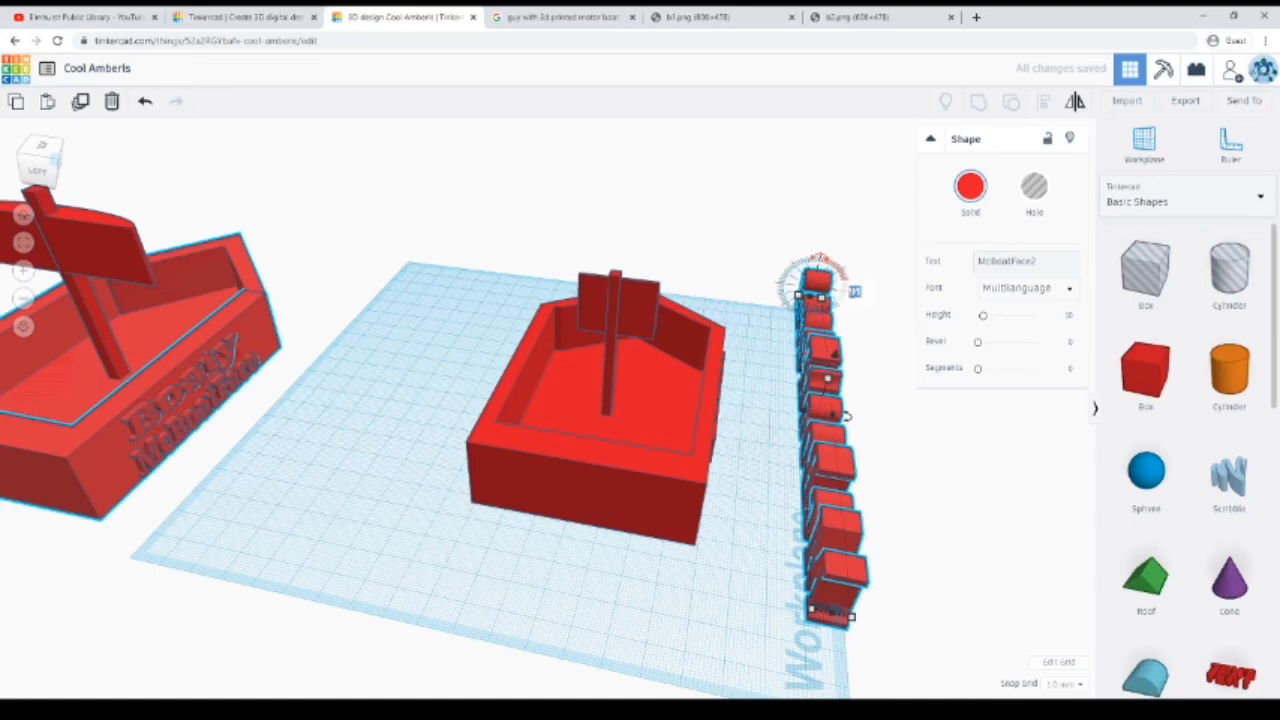
pyautogui.moveTo(853, 293); pyautogui.dragTo(847, 291)
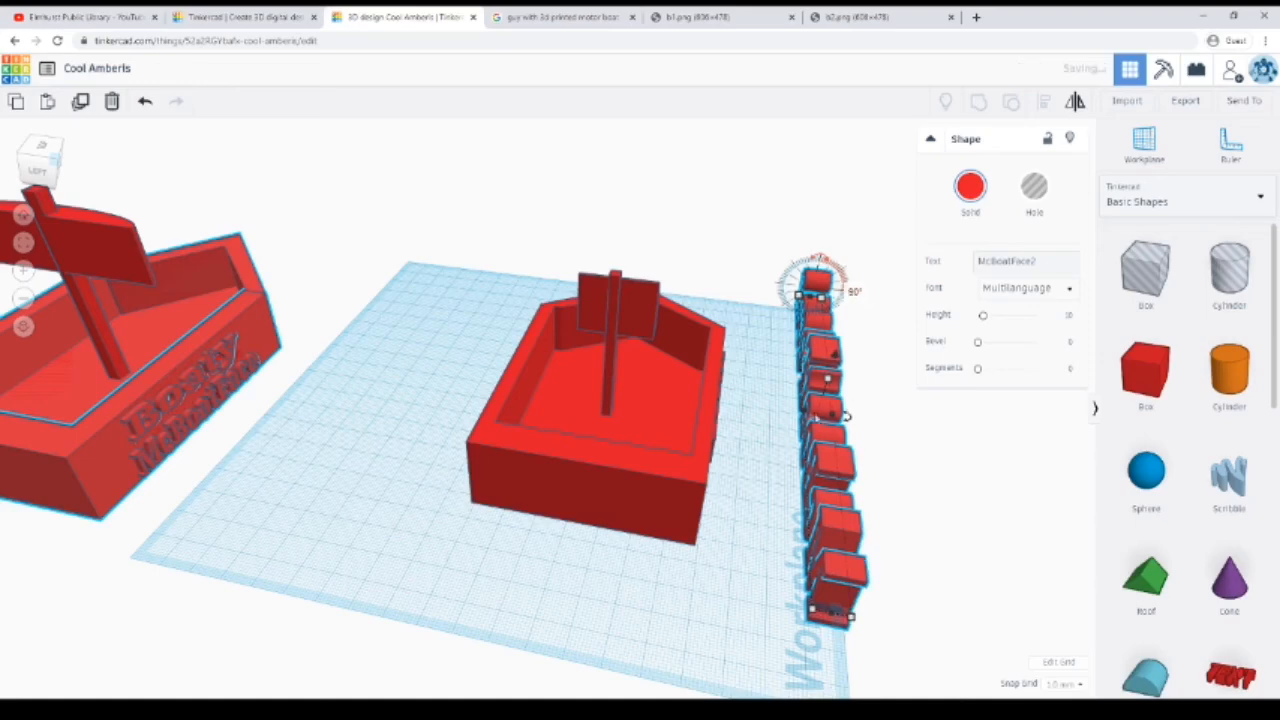
pyautogui.moveTo(845, 415); pyautogui.dragTo(929, 451)
pyautogui.click(929, 457)
pyautogui.moveTo(929, 457); pyautogui.dragTo(722, 510, button='right')
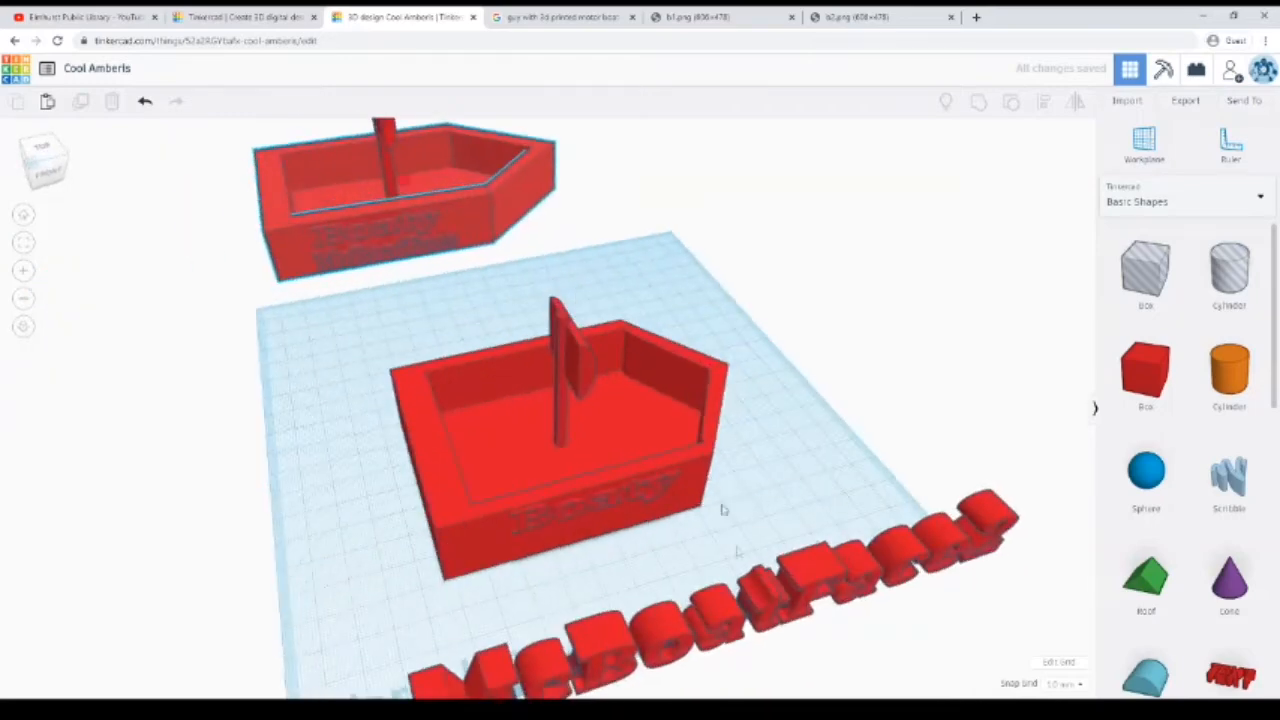
pyautogui.click(764, 595)
pyautogui.moveTo(923, 611); pyautogui.dragTo(1008, 576, button='right')
# Thin the upright "McBoatFace2" text and scale it down proportionally to about 96 mm long, 12 mm tall and 3 mm thick
pyautogui.moveTo(685, 596)
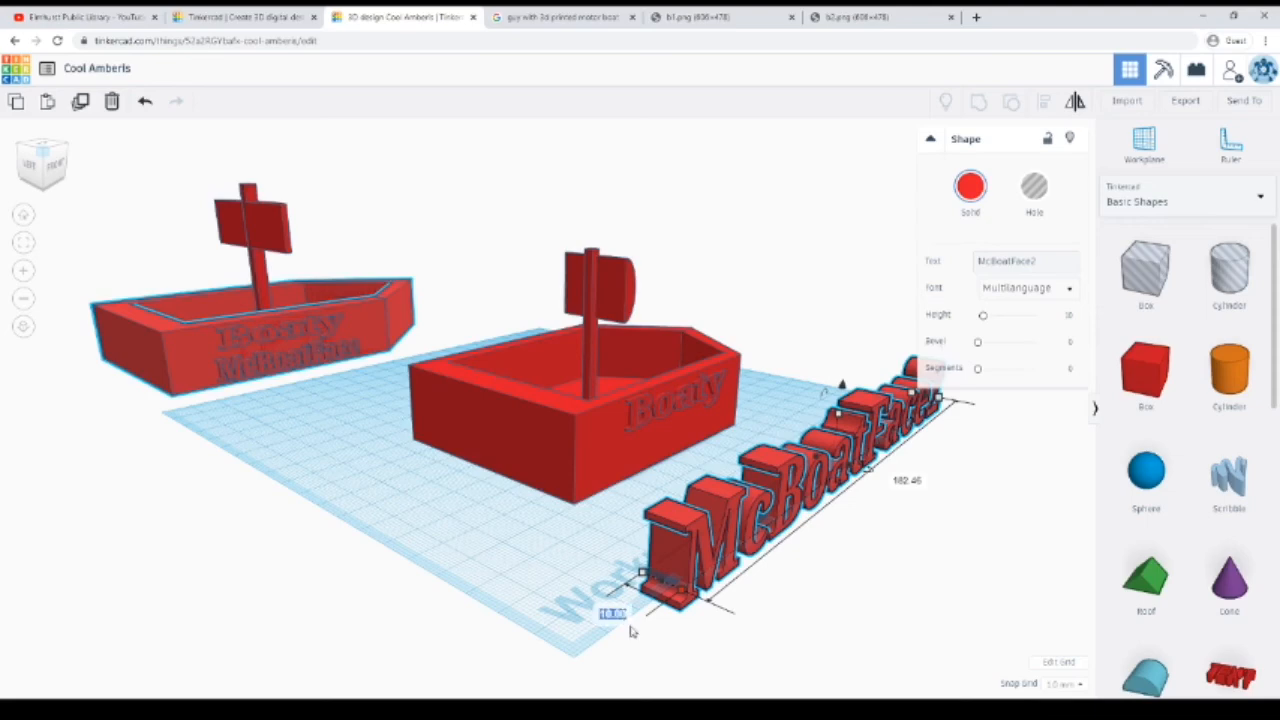
pyautogui.press('Return')
pyautogui.moveTo(993, 563); pyautogui.dragTo(946, 582)
pyautogui.moveTo(946, 582); pyautogui.dragTo(903, 586, button='right')
pyautogui.click(812, 465)
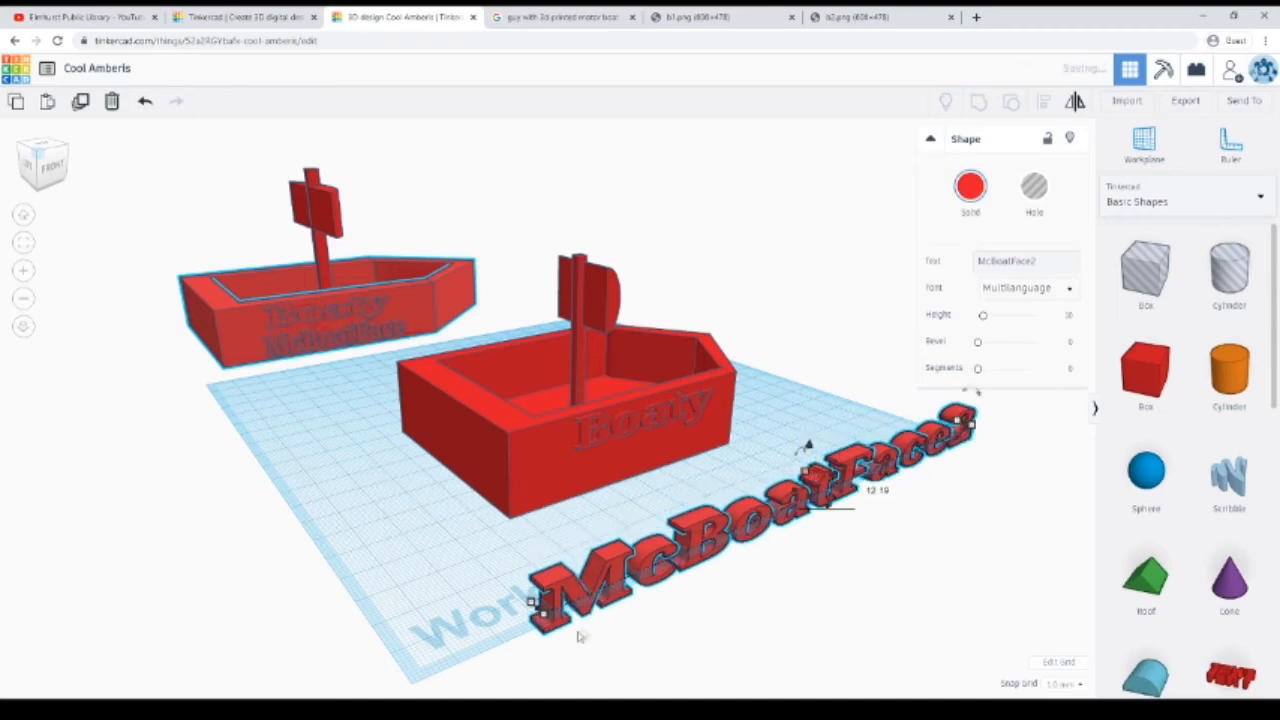
pyautogui.moveTo(542, 616); pyautogui.dragTo(773, 499)
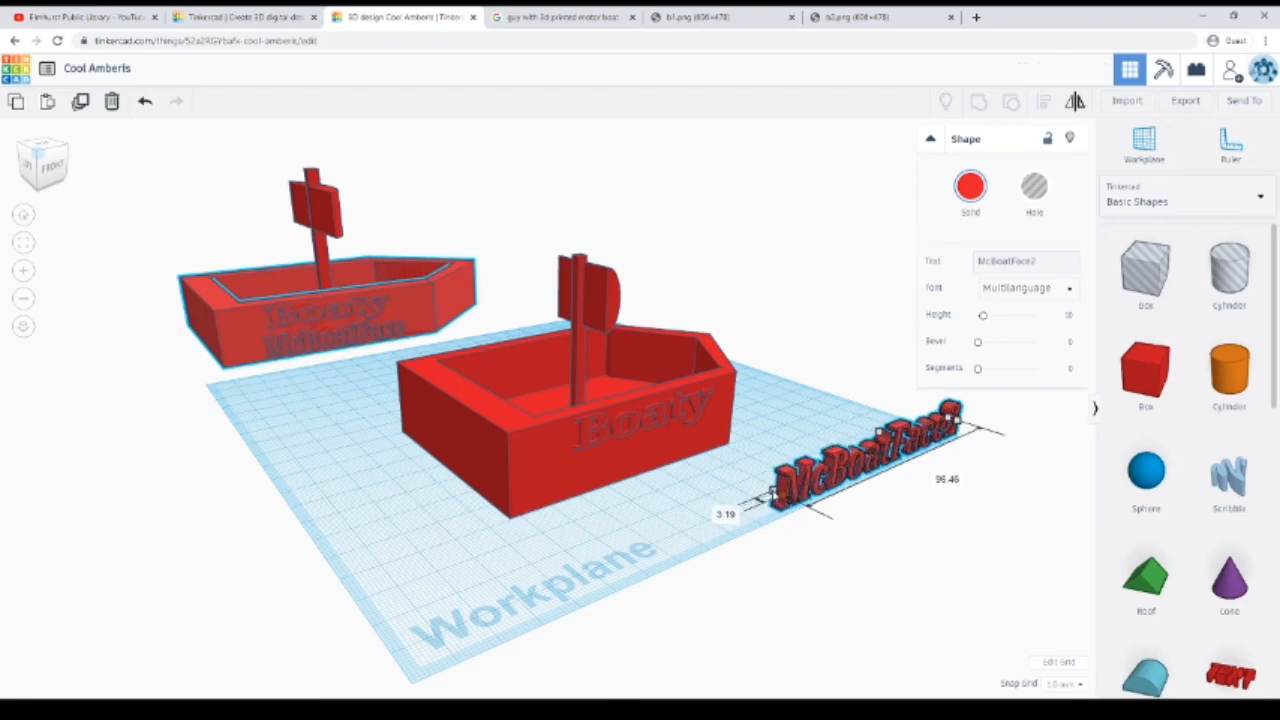
pyautogui.moveTo(773, 496); pyautogui.dragTo(769, 498)
# Move the "McBoatFace2" text next to the hull's long side, in front of the "Boaty" lettering
pyautogui.moveTo(920, 591); pyautogui.dragTo(935, 599, button='right')
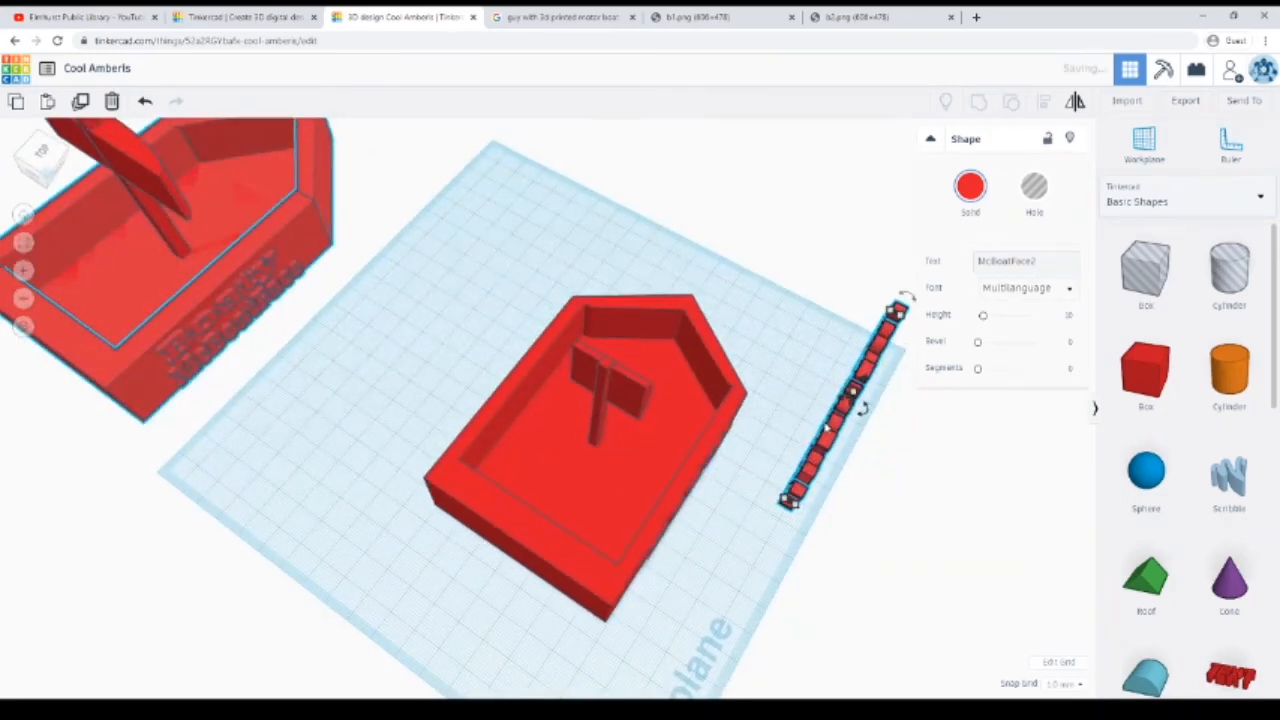
pyautogui.moveTo(835, 445); pyautogui.dragTo(677, 547)
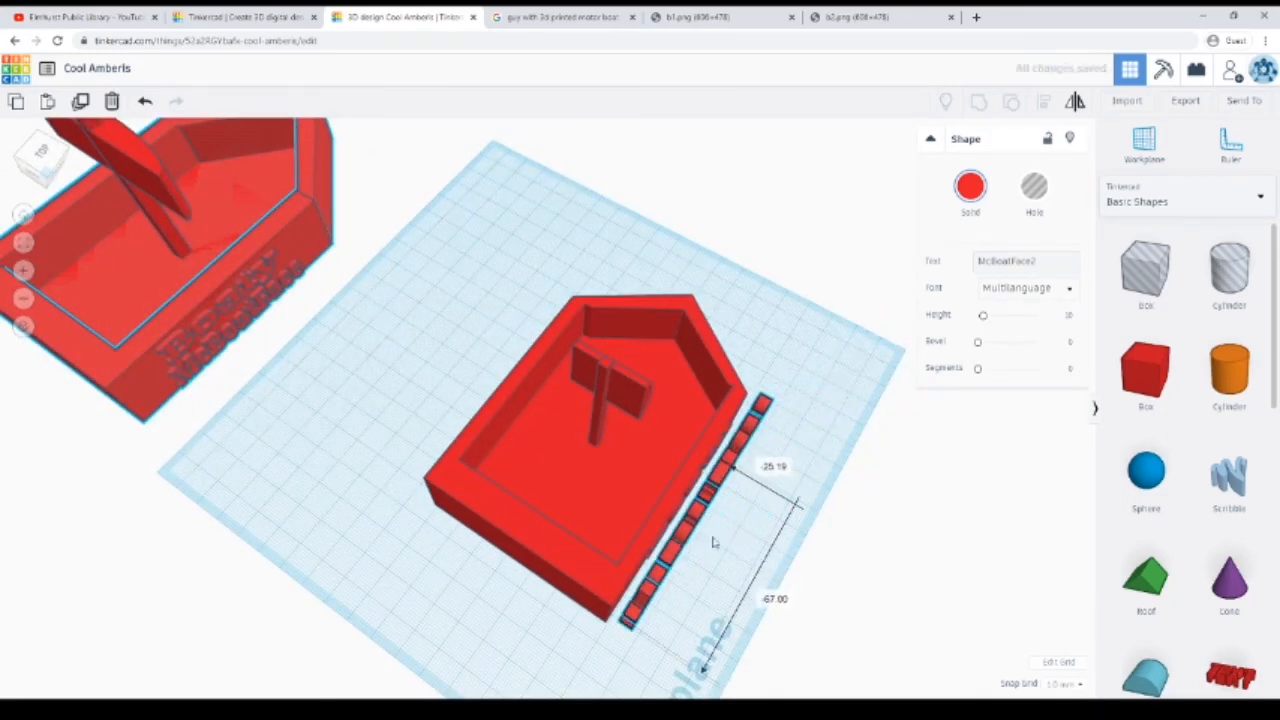
pyautogui.moveTo(716, 543); pyautogui.dragTo(599, 466, button='right')
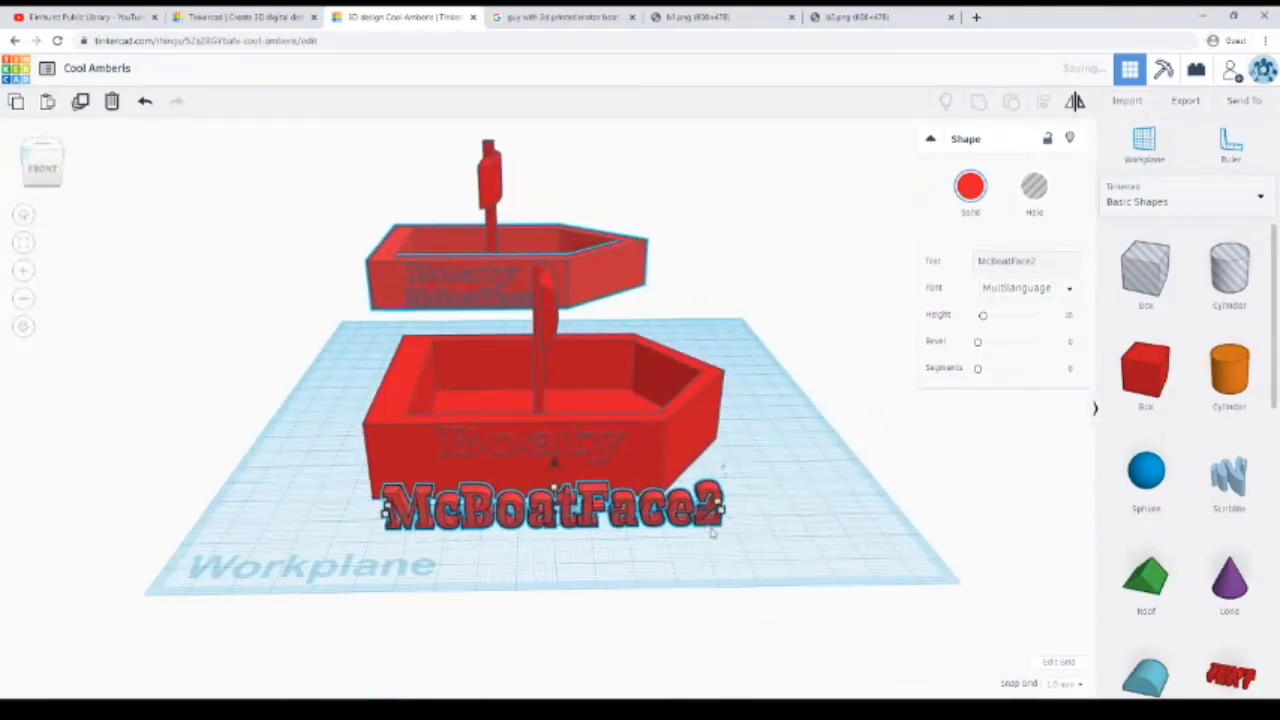
# Reduce the "McBoatFace2" text to about 10 mm tall and 73 mm long to fit the hull side
pyautogui.moveTo(720, 515); pyautogui.dragTo(703, 513)
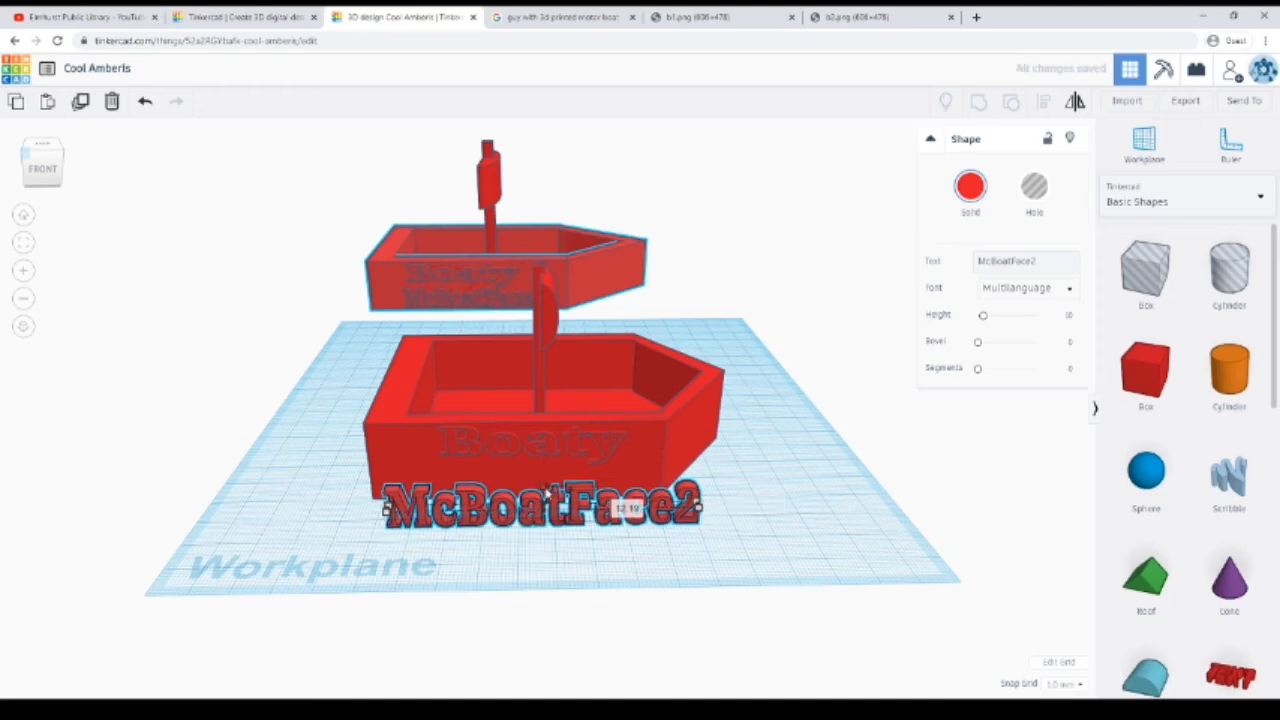
pyautogui.moveTo(546, 495); pyautogui.dragTo(545, 502)
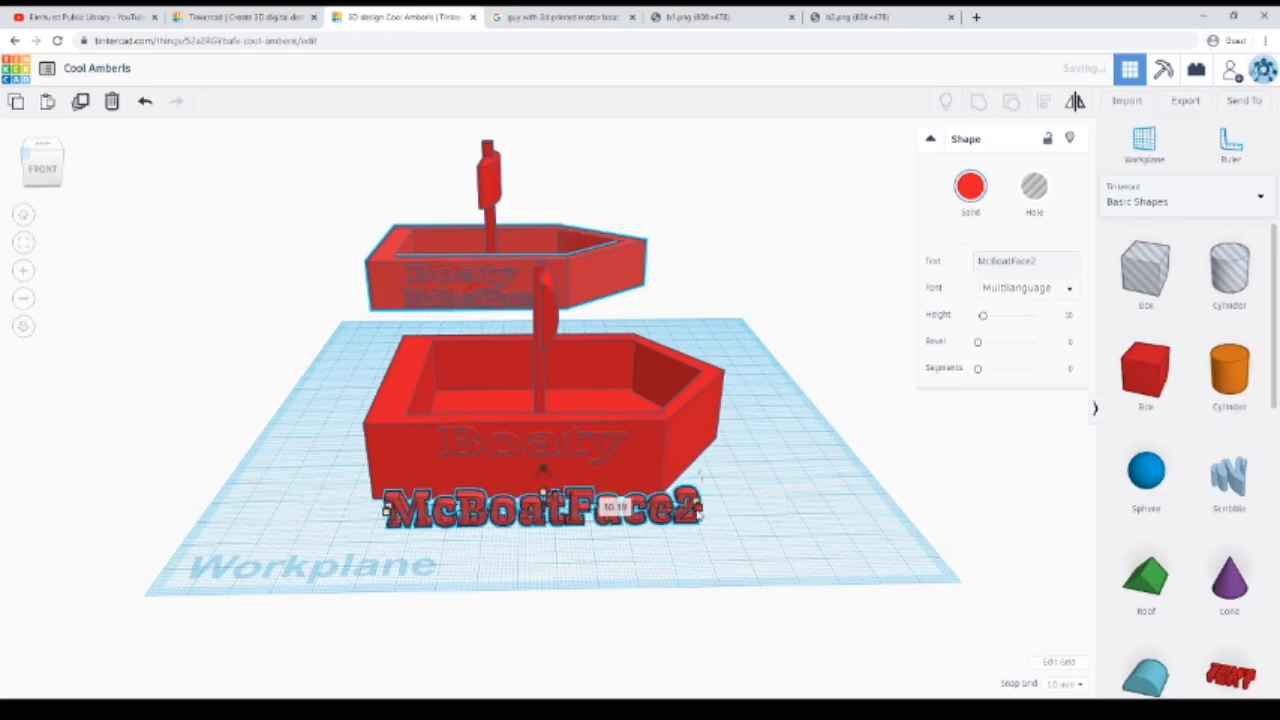
pyautogui.moveTo(700, 512); pyautogui.dragTo(642, 509)
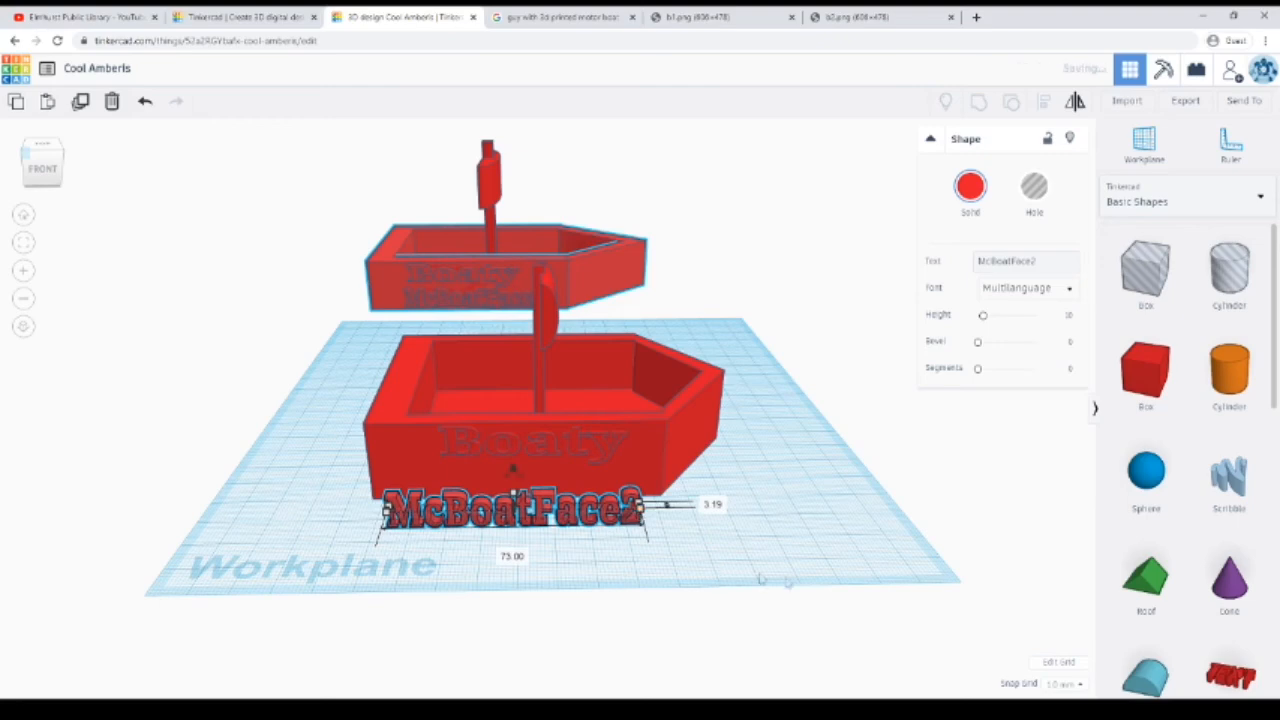
# Move the "McBoatFace2" text partly into the hull's long side, undoing any accidental shift of the boat
pyautogui.moveTo(762, 580); pyautogui.dragTo(700, 503, button='right')
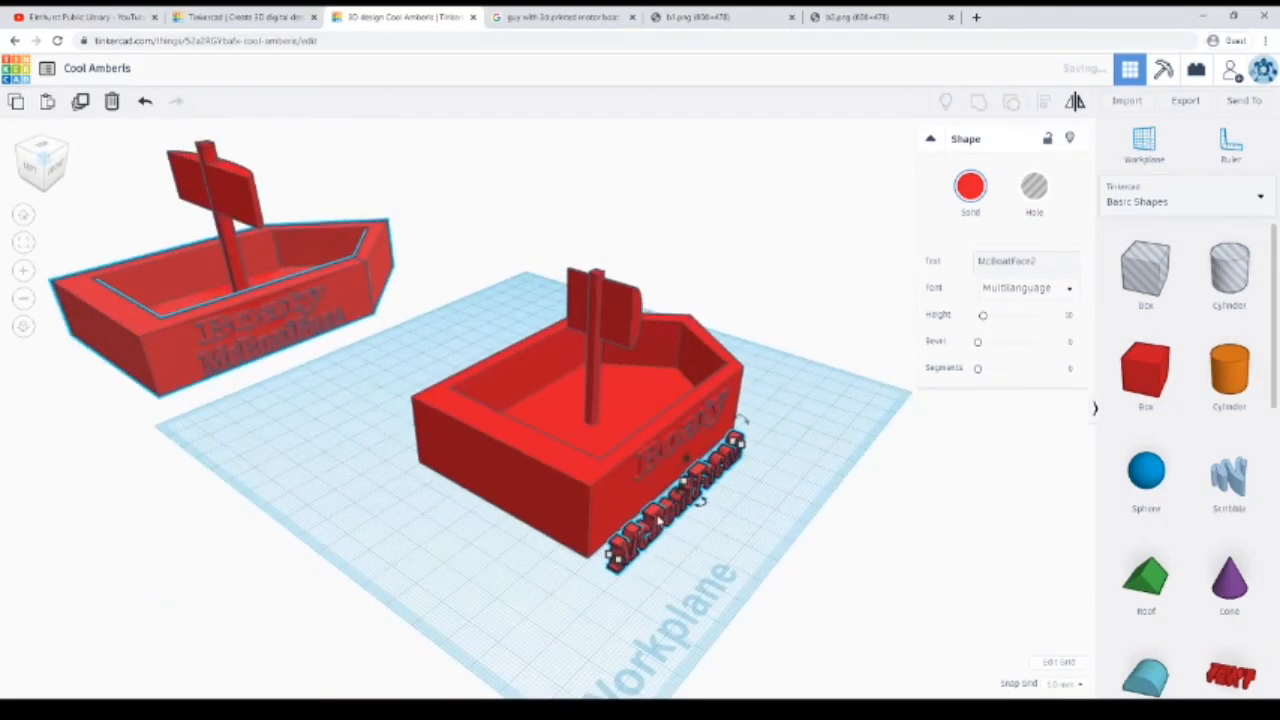
pyautogui.moveTo(658, 518); pyautogui.dragTo(629, 534)
pyautogui.moveTo(722, 573); pyautogui.dragTo(722, 573, button='right')
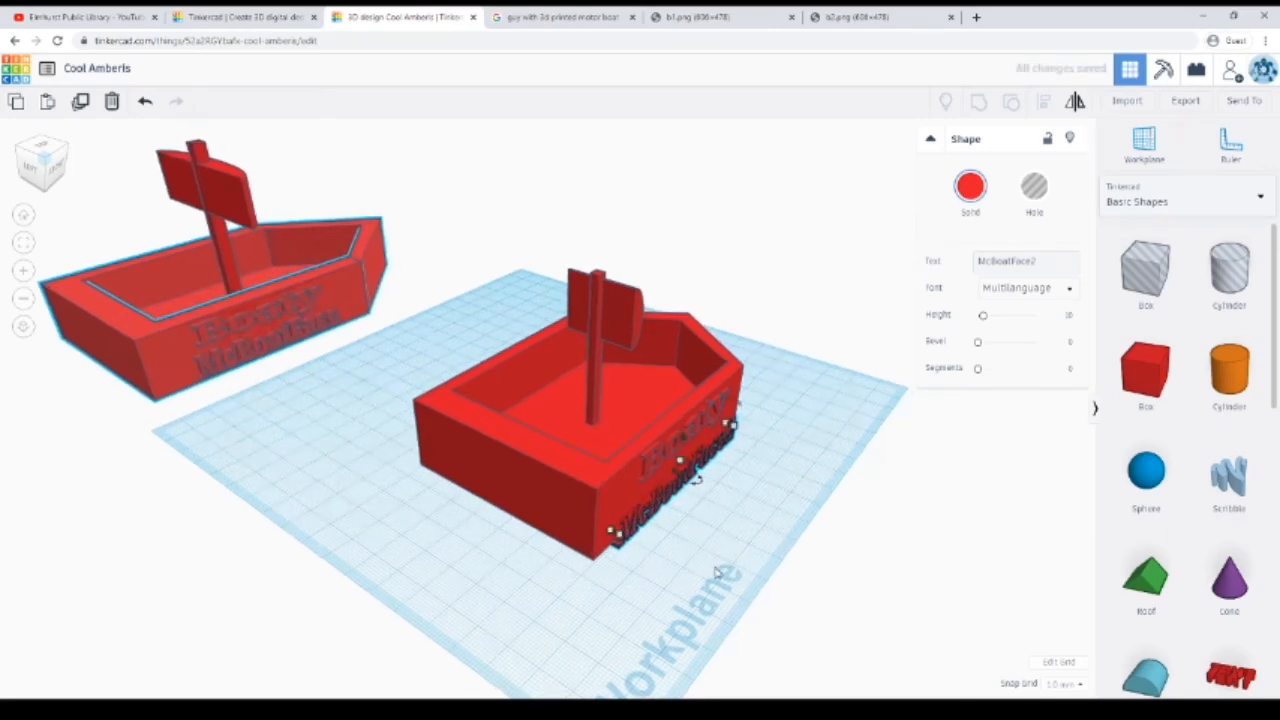
pyautogui.click(658, 500)
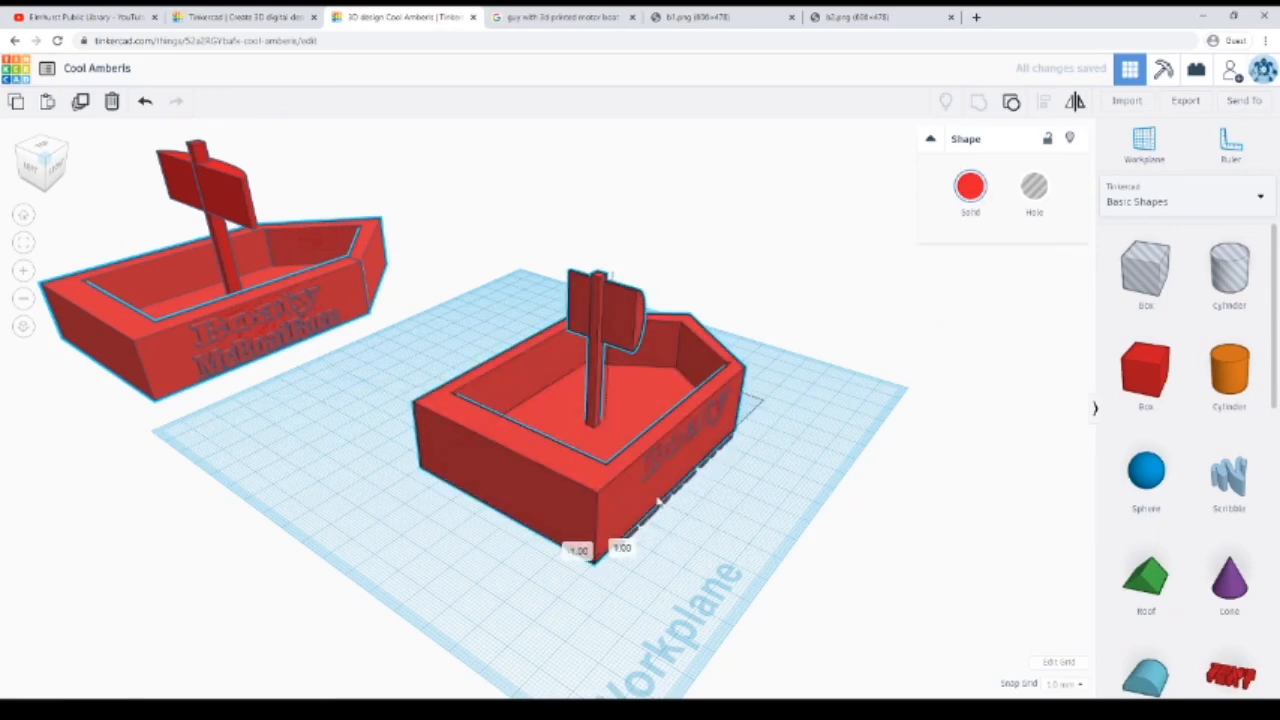
pyautogui.hotkey('ctrl', 'z')
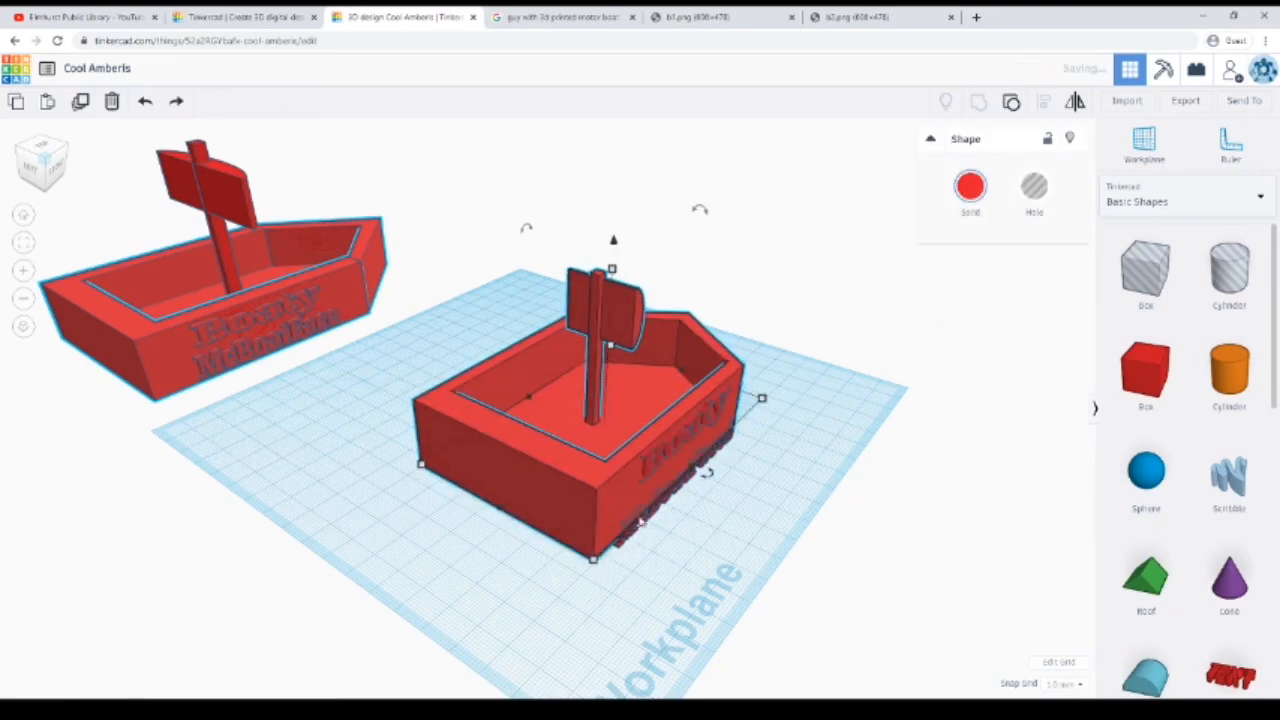
pyautogui.click(624, 547)
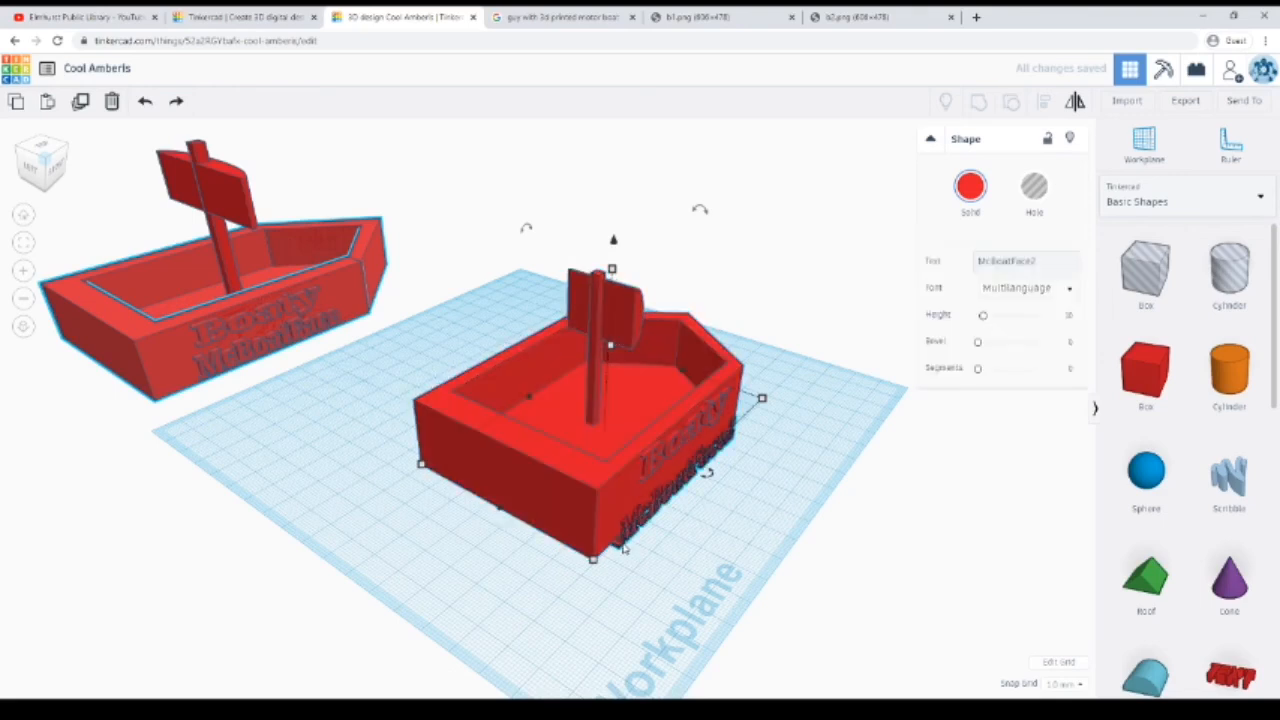
pyautogui.moveTo(625, 549); pyautogui.dragTo(625, 546)
# Raise the "McBoatFace2" text slightly and shift it toward the stern to sit centred beneath "Boaty"
pyautogui.moveTo(725, 519); pyautogui.dragTo(665, 437, button='right')
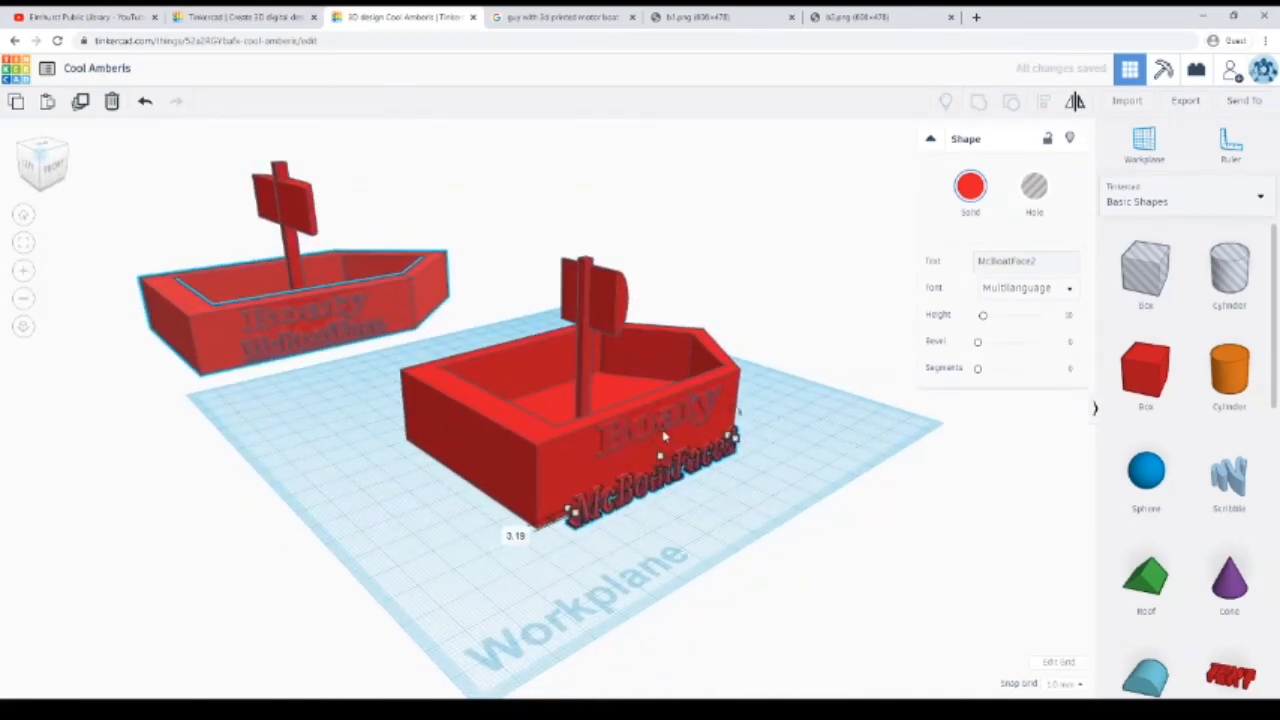
pyautogui.moveTo(662, 434); pyautogui.dragTo(662, 428)
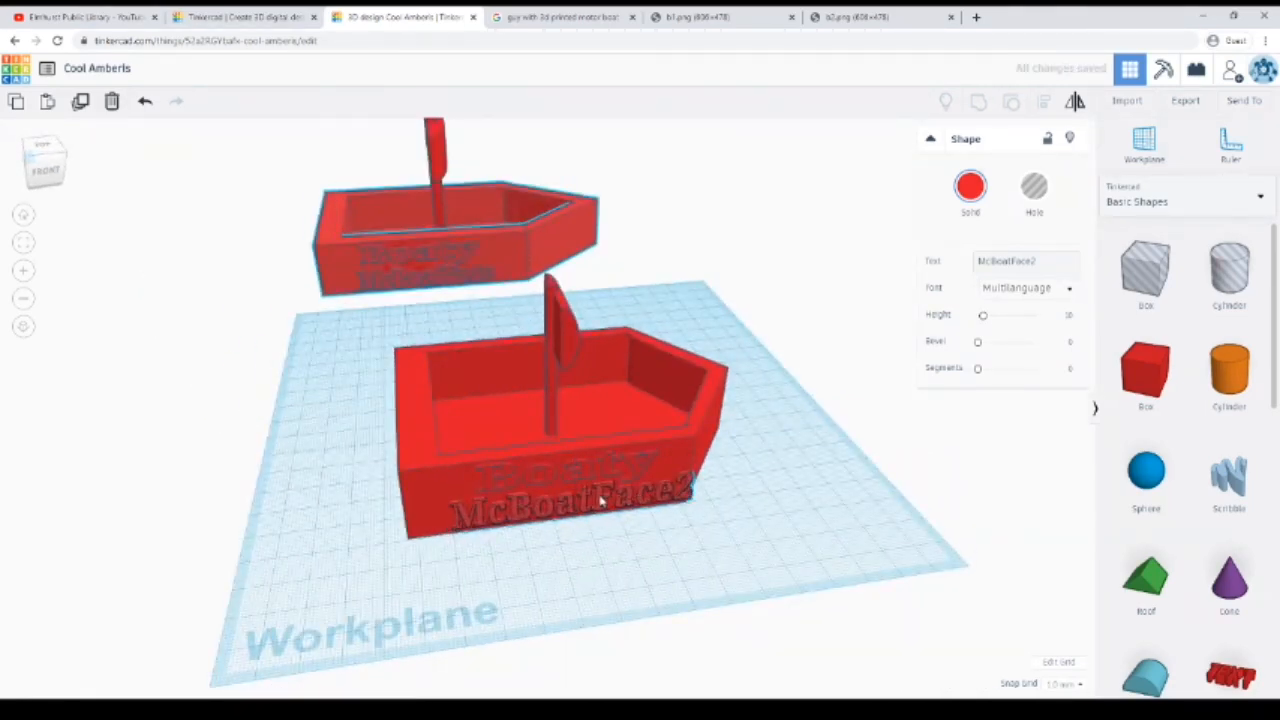
pyautogui.moveTo(598, 500); pyautogui.dragTo(591, 502)
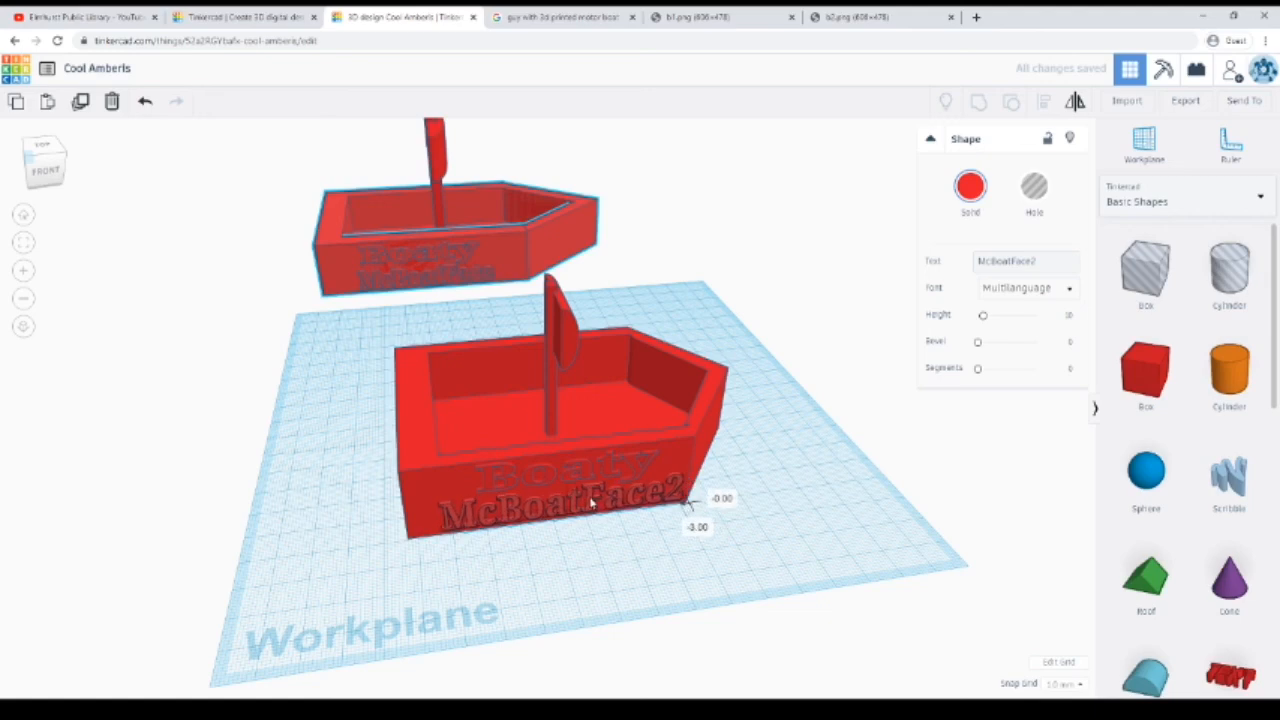
# Group the front boat with its "Boaty" and "McBoatFace2" texts into a single object
pyautogui.click(545, 580)
pyautogui.moveTo(545, 580); pyautogui.dragTo(505, 593, button='right')
pyautogui.moveTo(448, 588); pyautogui.dragTo(760, 298)
pyautogui.press('f')
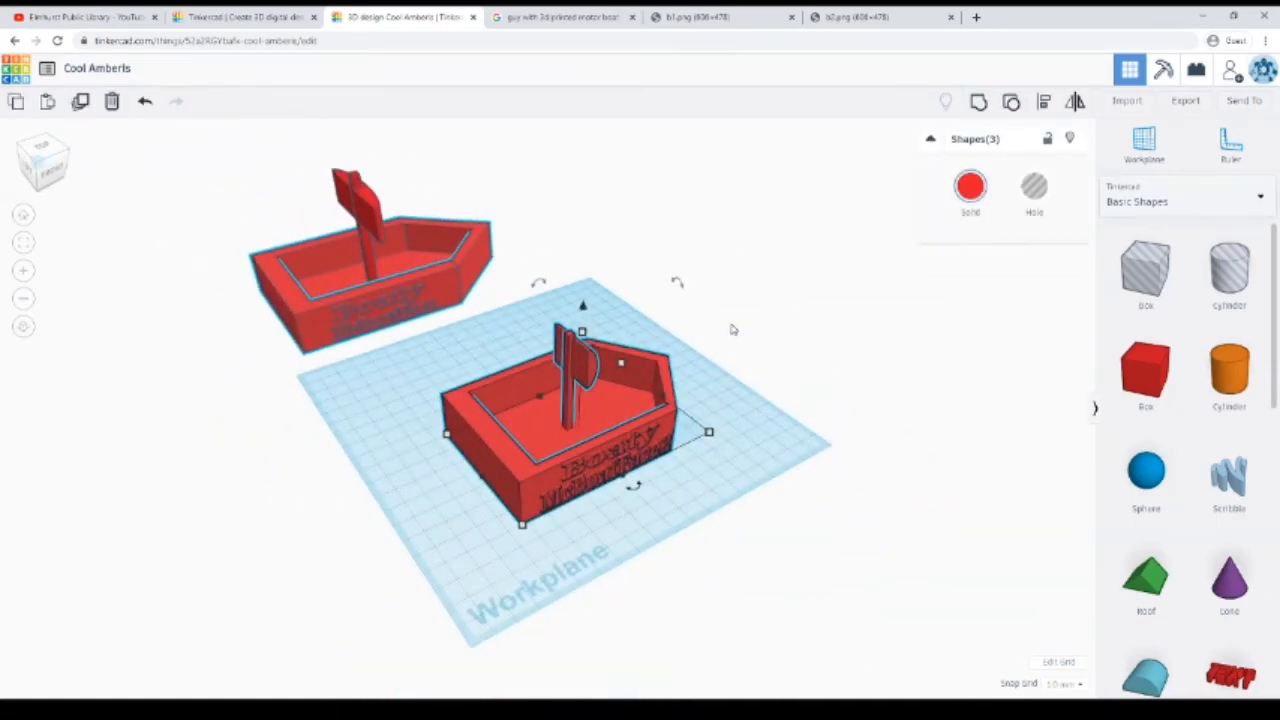
pyautogui.click(978, 101)
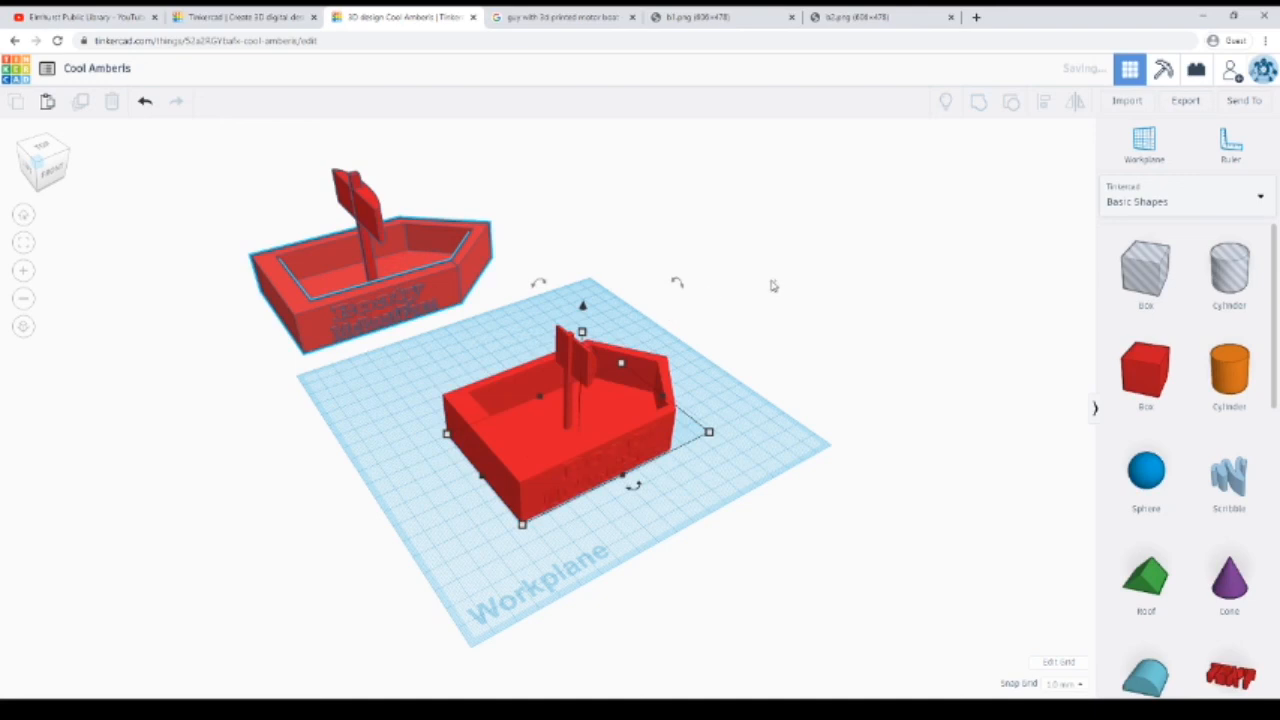
pyautogui.click(768, 284)
pyautogui.click(570, 477)
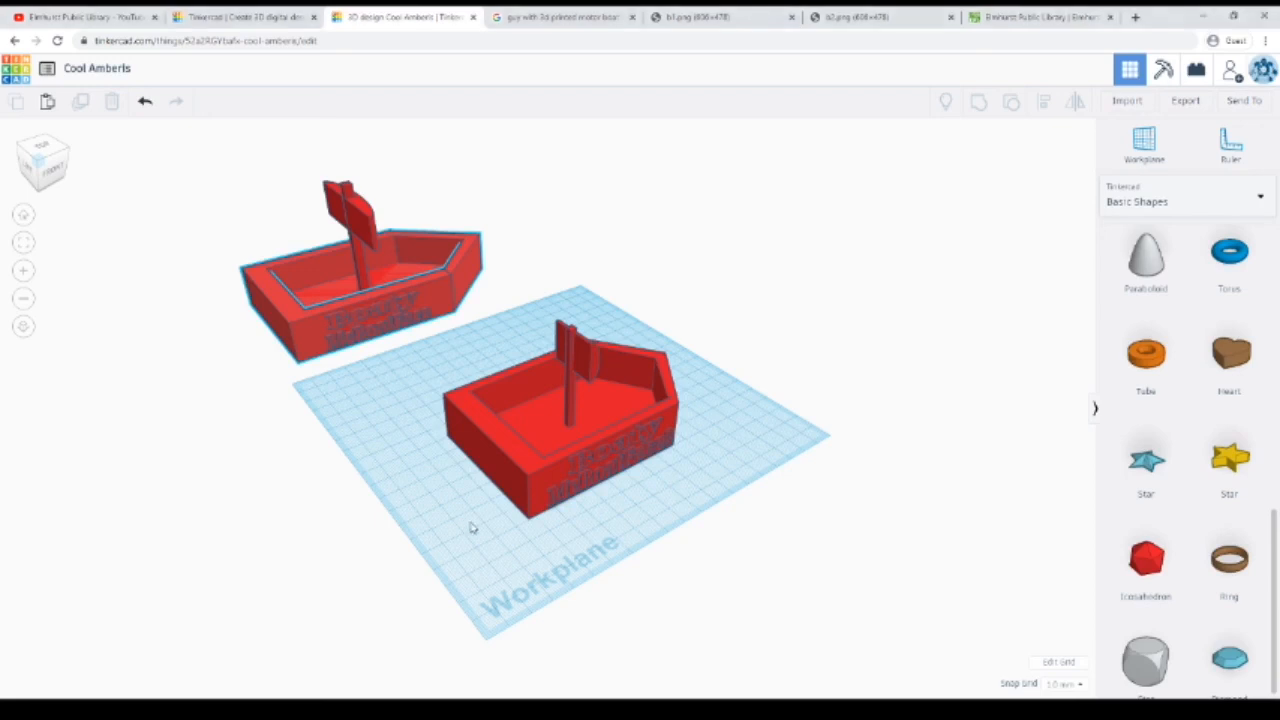
# Add a yellow star and a heart shape to the workplane on the far side of the boat
pyautogui.moveTo(618, 587); pyautogui.dragTo(672, 583, button='right')
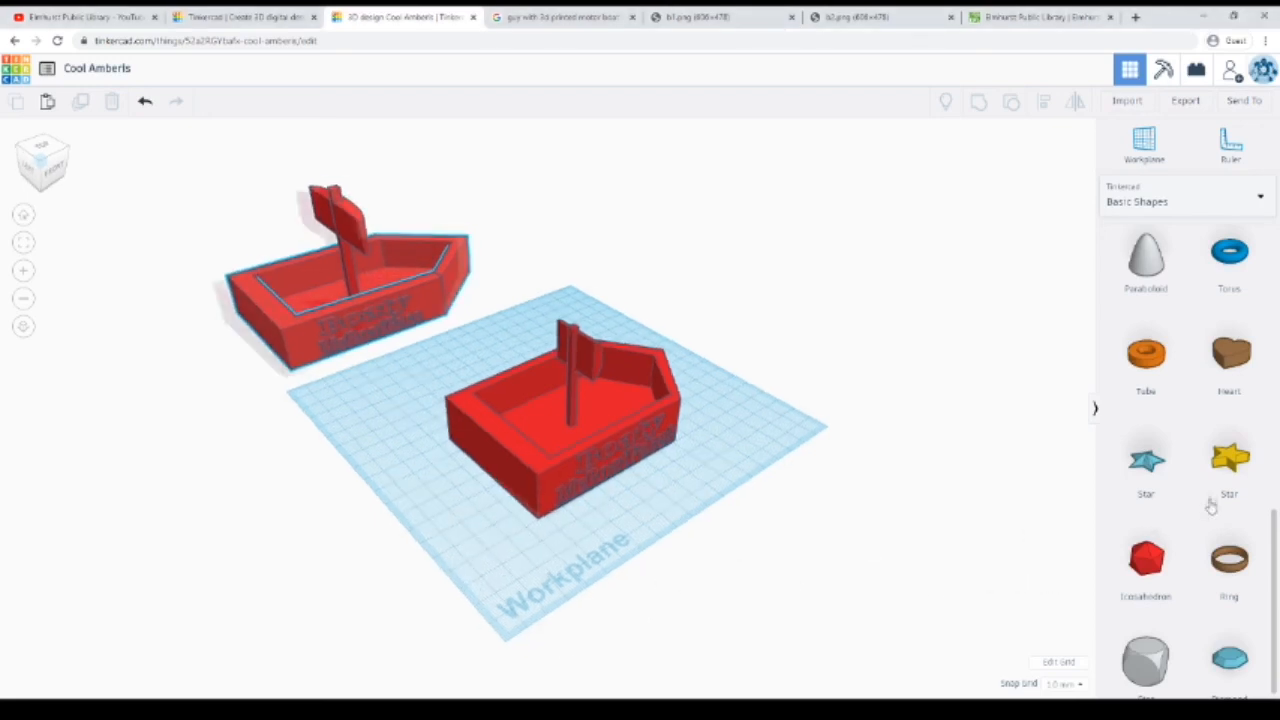
pyautogui.moveTo(453, 440); pyautogui.dragTo(414, 412)
pyautogui.moveTo(1229, 355); pyautogui.dragTo(517, 350)
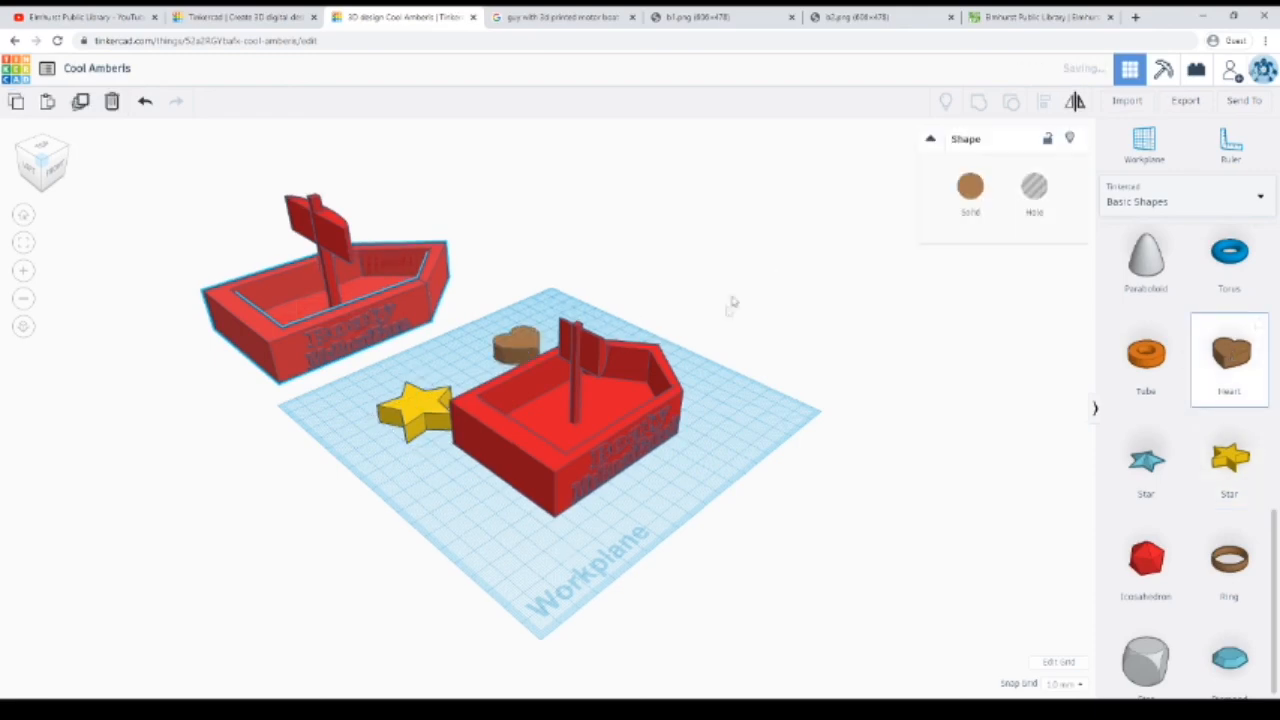
pyautogui.moveTo(731, 296); pyautogui.dragTo(583, 450, button='right')
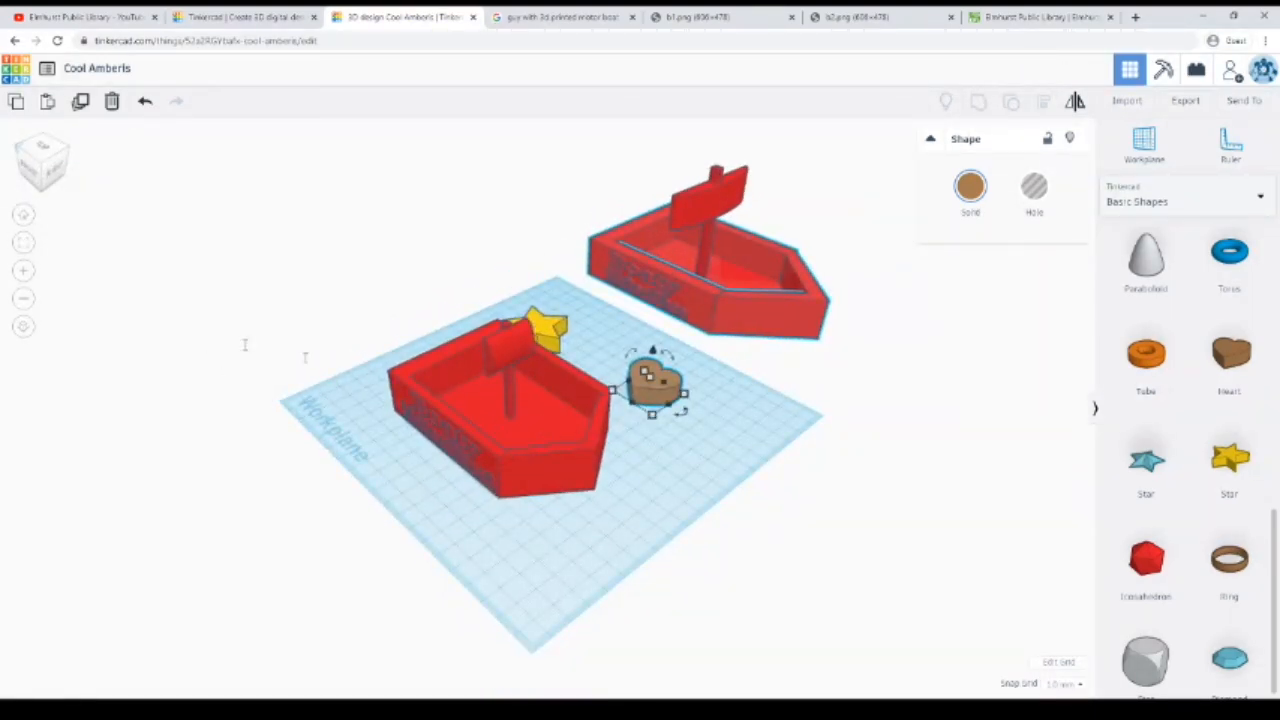
pyautogui.click(533, 560)
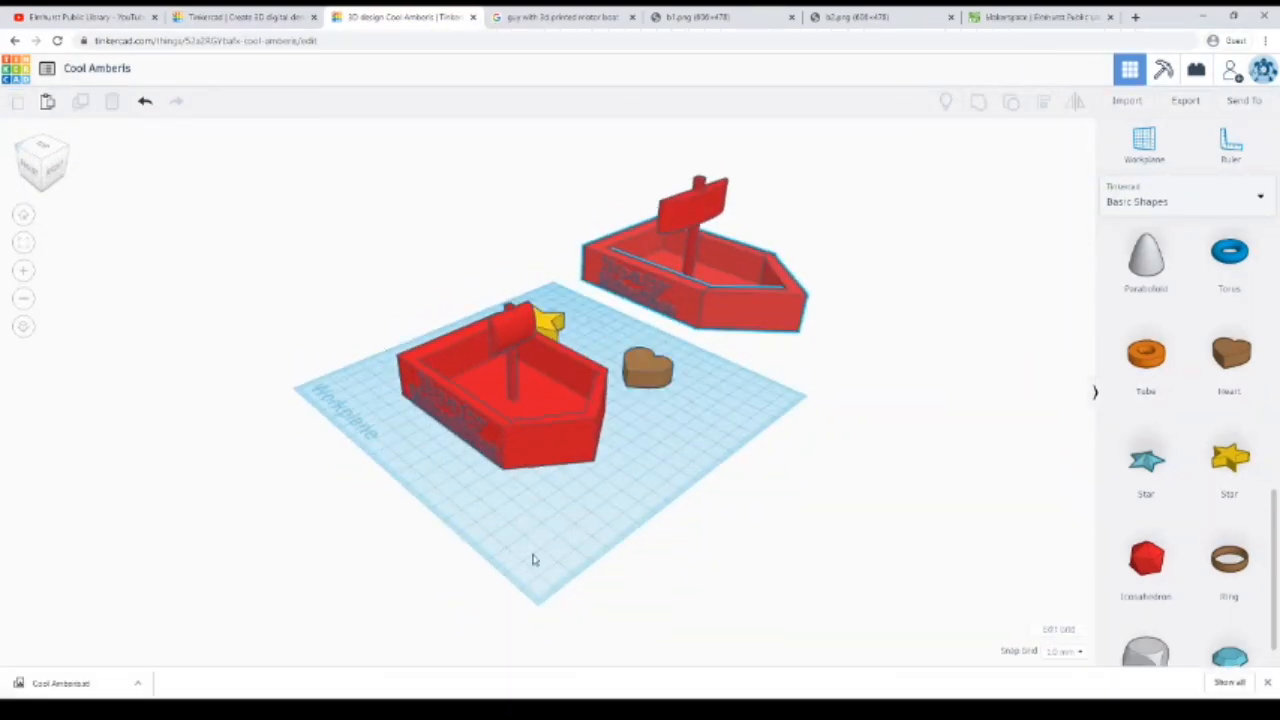
pyautogui.click(527, 418)
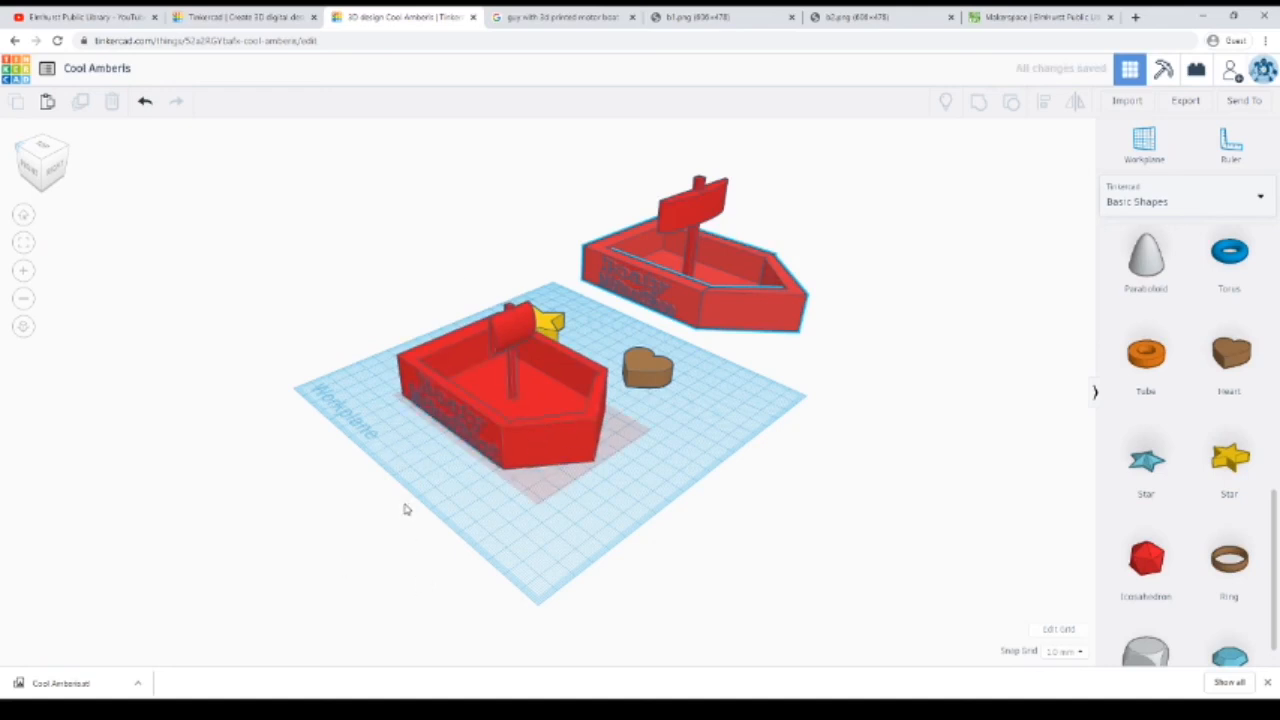
# Export only the grouped front boat as an .STL file for 3D printing
pyautogui.click(506, 432)
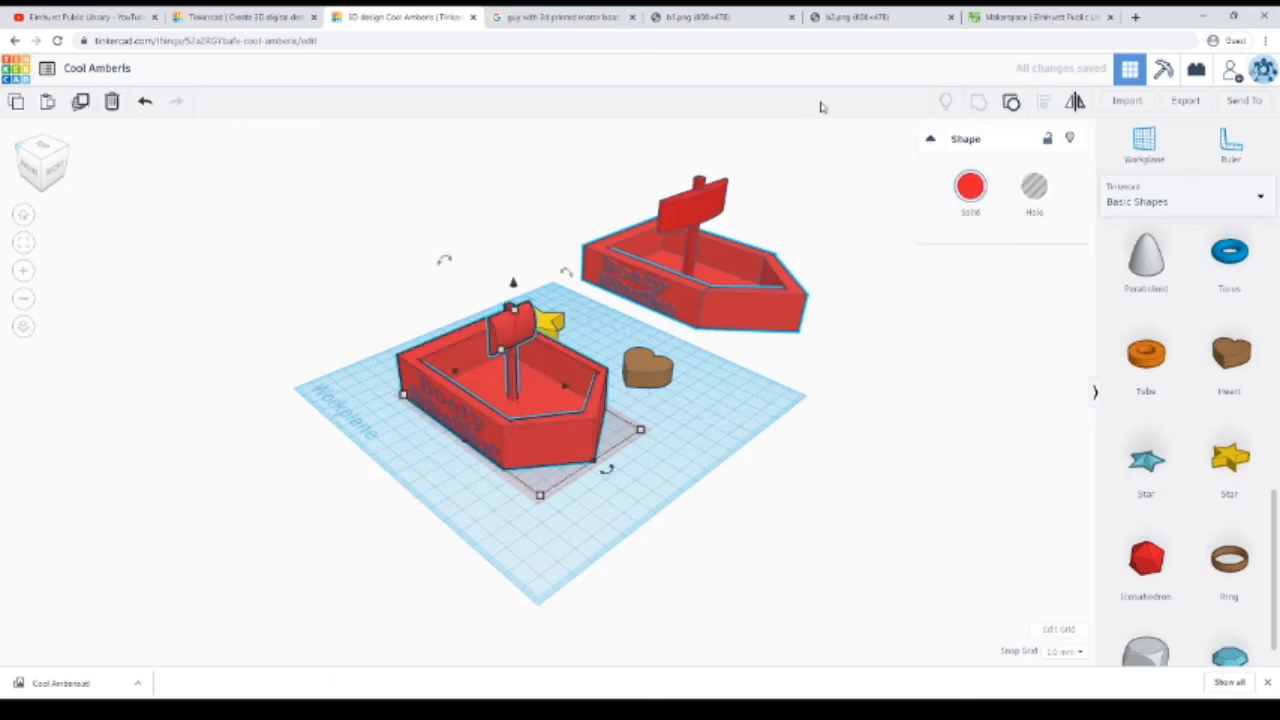
pyautogui.click(1199, 103)
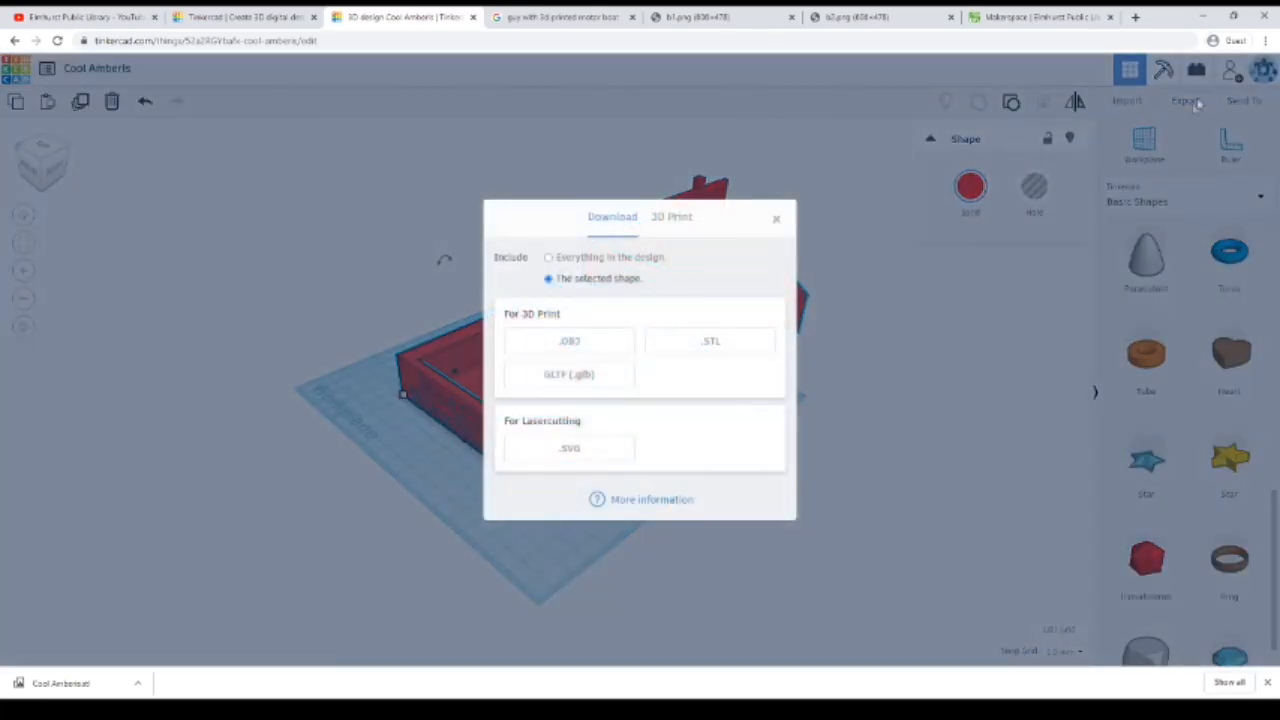
pyautogui.click(677, 350)
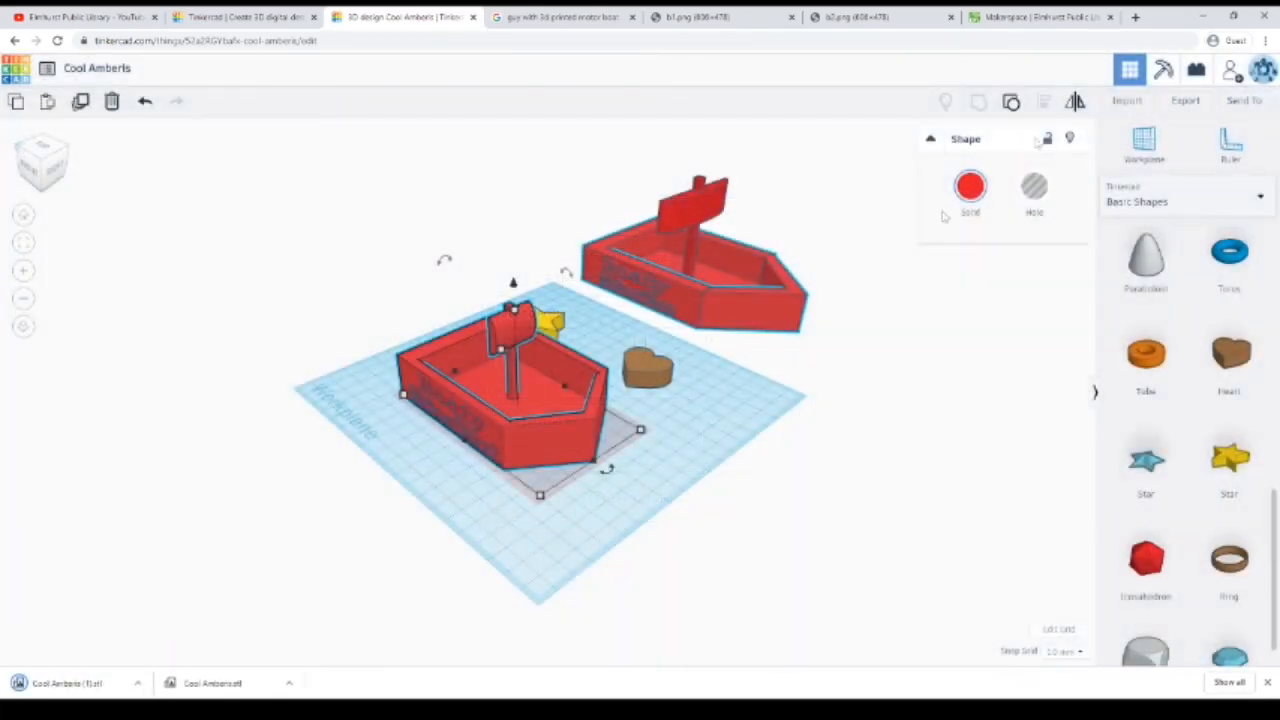
# Switch to the Elmhurst Public Library website and open the 3D print requests page from the About the Makery page
pyautogui.click(1005, 15)
pyautogui.click(396, 147)
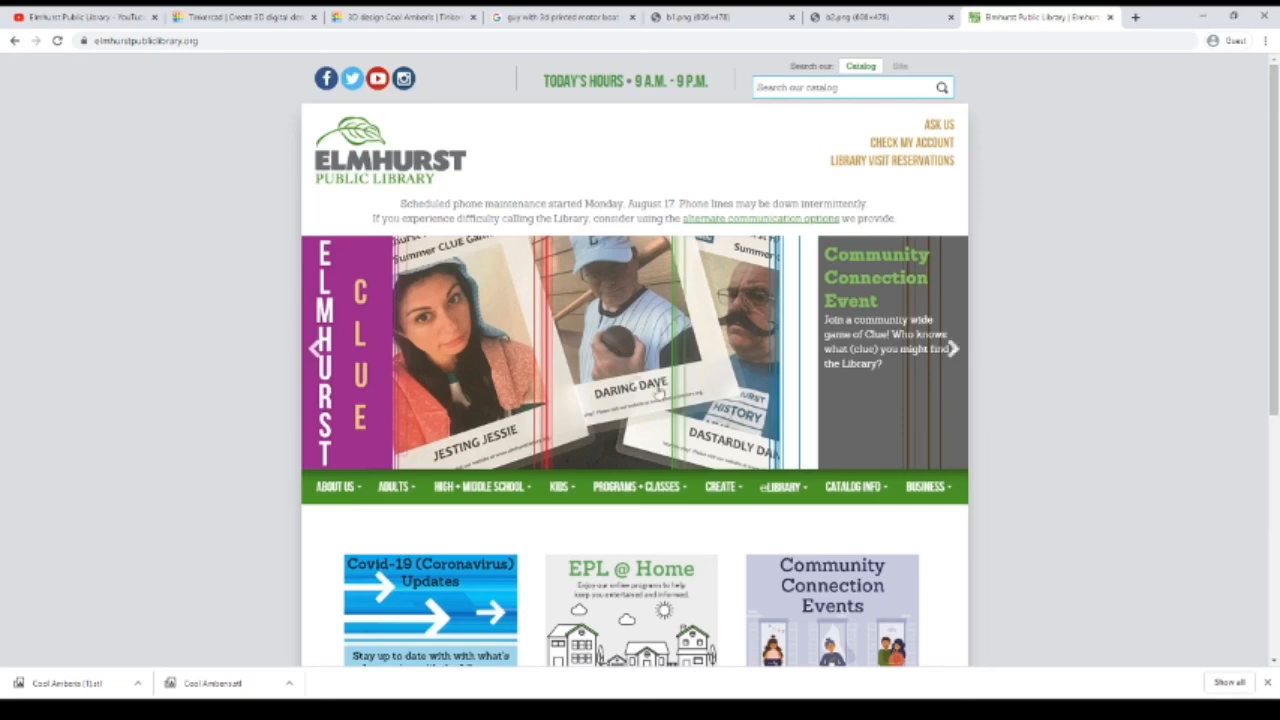
pyautogui.moveTo(728, 480)
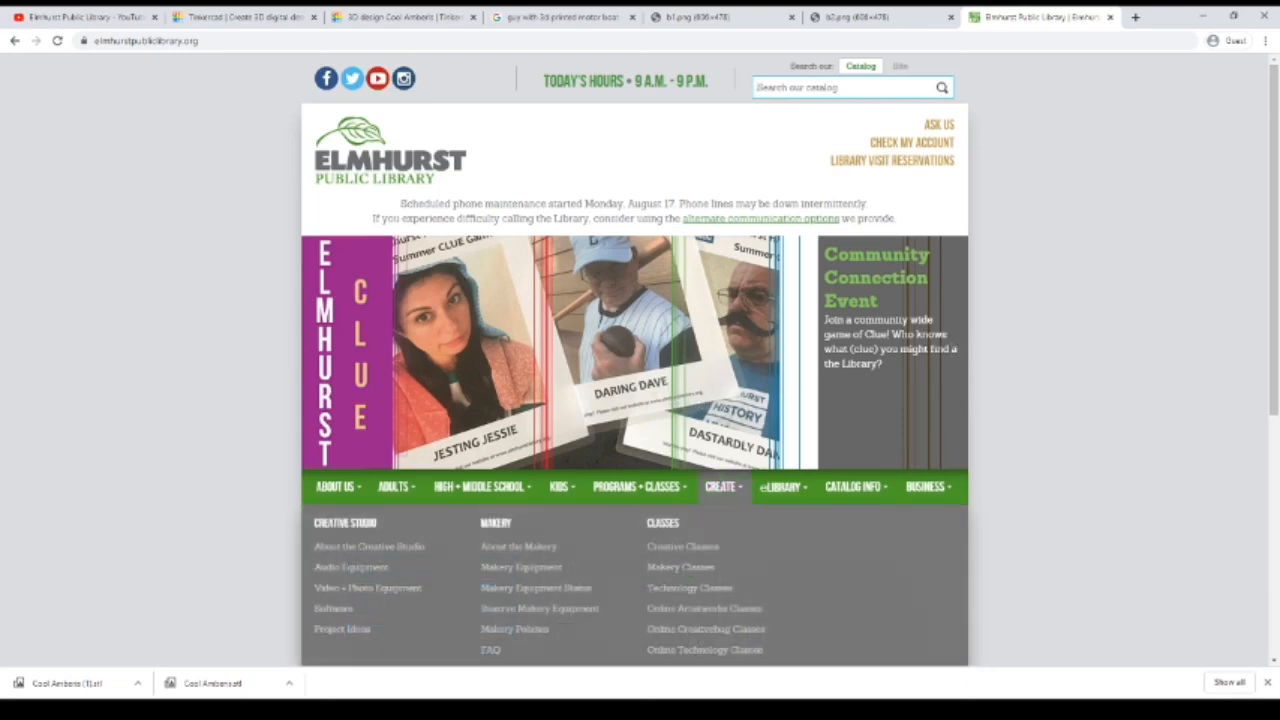
pyautogui.click(545, 548)
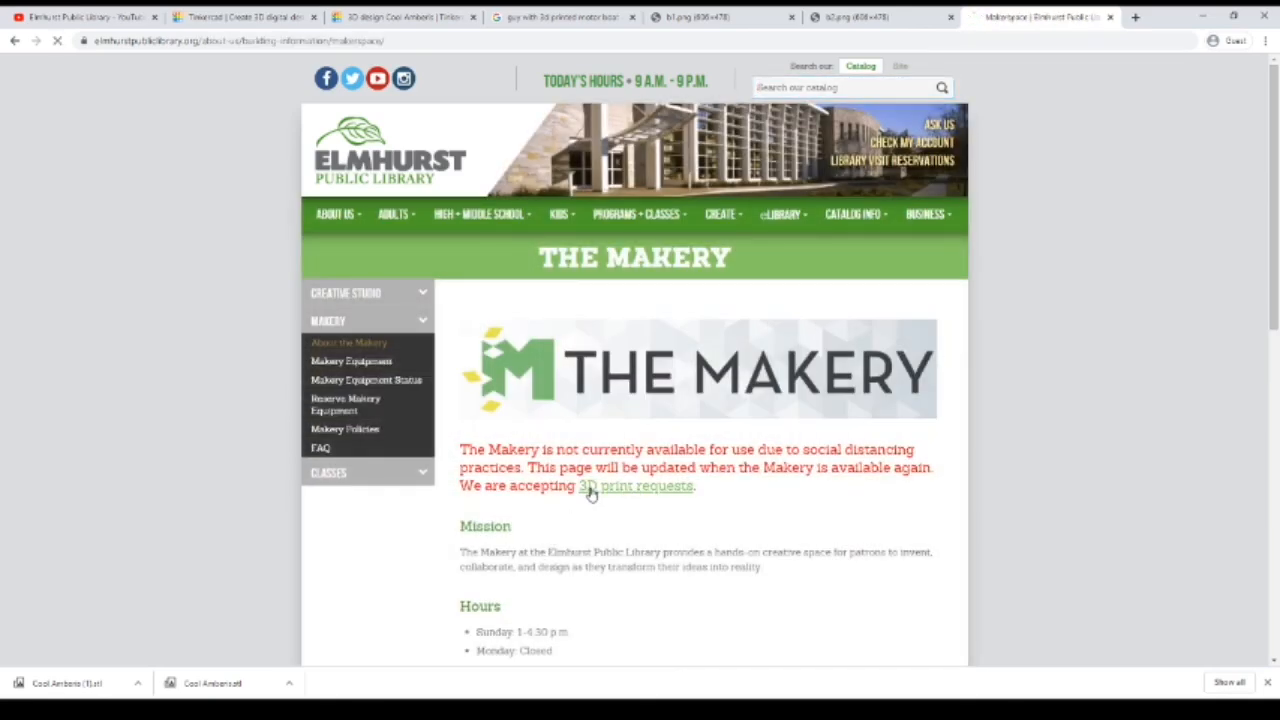
pyautogui.click(588, 487)
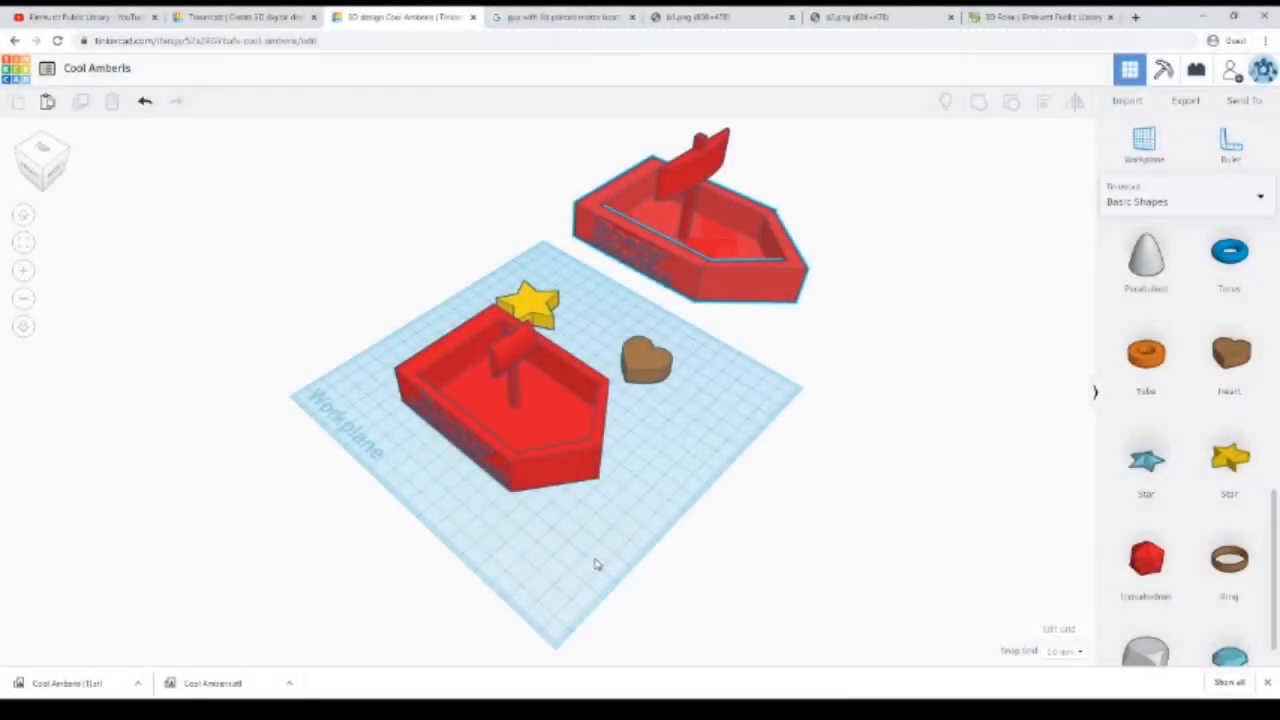
pyautogui.moveTo(597, 560); pyautogui.dragTo(529, 602, button='right')
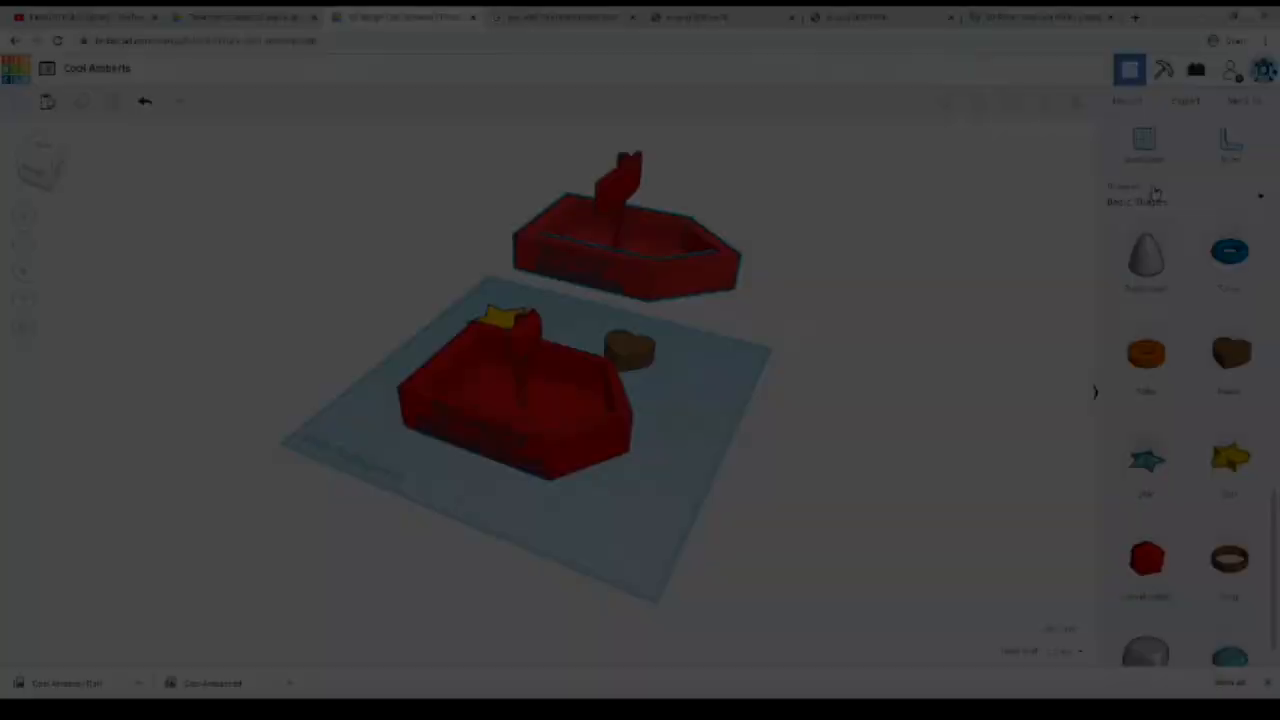